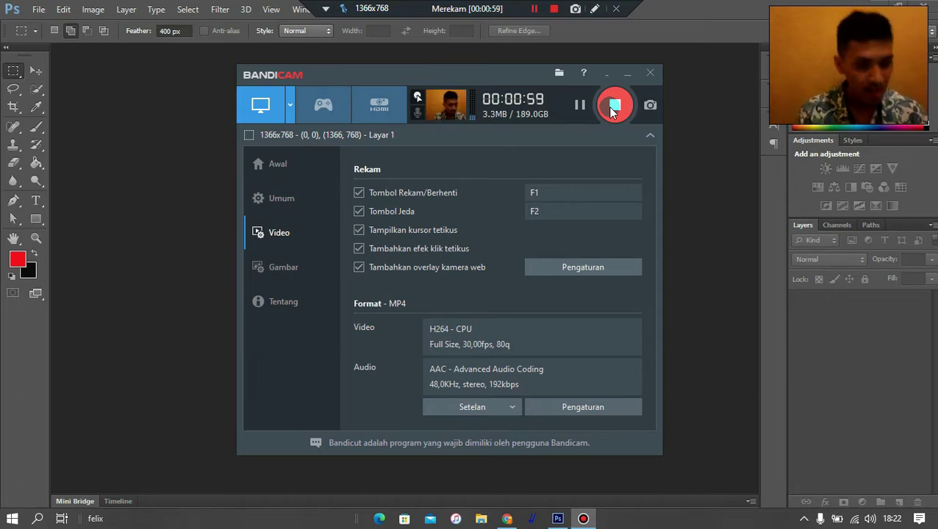
Hide the Bandicam recorder window so the empty Photoshop workspace shows.
left_click(37, 71)
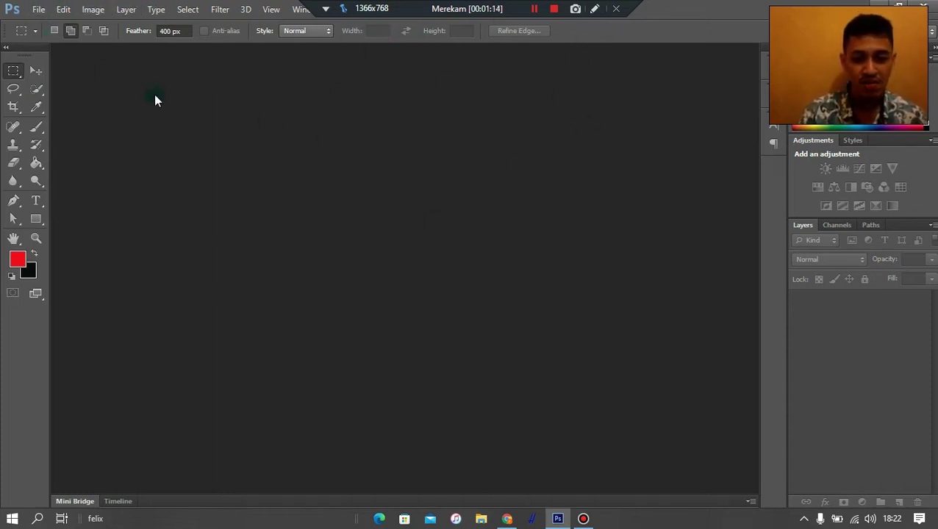
Start a new document named 'contoh' with its size units in centimeters.
left_click(121, 31)
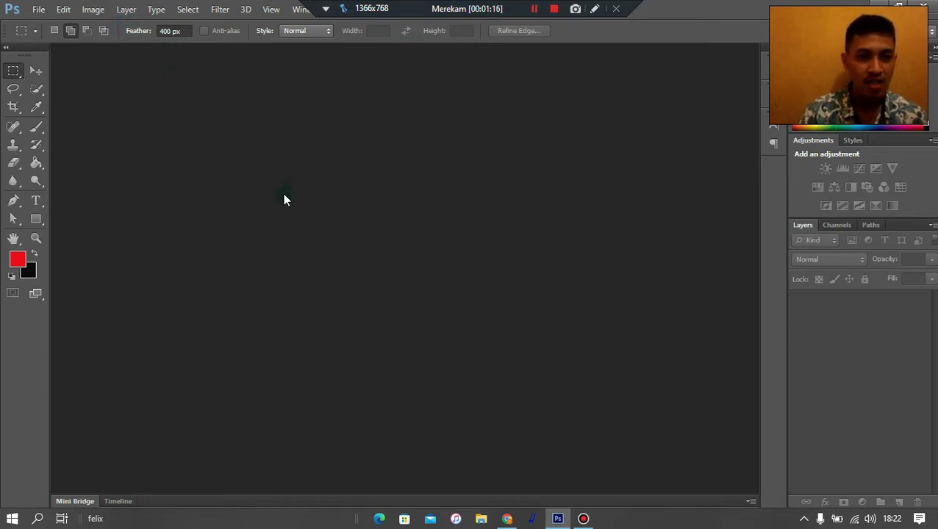
left_click(32, 10)
left_click(88, 38)
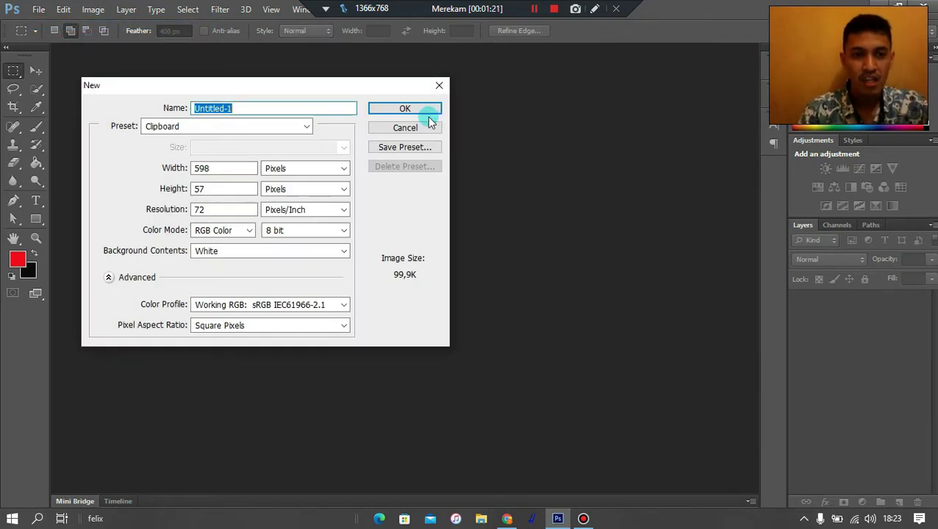
key("BackSpace")
type("contoh")
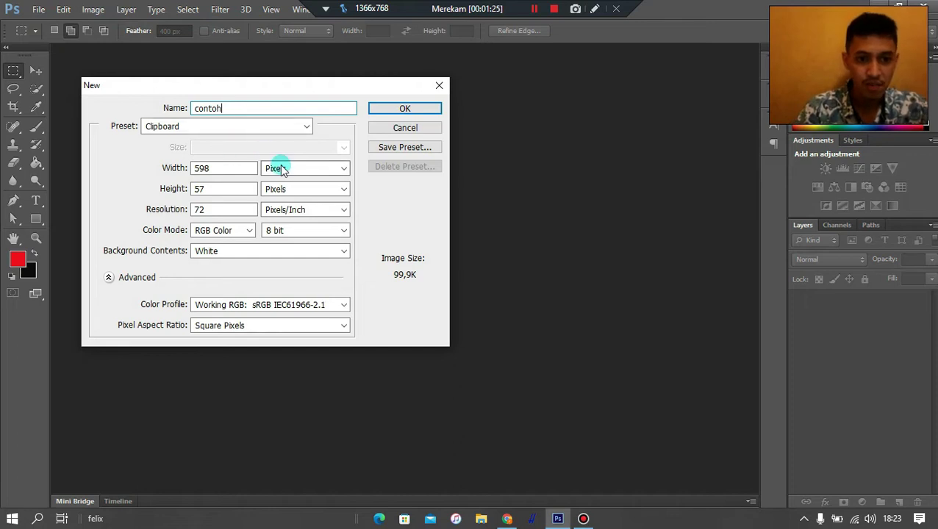
left_click(274, 165)
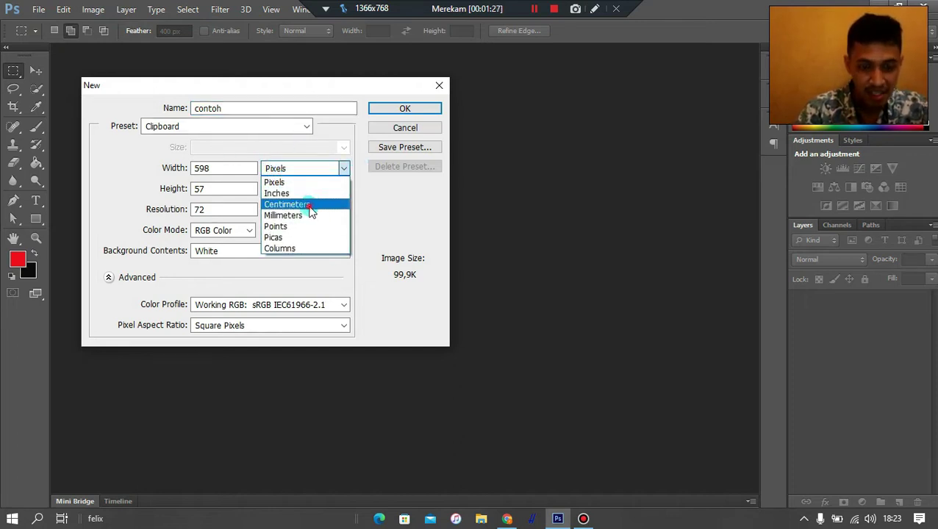
left_click(307, 204)
Set width 500 cm and height 300 cm, then create the document.
left_click(220, 168)
key("BackSpace")
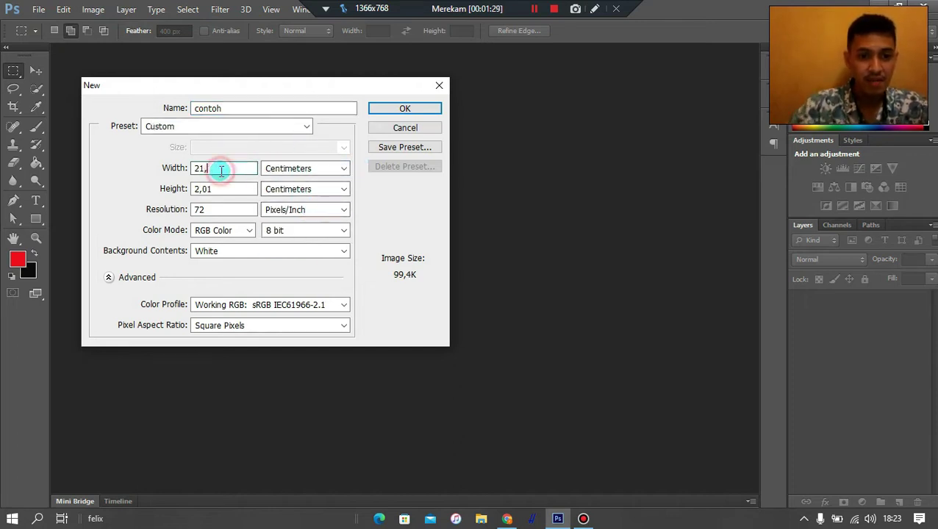
key("BackSpace")
key("BackSpace")
key("BackSpace")
type("400")
key("BackSpace")
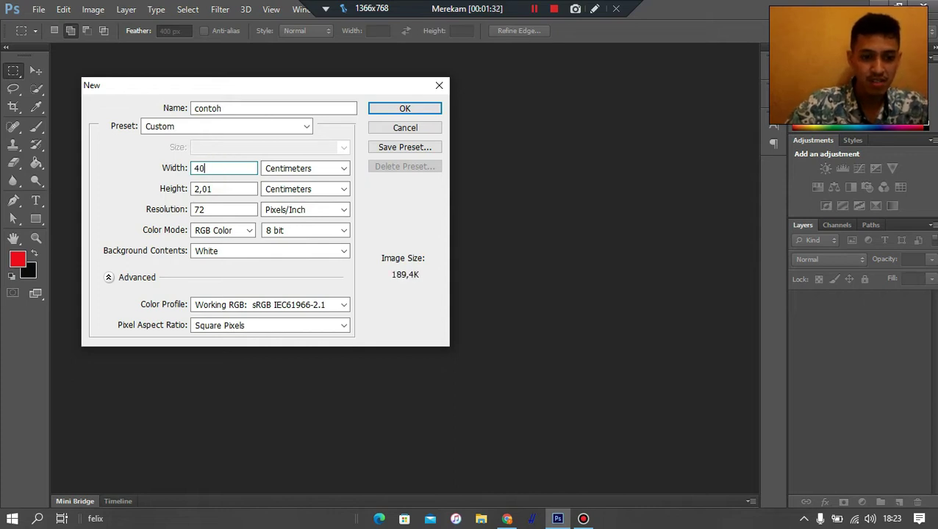
key("BackSpace")
key("BackSpace")
type("500")
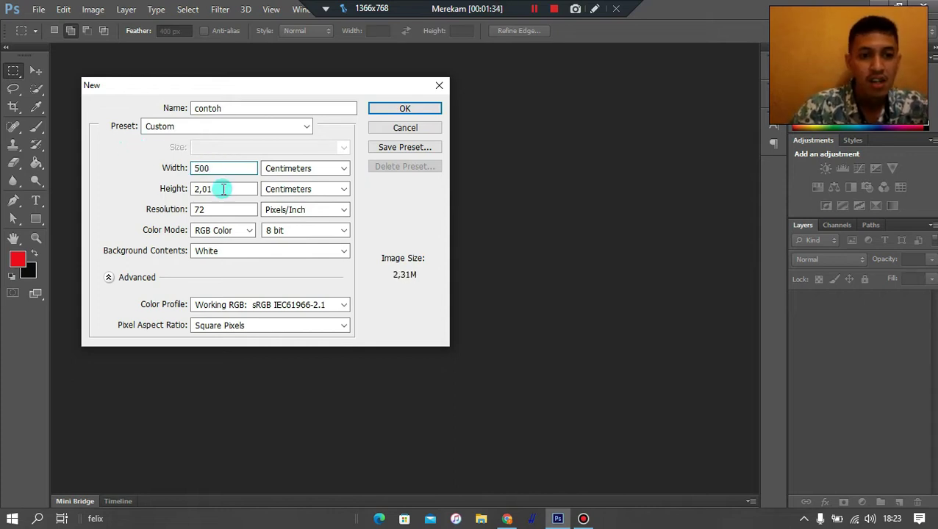
left_click(233, 189)
key("BackSpace")
key("BackSpace")
key("BackSpace")
key("BackSpace")
type("3")
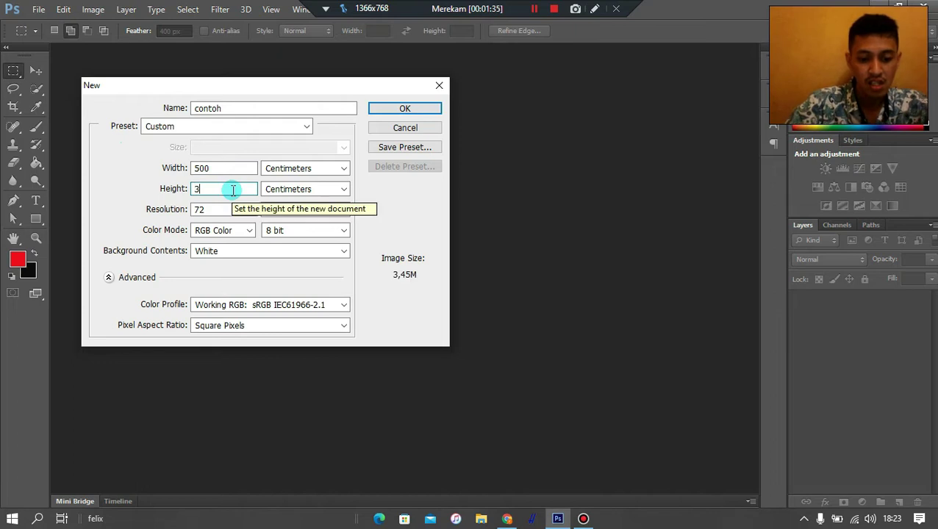
type("000")
key("BackSpace")
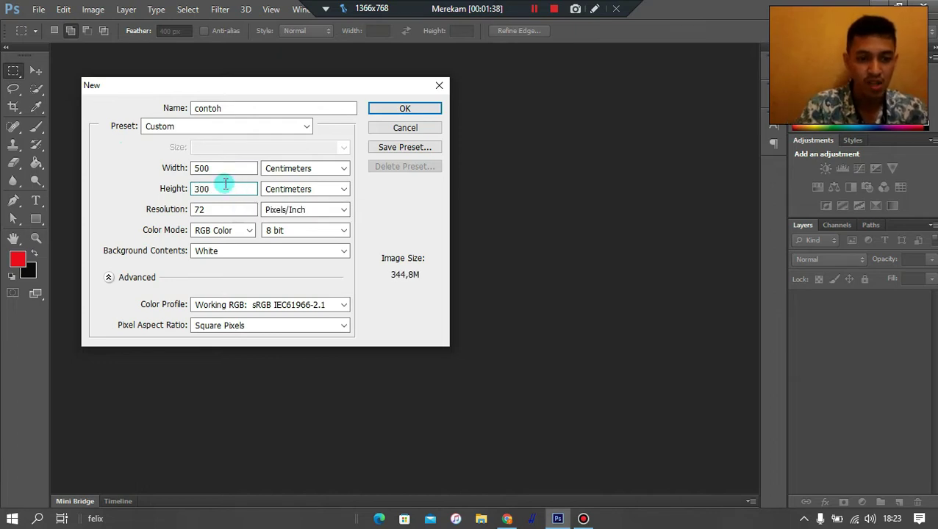
left_click(381, 108)
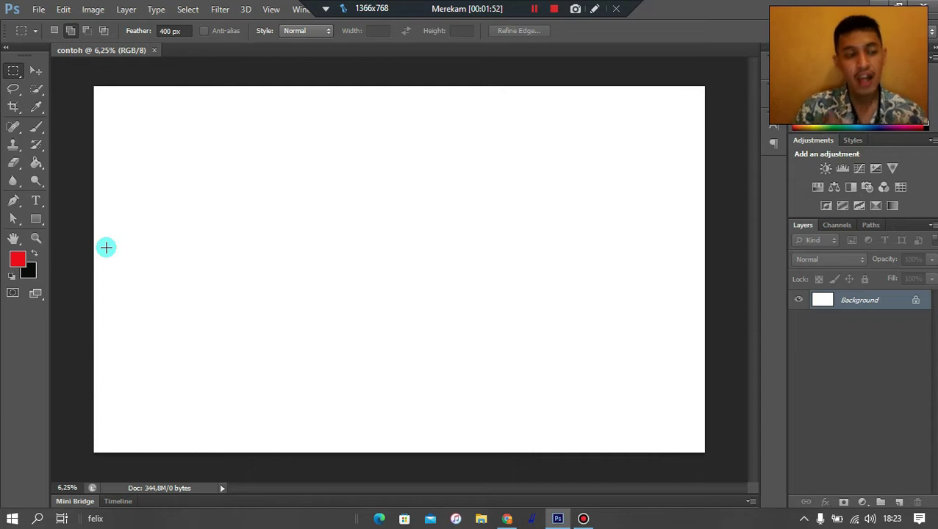
Open the aesthetic-desktop pink sun and waves JPG from the Downloads folder.
left_click(38, 9)
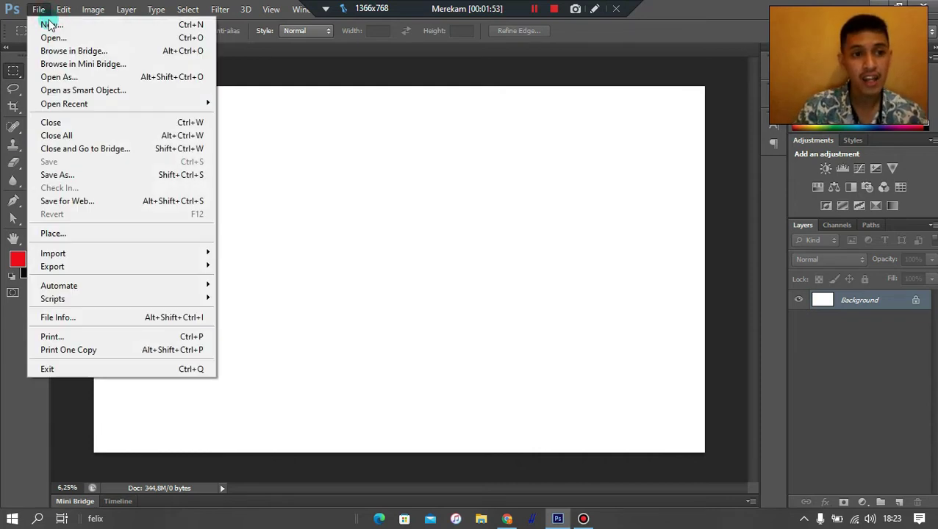
left_click(53, 37)
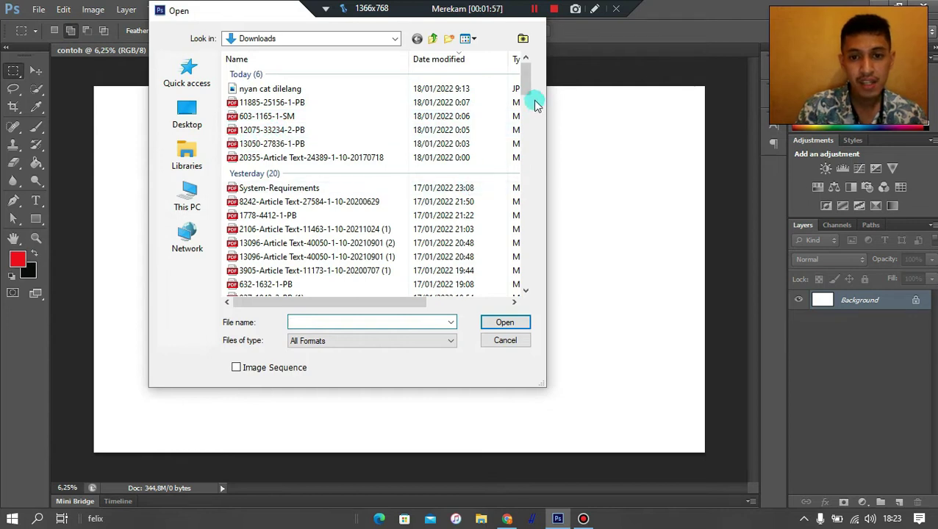
left_click_drag(533, 100, 536, 132)
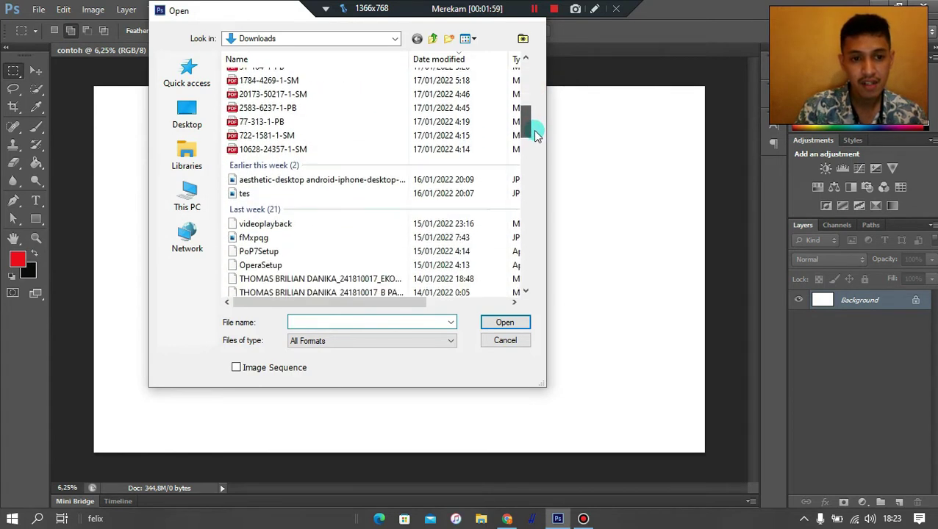
left_click(341, 181)
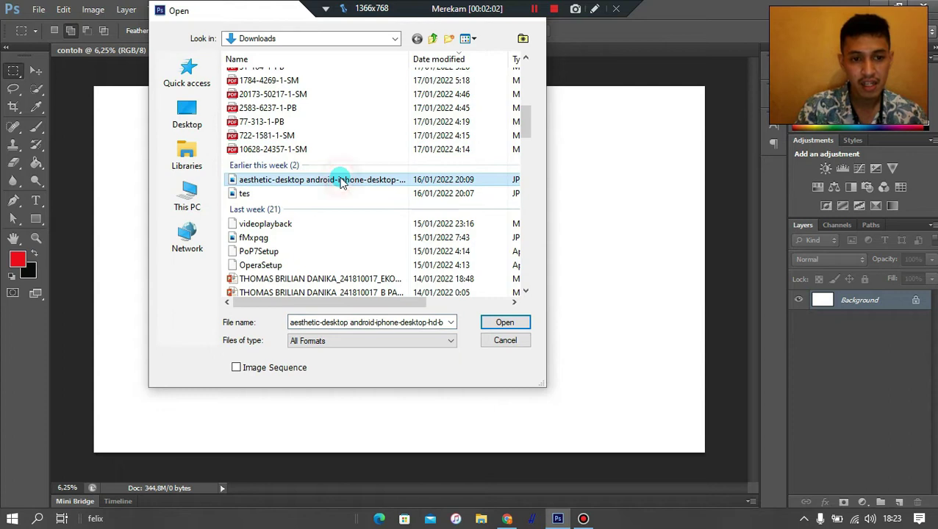
left_click(507, 324)
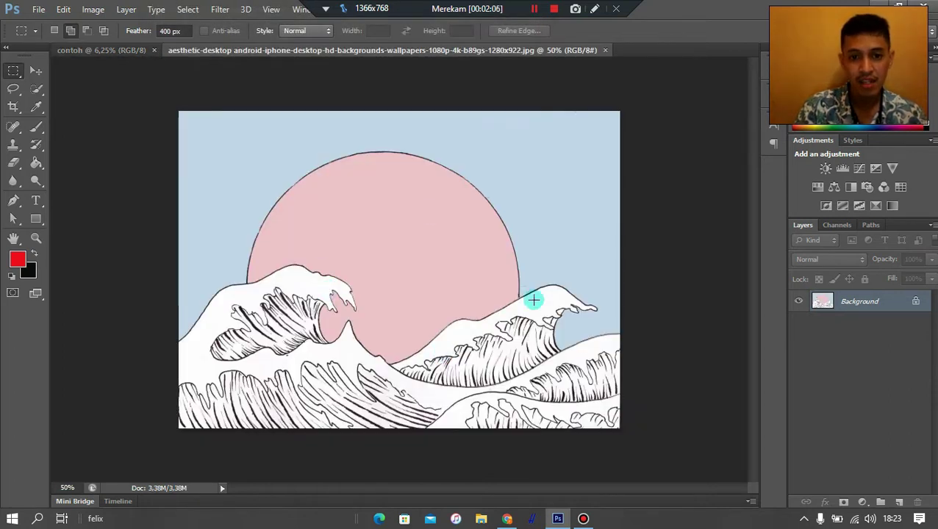
Try moving the locked wave image into contoh, dismiss the warning, and return to contoh.
left_click(117, 57)
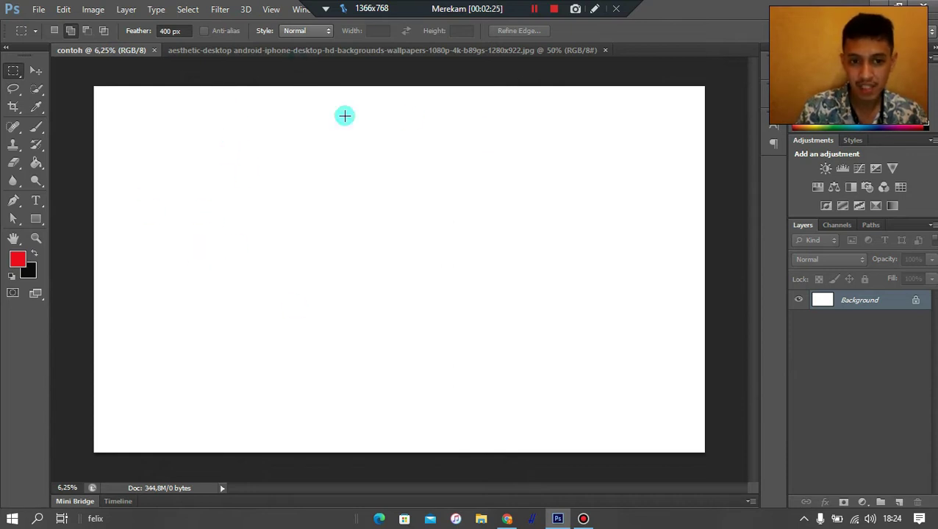
left_click(276, 55)
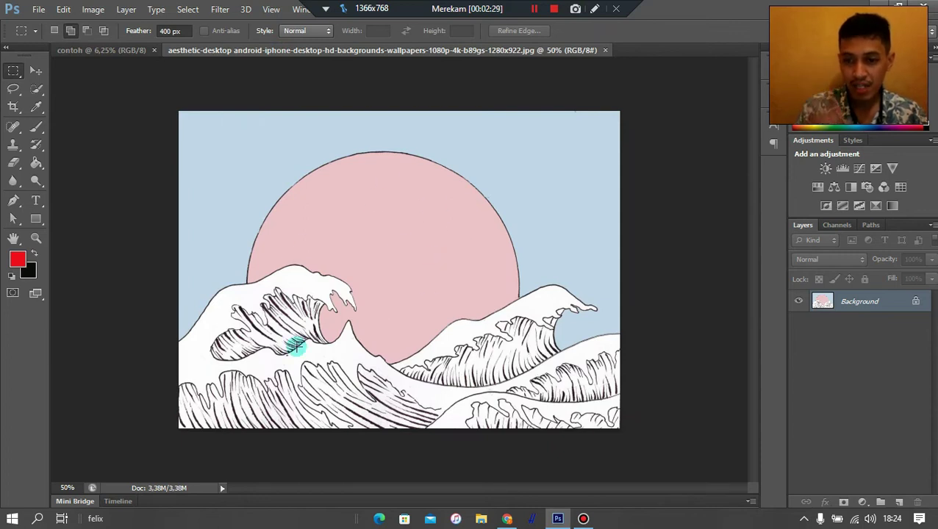
left_click(37, 73)
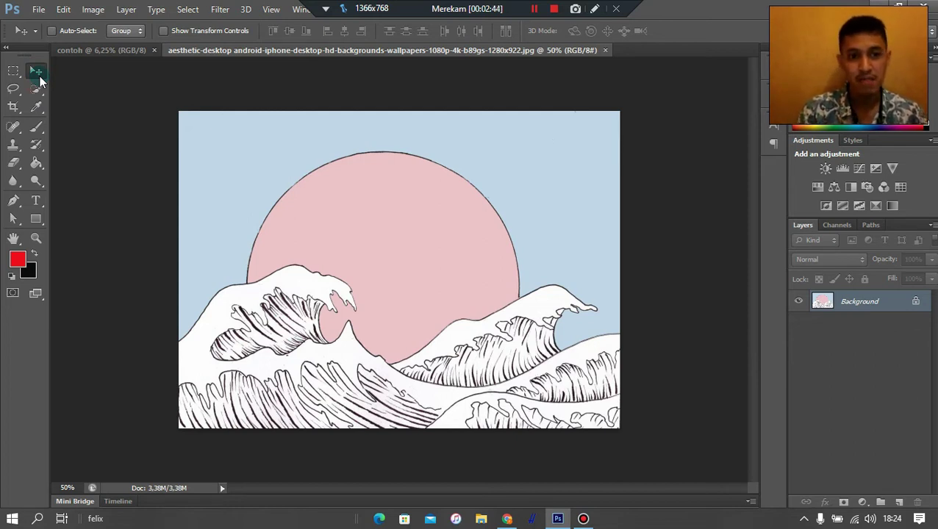
left_click(273, 150)
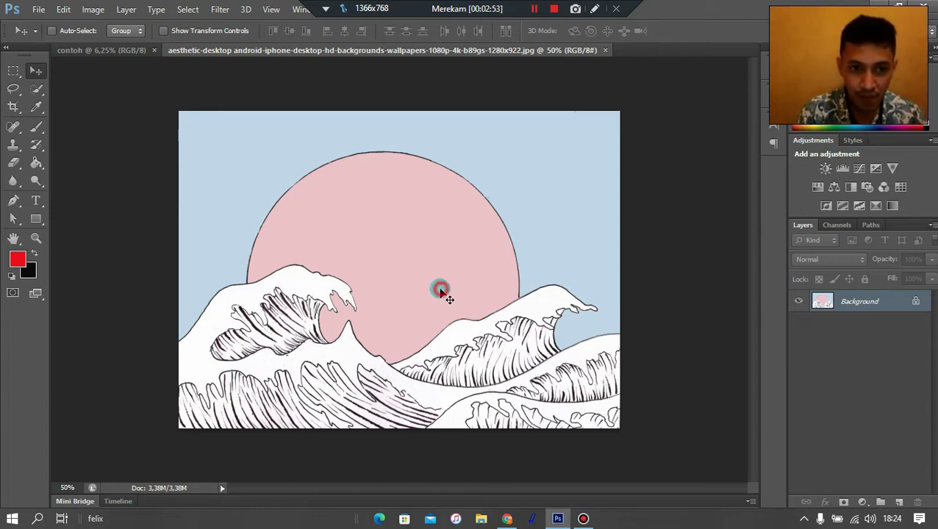
left_click_drag(441, 294, 145, 72)
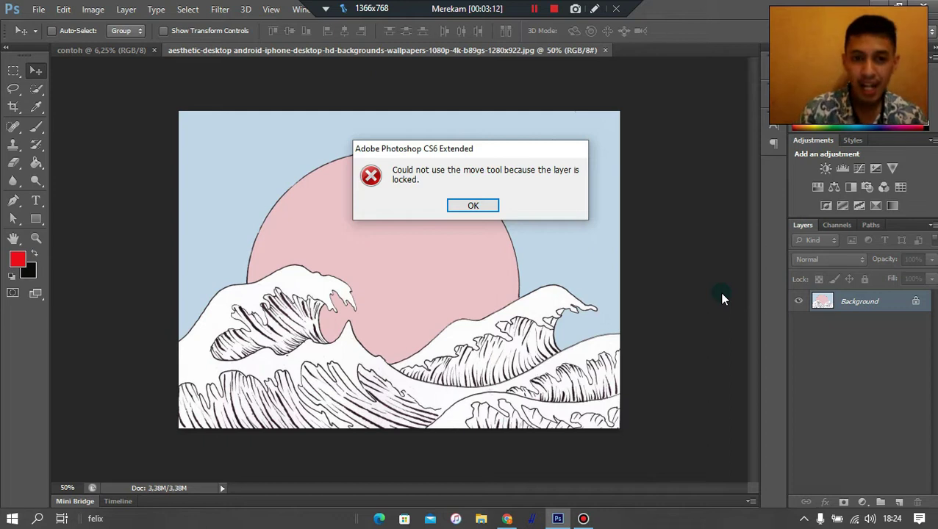
left_click(465, 205)
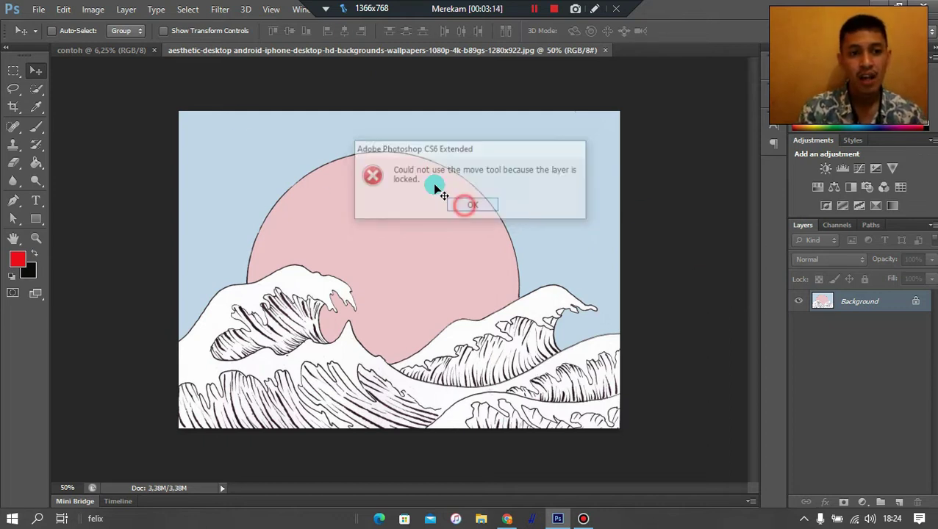
left_click(117, 51)
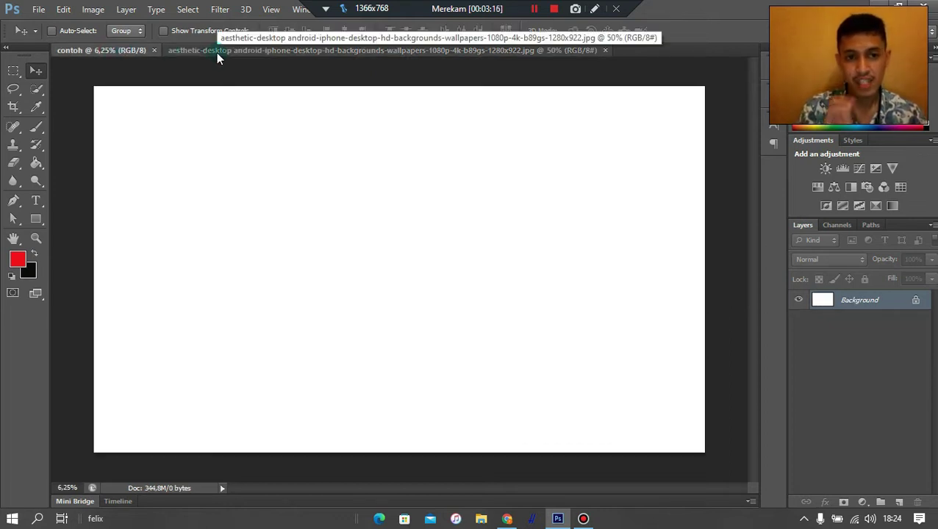
Unlock the wave image's Background layer as editable Layer 0.
left_click(217, 53)
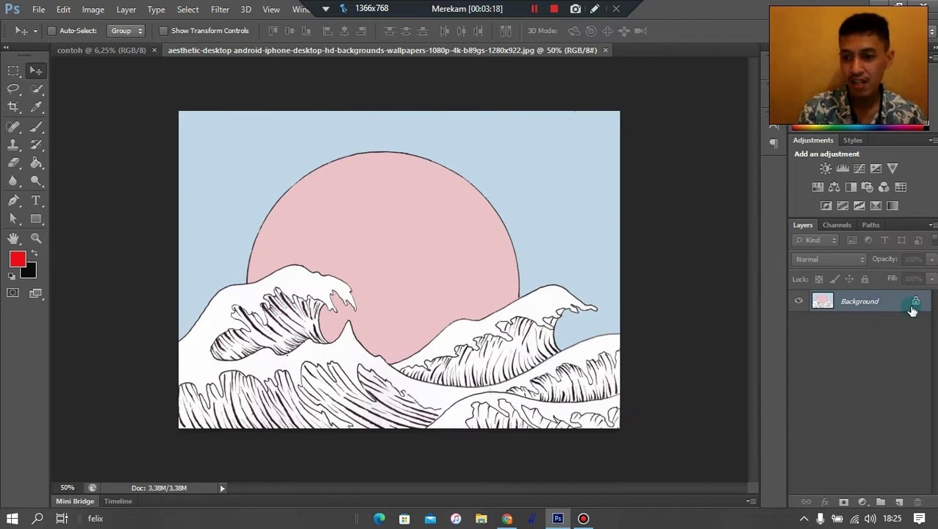
double_click(913, 308)
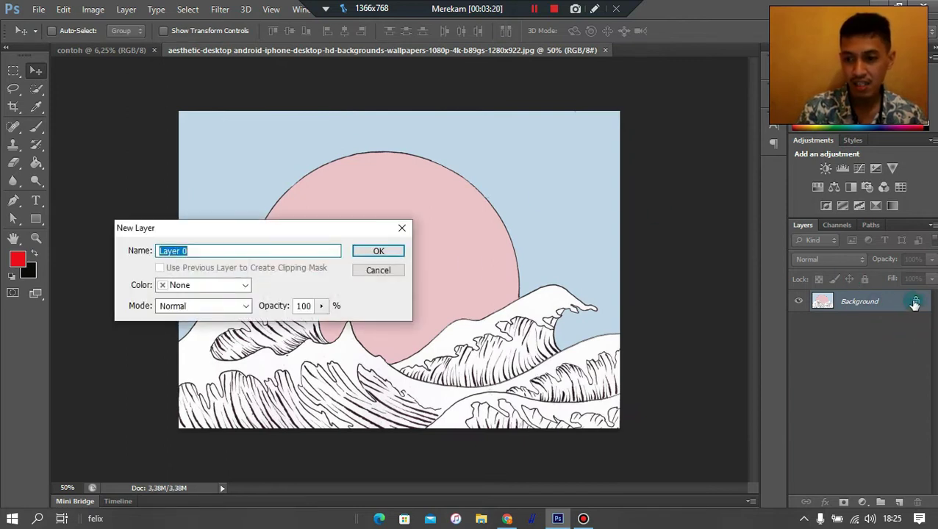
left_click(402, 228)
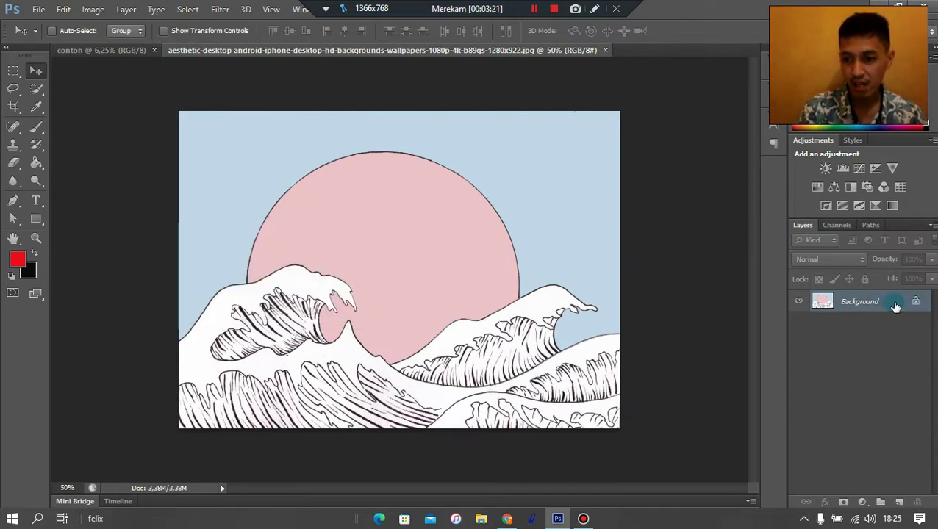
double_click(896, 305)
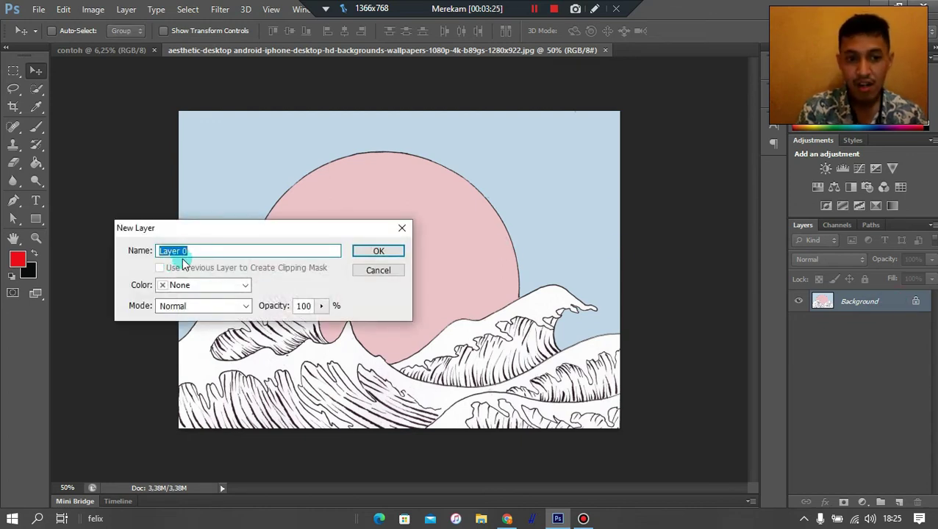
left_click(370, 256)
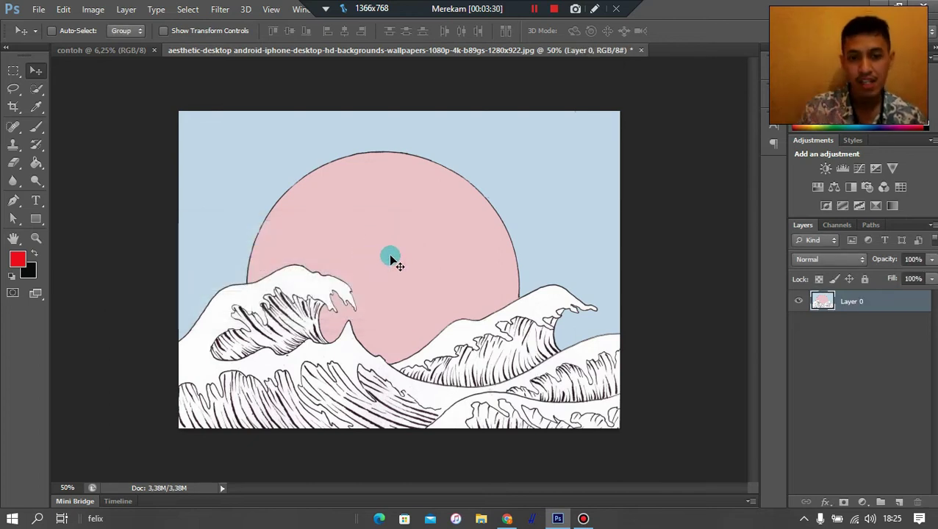
Drag Layer 0 into contoh as Layer 1, positioned near the upper left.
mouse_move(390, 258)
left_mouse_down()
mouse_move(463, 327)
mouse_move(536, 289)
mouse_move(377, 331)
mouse_move(447, 264)
mouse_move(383, 288)
mouse_move(103, 56)
left_mouse_up()
left_click_drag(247, 183, 325, 247)
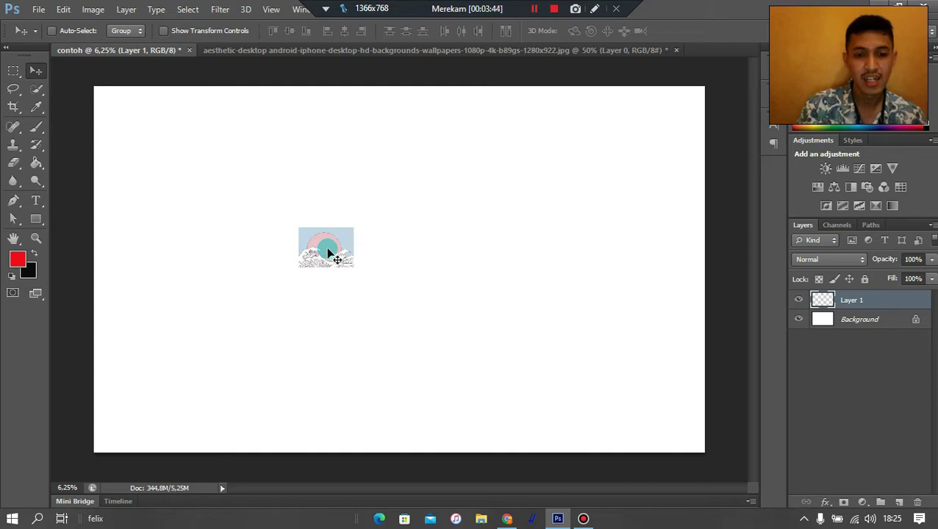
mouse_move(328, 253)
left_mouse_down()
mouse_move(208, 217)
mouse_move(201, 178)
left_mouse_up()
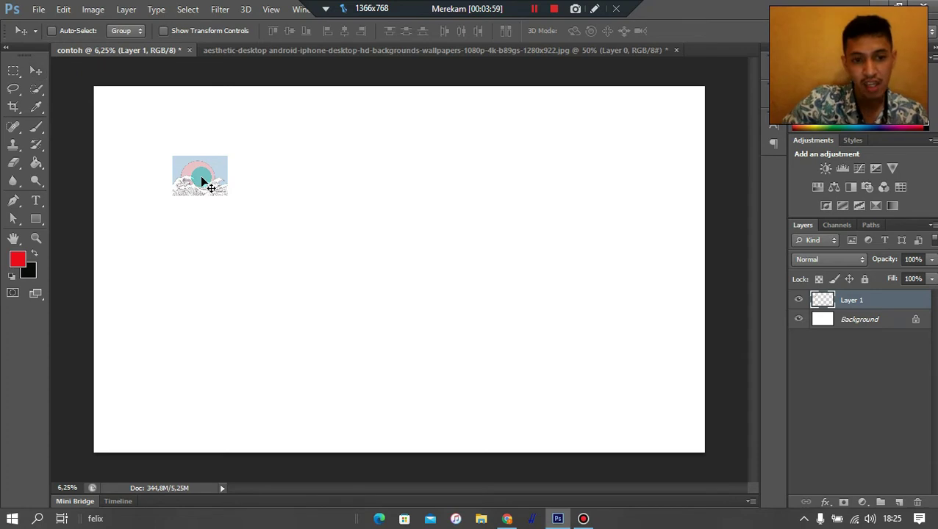
Scale Layer 1 to about 1107% by 922% so it fills the contoh canvas.
key("ctrl+t")
left_click_drag(172, 156, 93, 87)
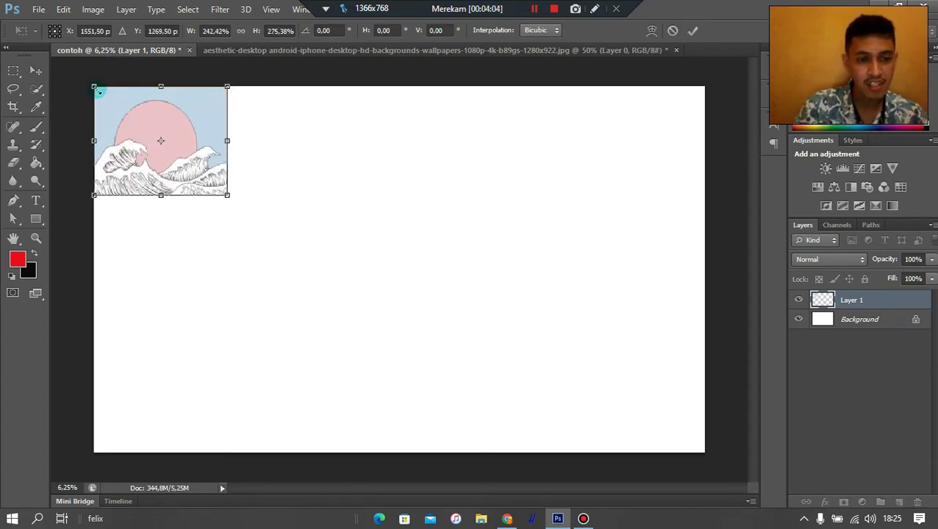
mouse_move(225, 199)
left_mouse_down()
mouse_move(509, 393)
mouse_move(704, 452)
left_mouse_up()
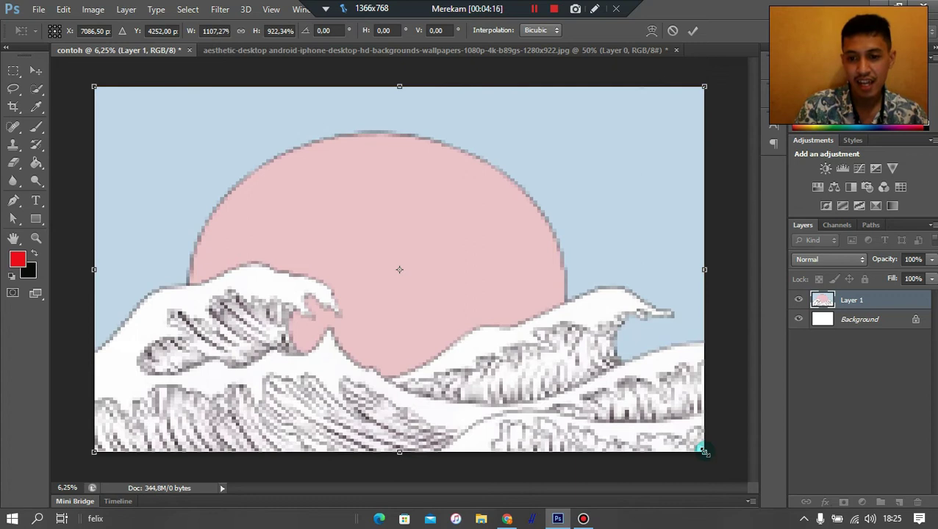
key("v")
left_click(493, 330)
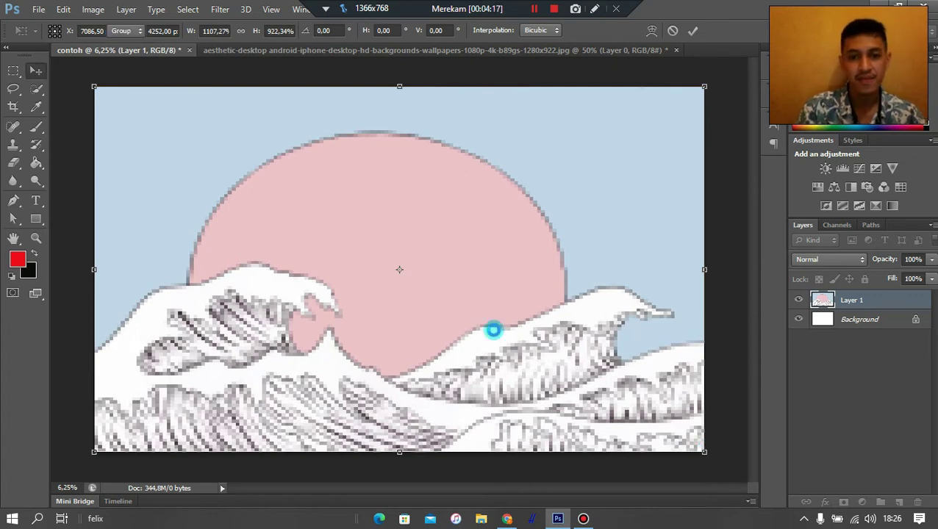
double_click(293, 271)
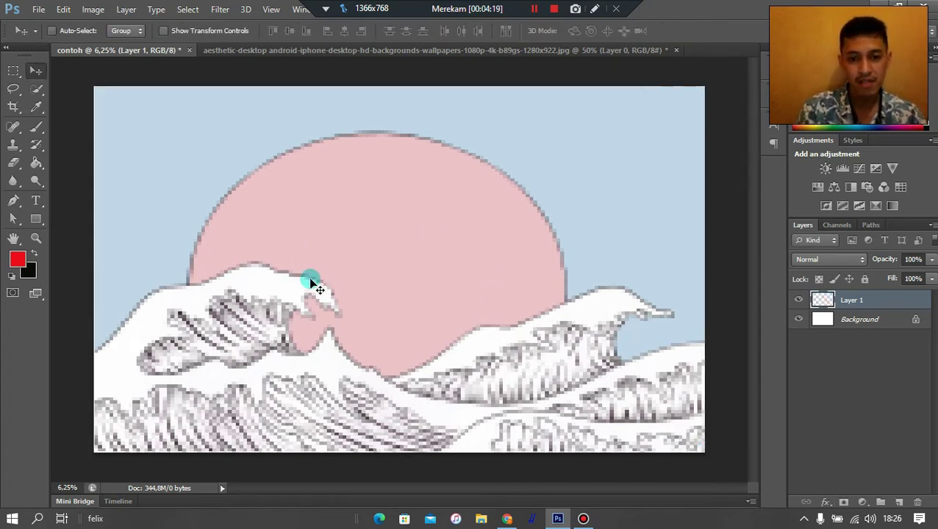
left_click(403, 139)
left_click(277, 223)
left_click(443, 275)
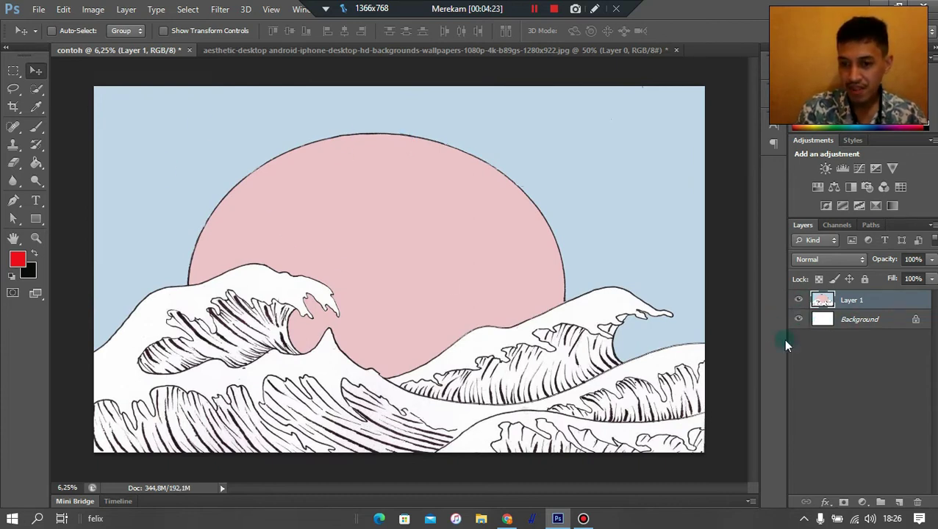
left_click(799, 301)
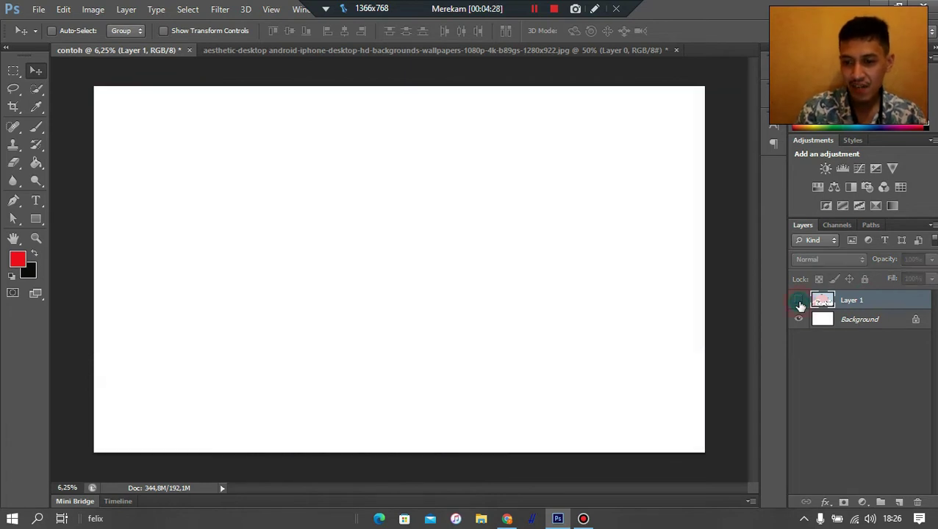
left_click(799, 301)
left_click(799, 302)
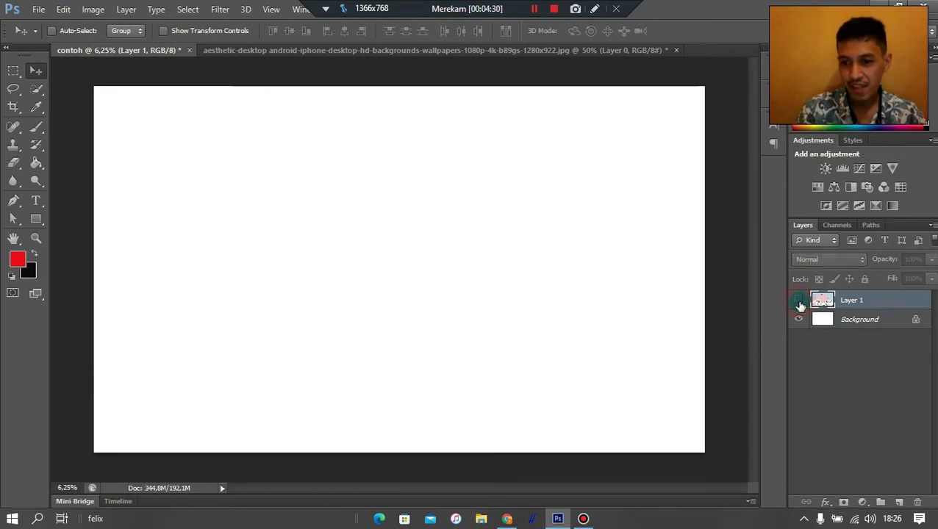
left_click(800, 301)
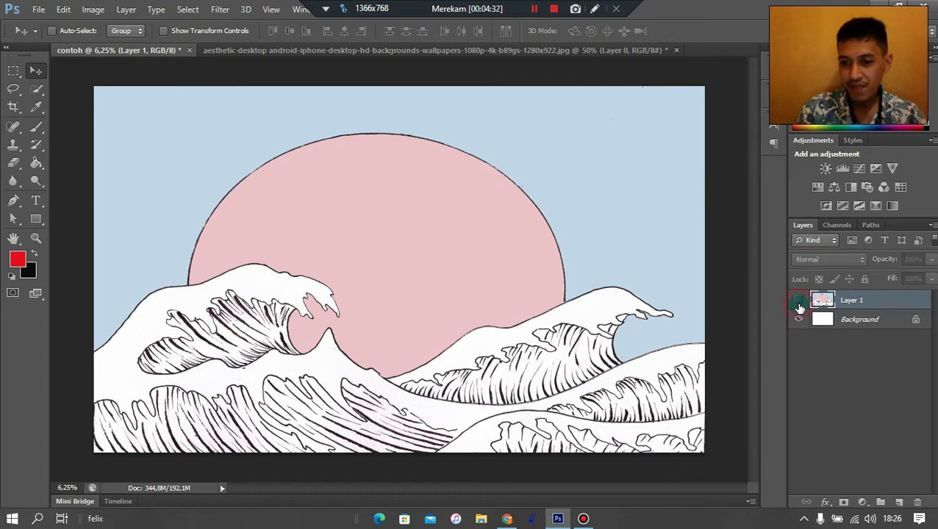
left_click(799, 303)
left_click(799, 303)
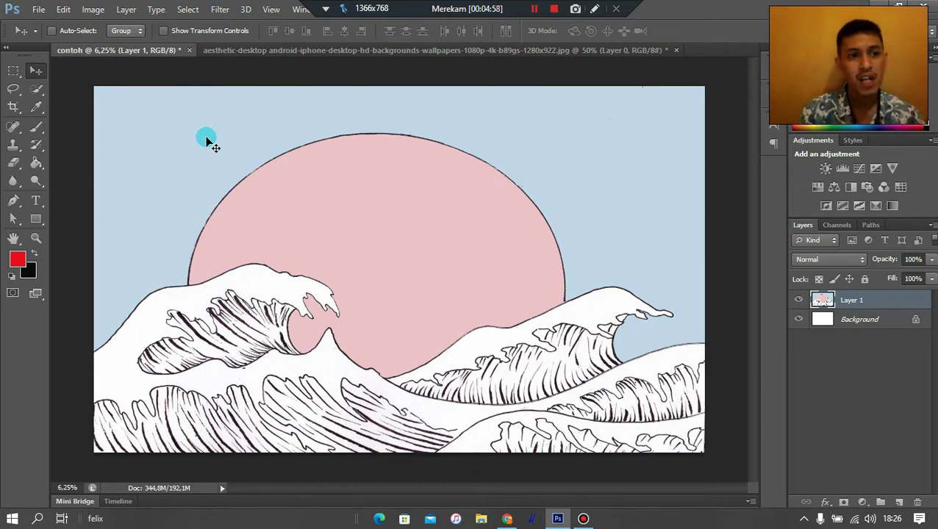
left_click(16, 70)
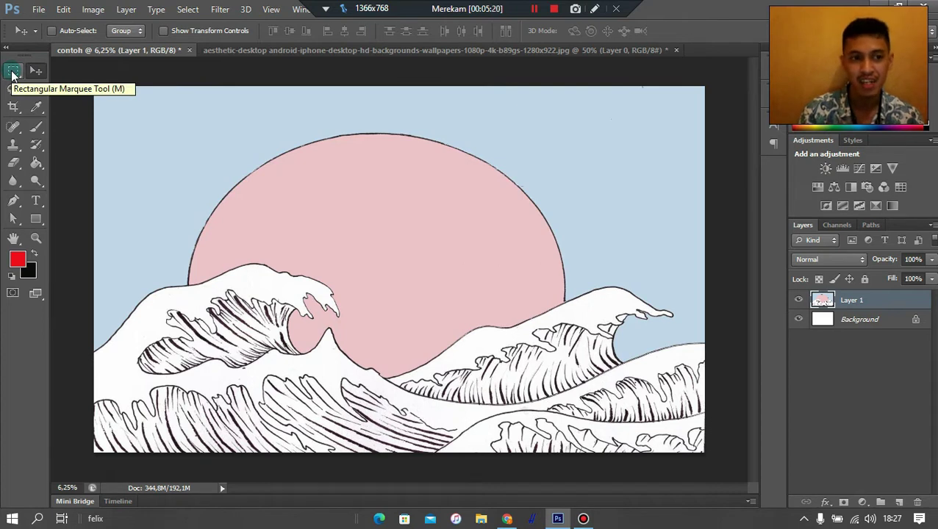
Draw a wide 400 px-feathered rectangular marquee across the sky above the sun.
left_click(12, 74)
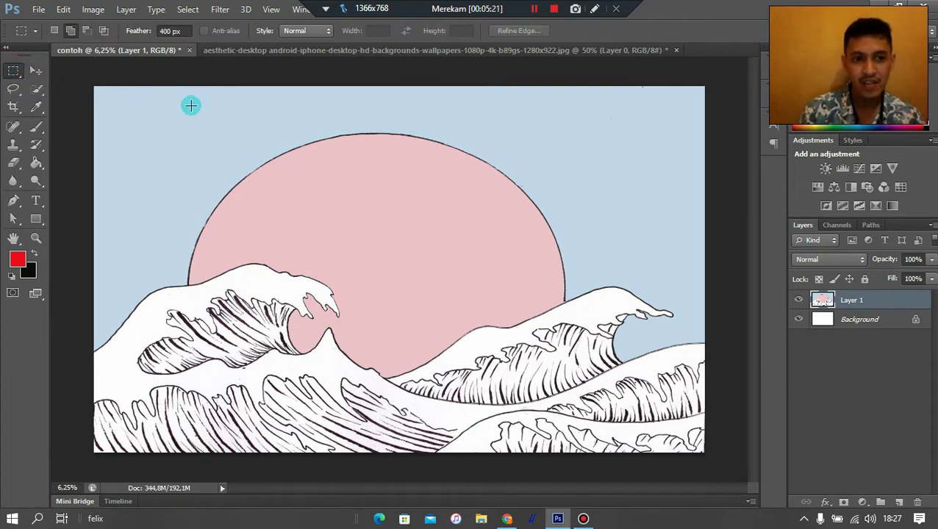
mouse_move(135, 95)
left_mouse_down()
mouse_move(182, 103)
mouse_move(262, 139)
left_mouse_up()
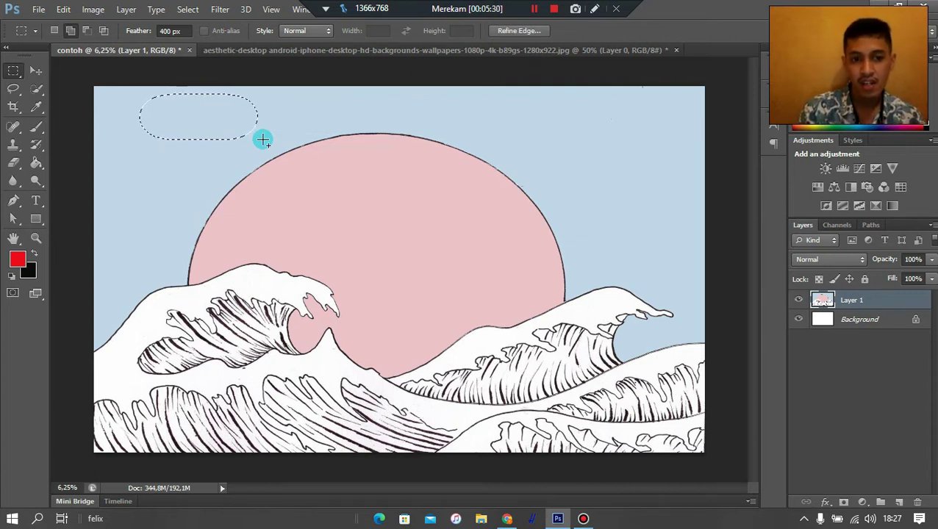
left_click(296, 119)
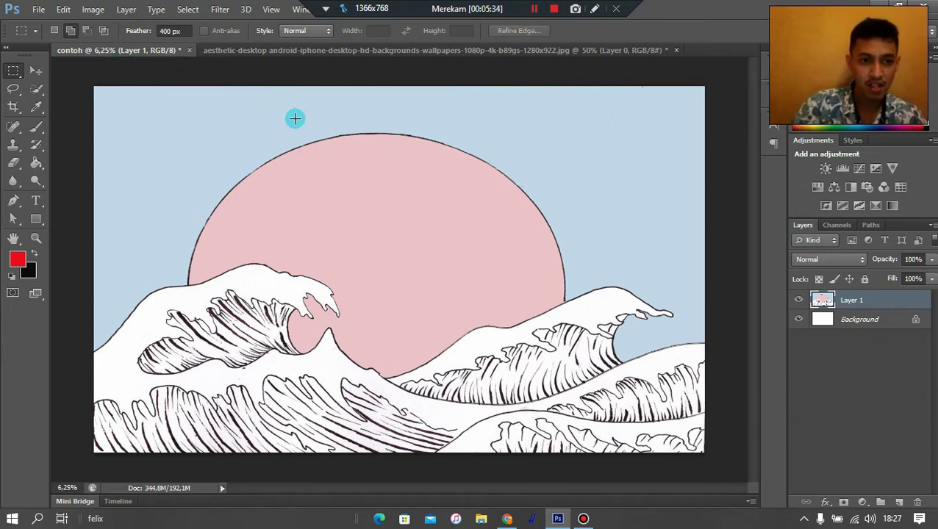
mouse_move(105, 87)
left_mouse_down()
mouse_move(357, 165)
mouse_move(671, 133)
left_mouse_up()
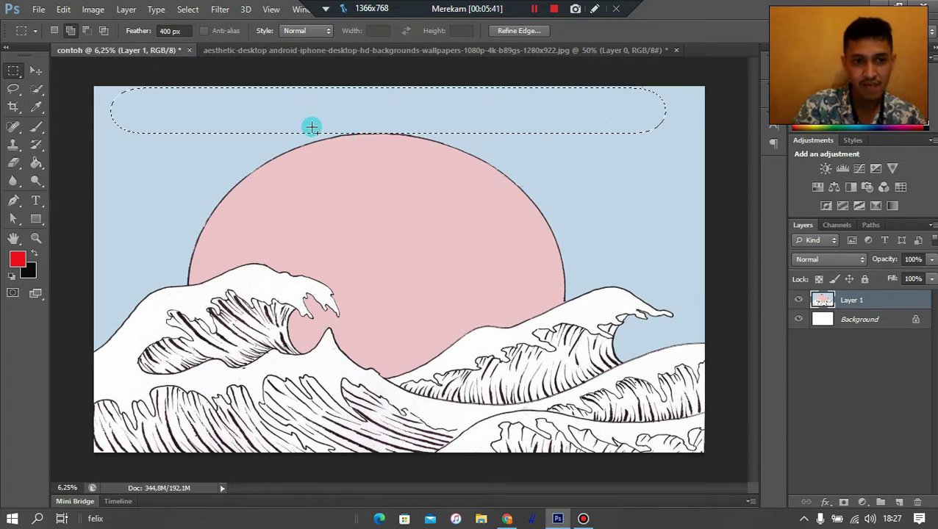
Change the marquee feather to 250 px.
double_click(171, 32)
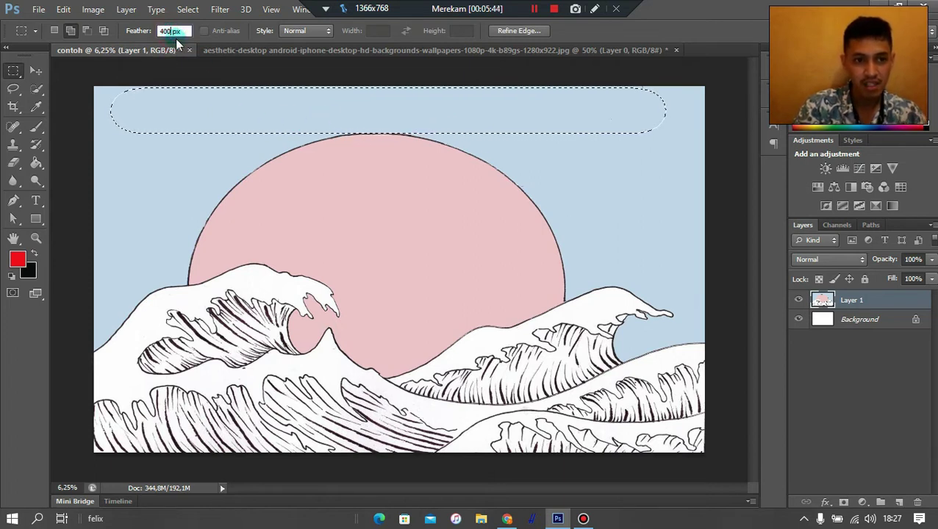
key("BackSpace")
type("2")
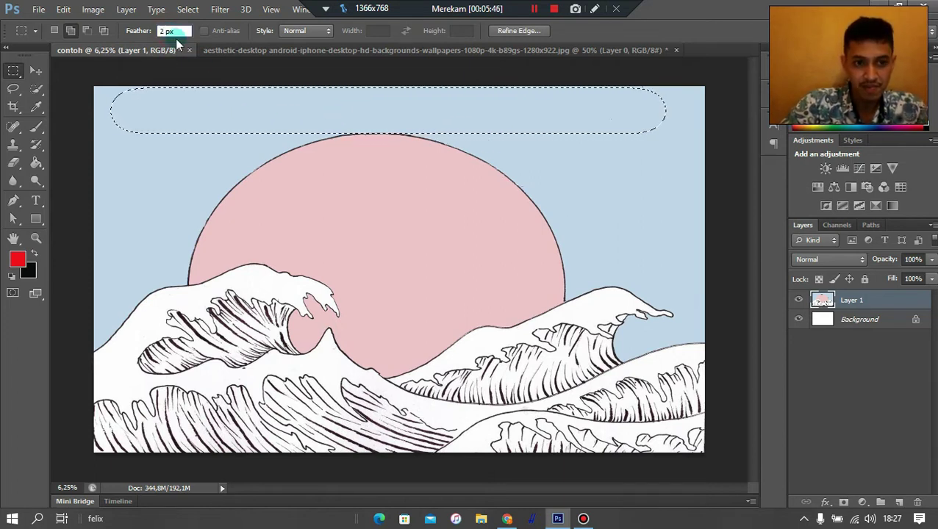
type("50")
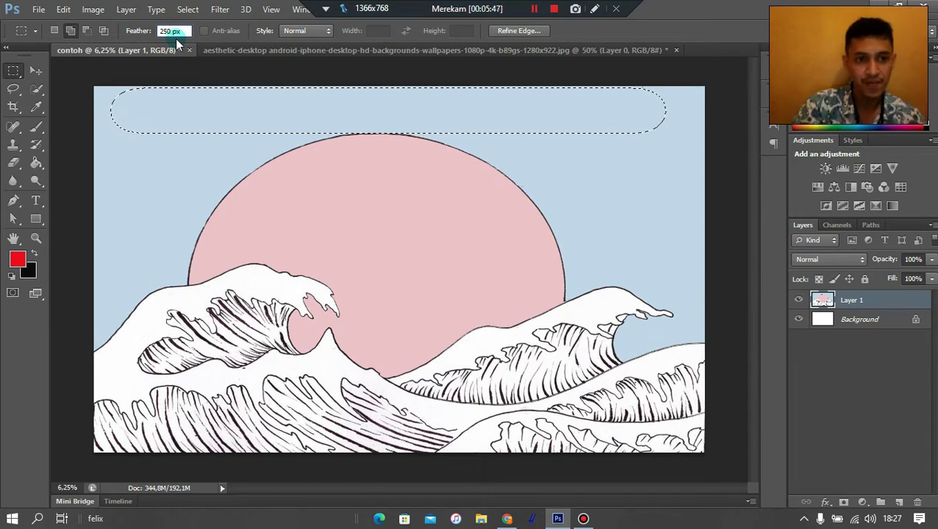
key("Return")
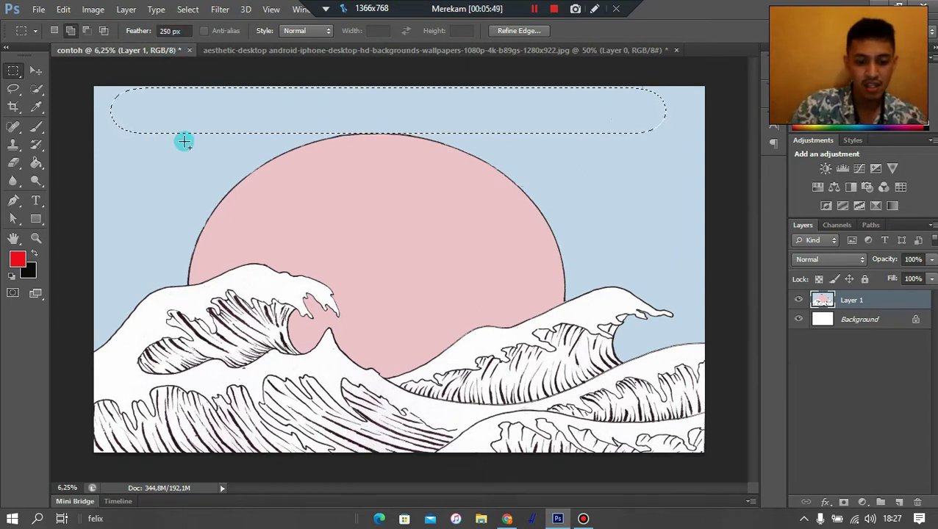
Marquee feathered sky patches left of and near the sun, dismissing the selection-edges warning.
left_click(175, 132)
left_click_drag(130, 99, 222, 187)
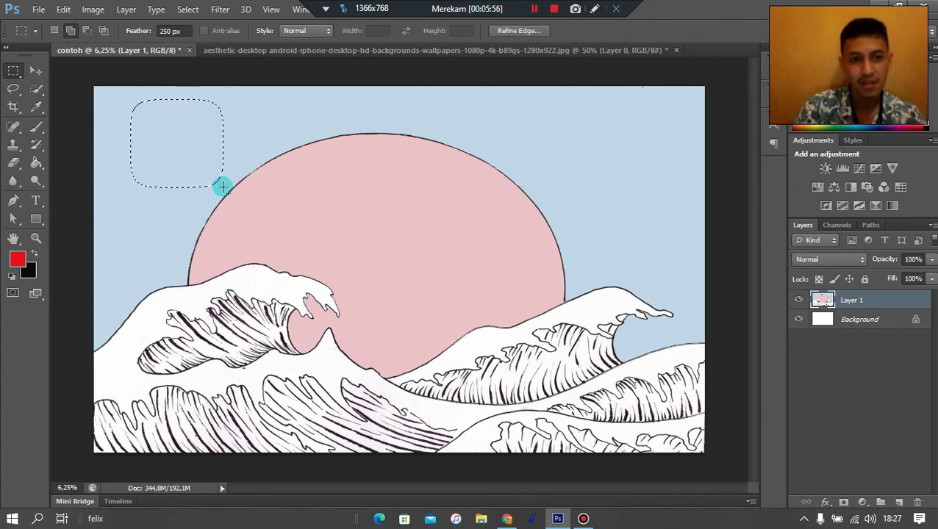
mouse_move(290, 106)
left_mouse_down()
mouse_move(309, 122)
mouse_move(273, 137)
left_mouse_up()
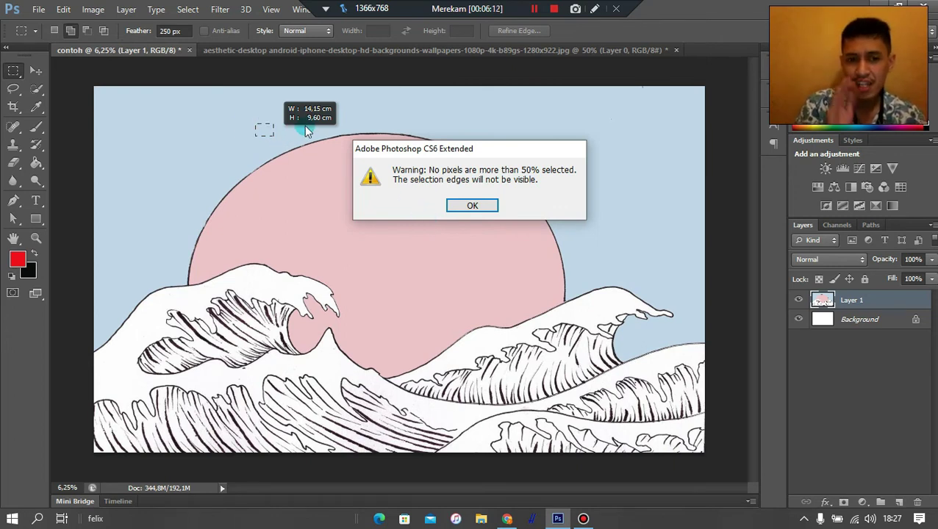
left_click(474, 206)
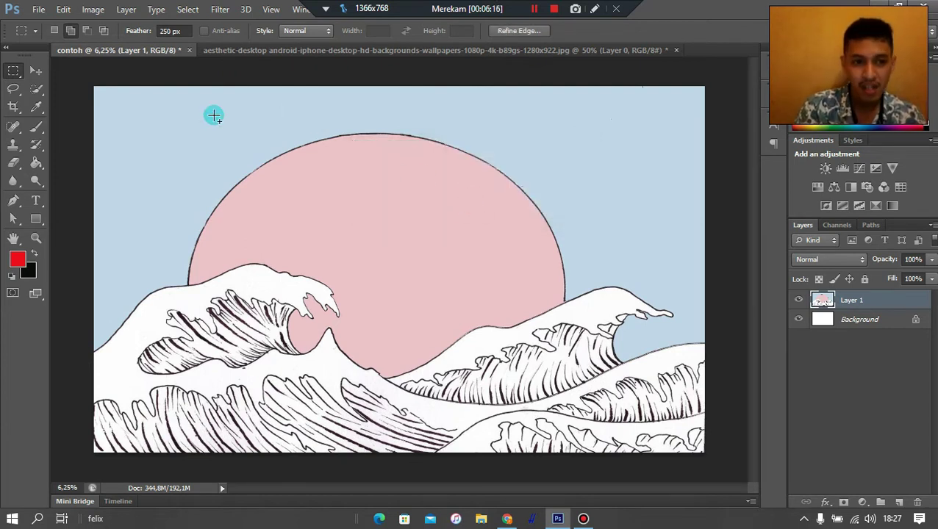
left_click_drag(114, 109, 213, 208)
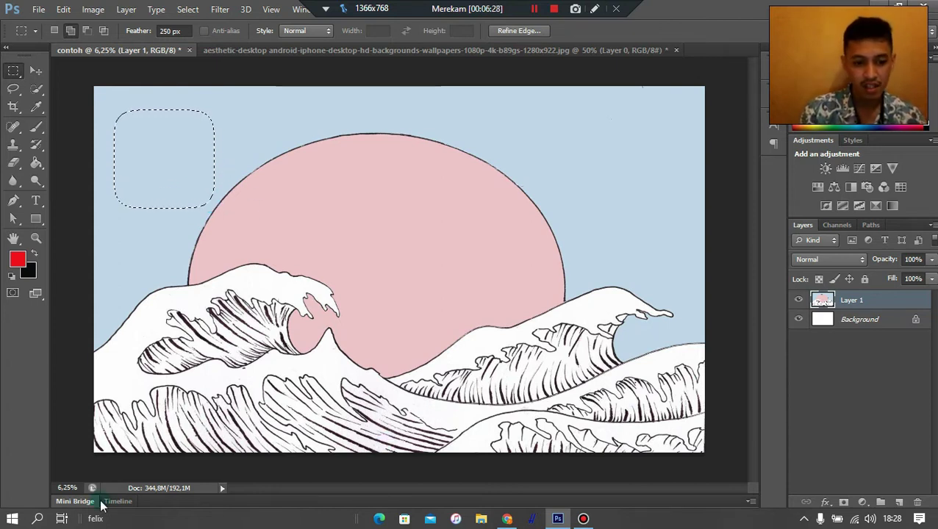
left_click(39, 519)
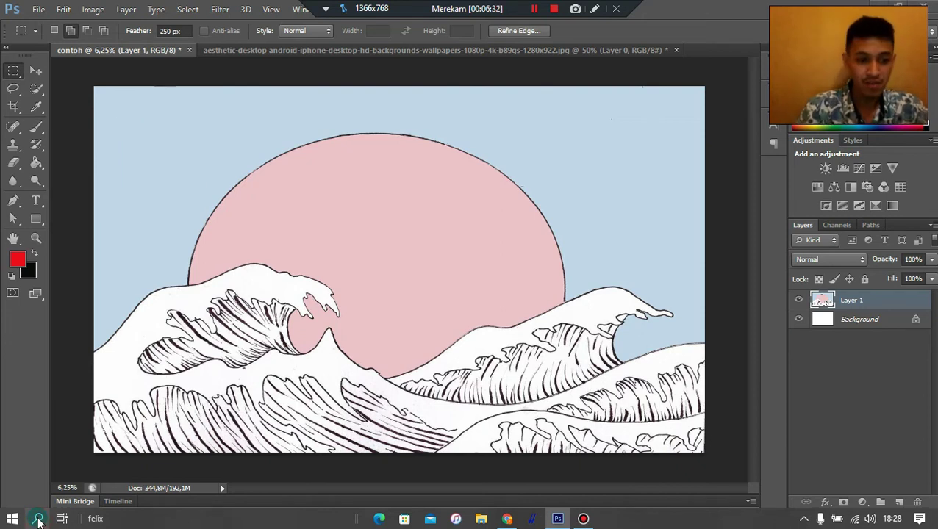
Search Windows for 'note pad' and launch a blank Notepad window.
type("note pad")
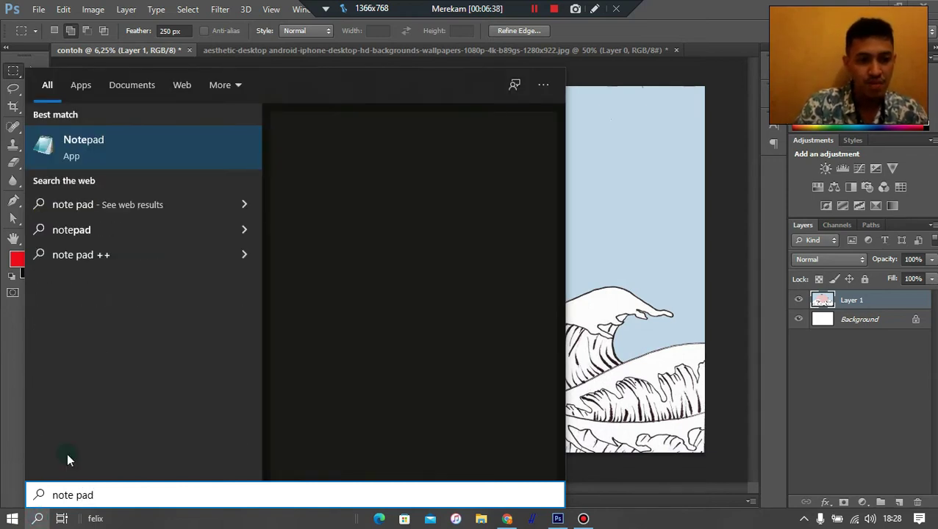
left_click(97, 142)
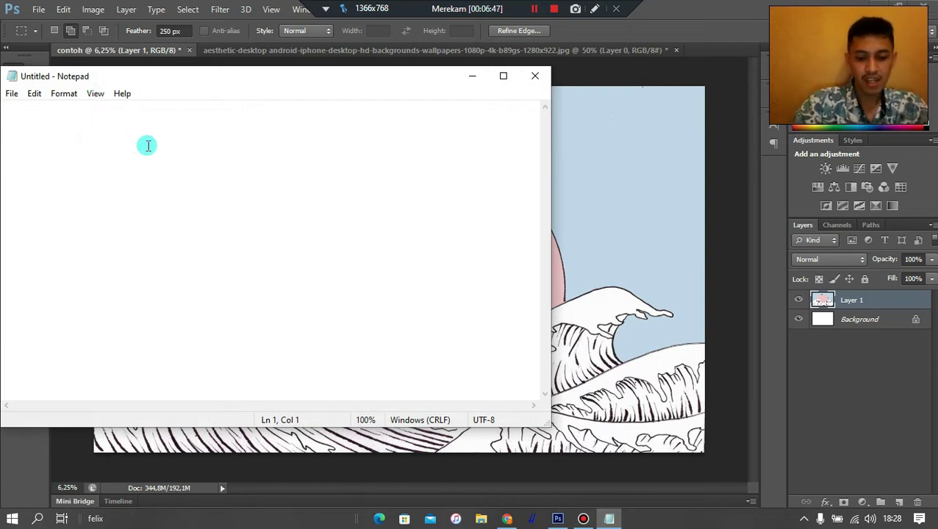
Write indented notes on CTRL + T and CTRL + J, then minimize Notepad.
type("C")
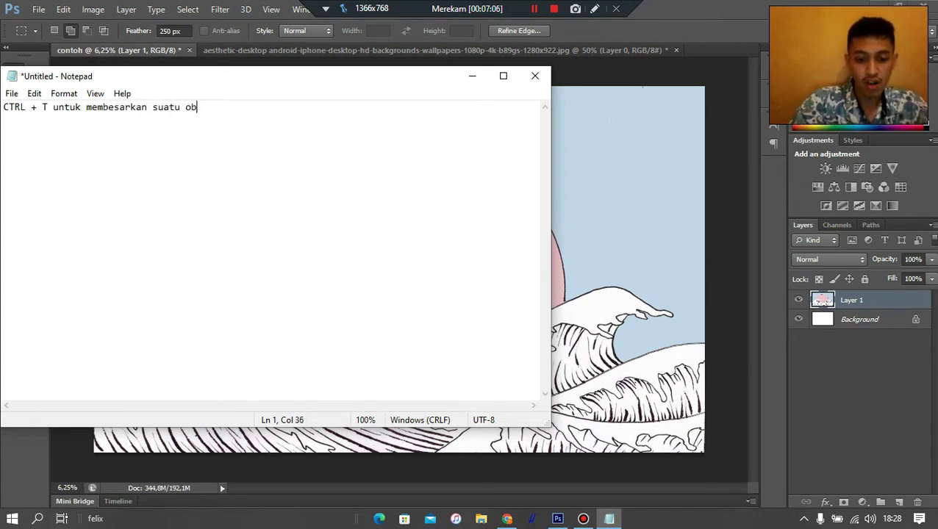
type("ek")
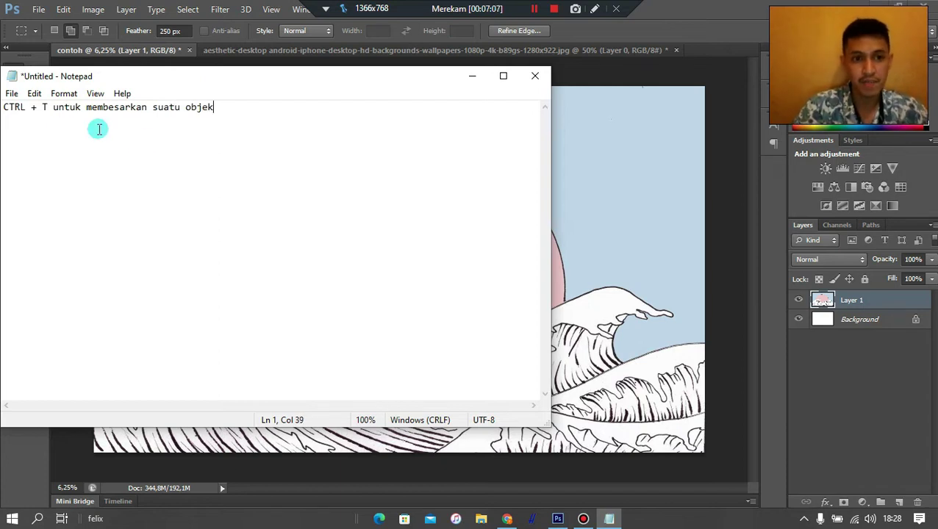
left_click_drag(167, 76, 322, 80)
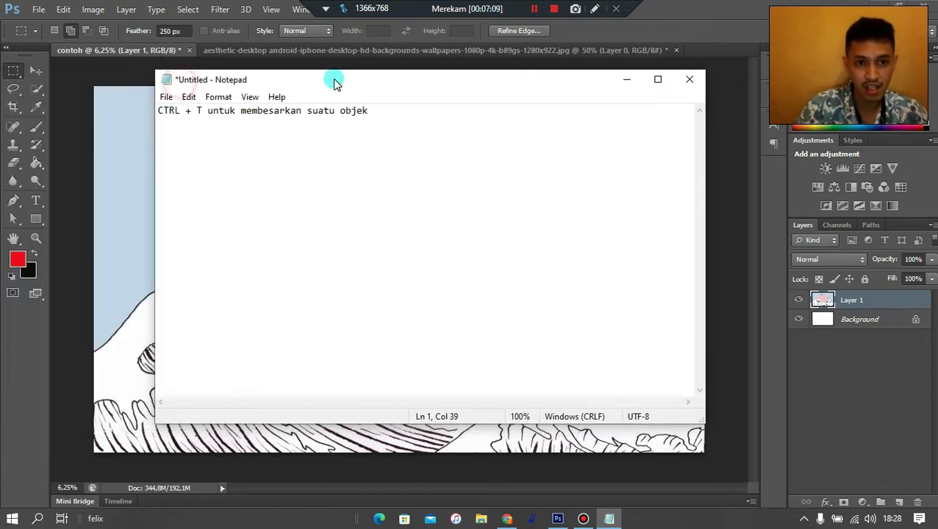
key("Return")
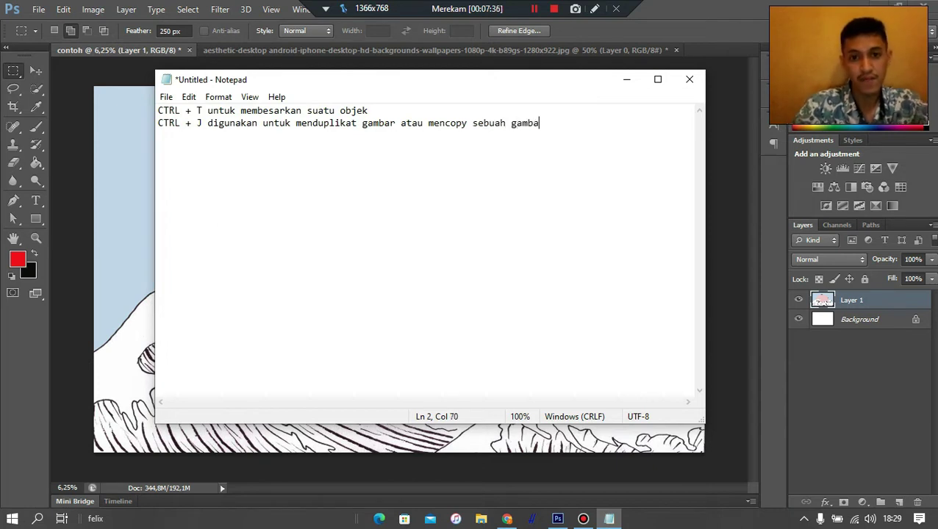
type("r")
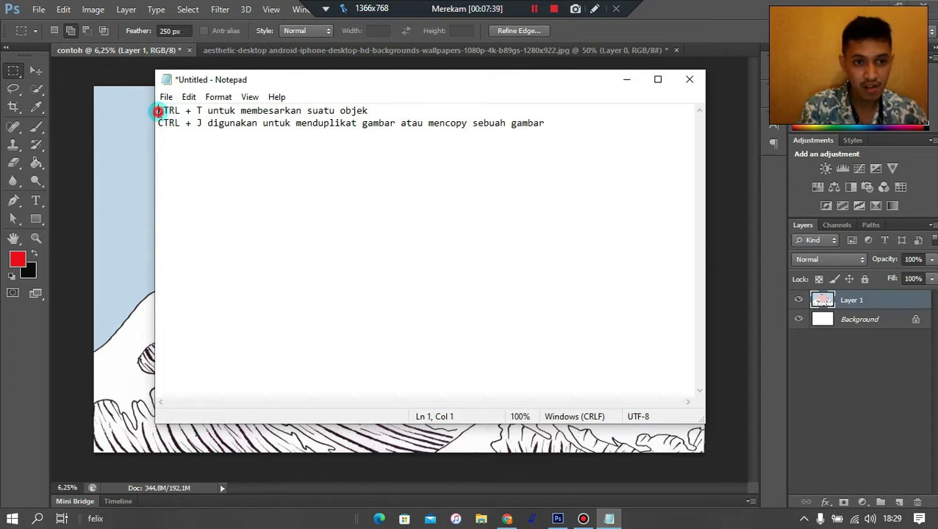
key("Return")
key("Return")
key("Return")
key("Return")
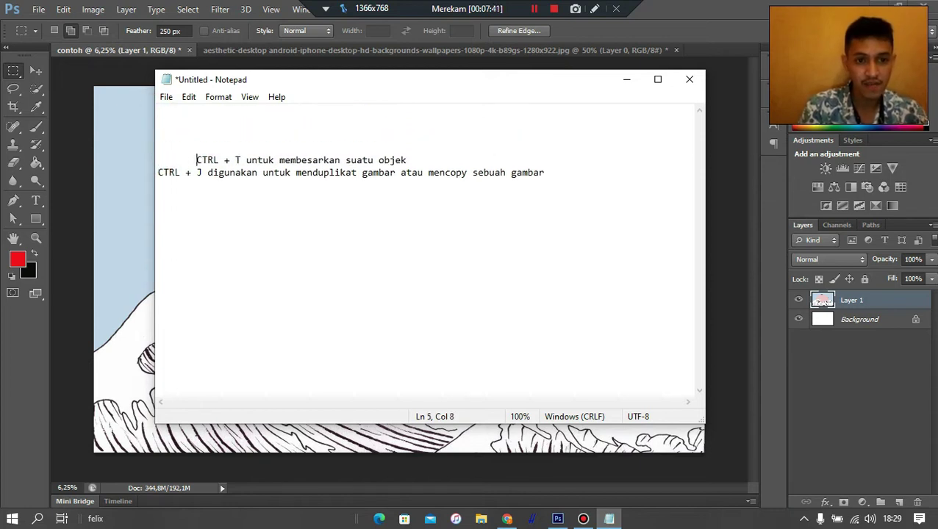
left_click(158, 173)
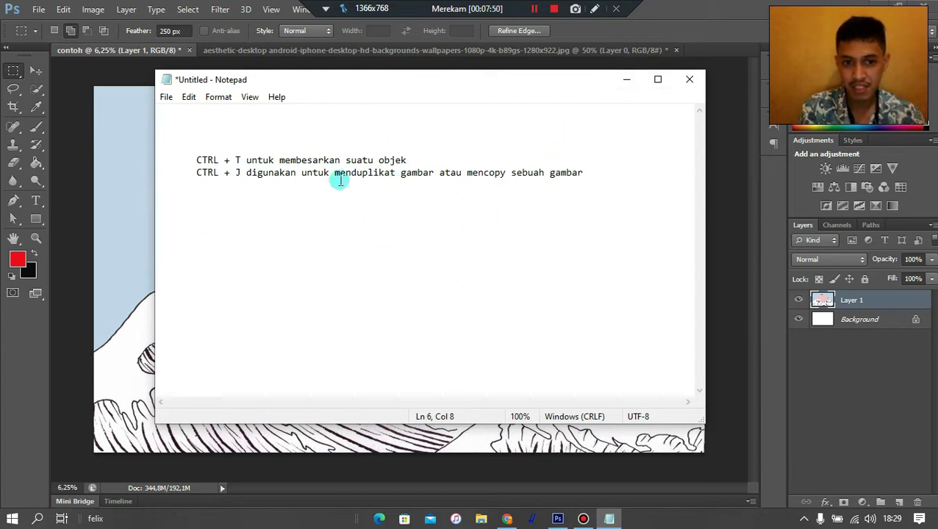
left_click(637, 83)
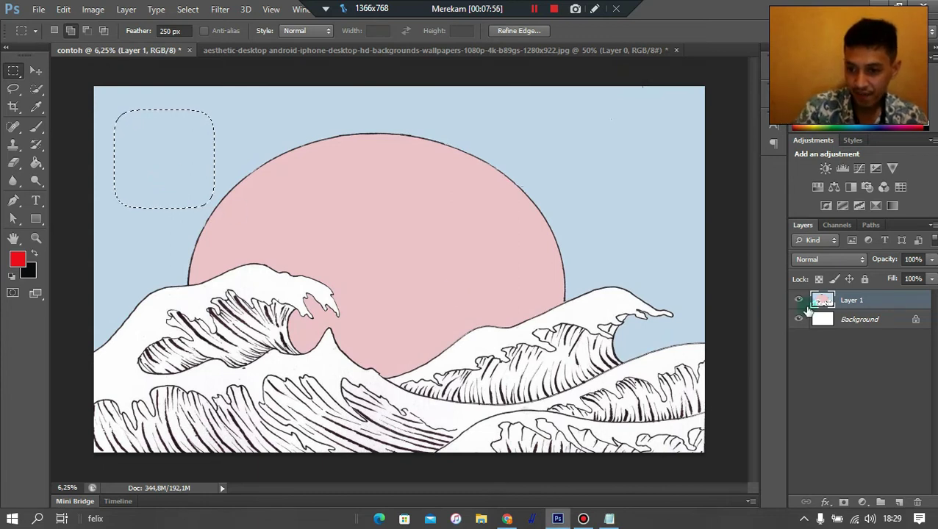
Copy the feathered sky patch to a new Layer 2, toggle Layer 1 off and on, and select Layer 2.
key("ctrl+j")
key("ctrl+d")
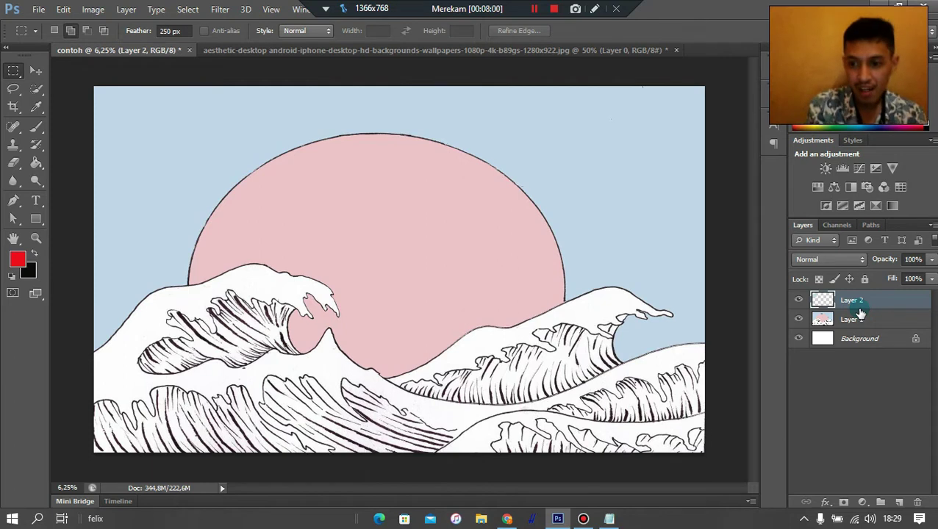
left_click(799, 320)
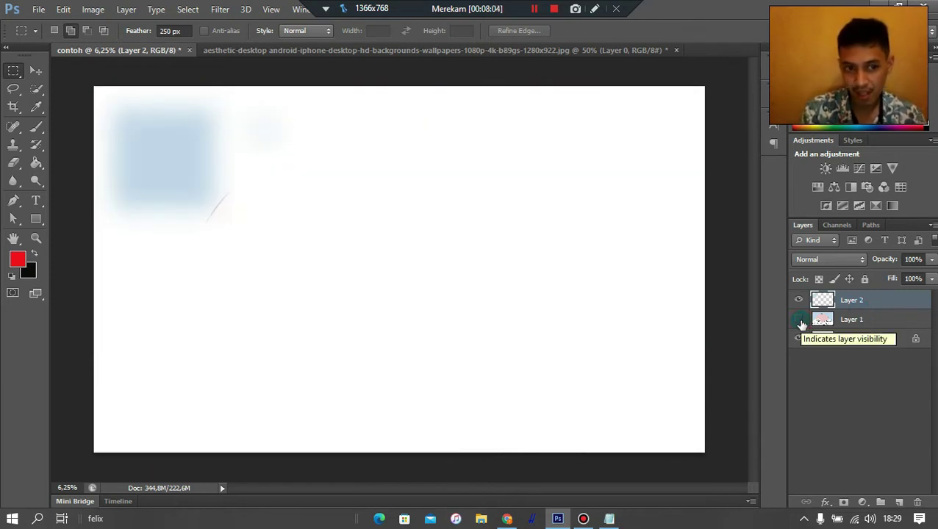
left_click(799, 321)
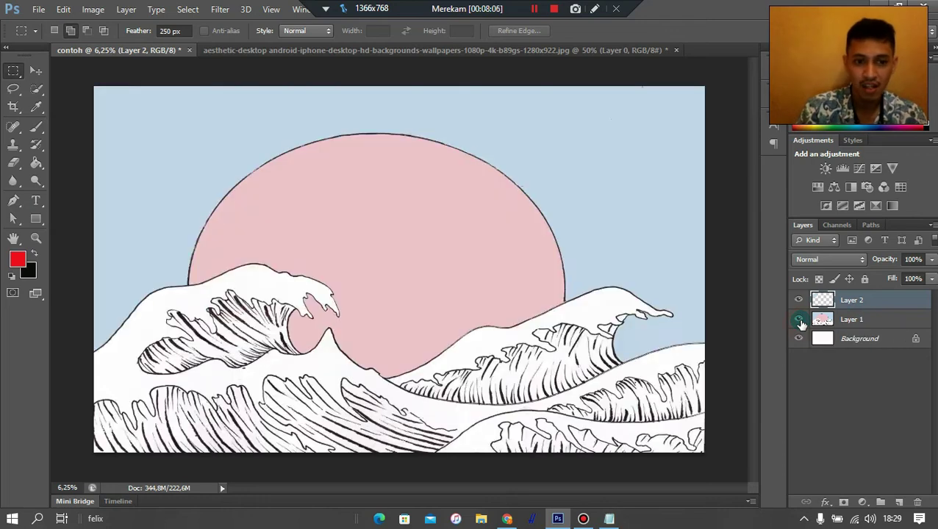
left_click(863, 323)
left_click(861, 309)
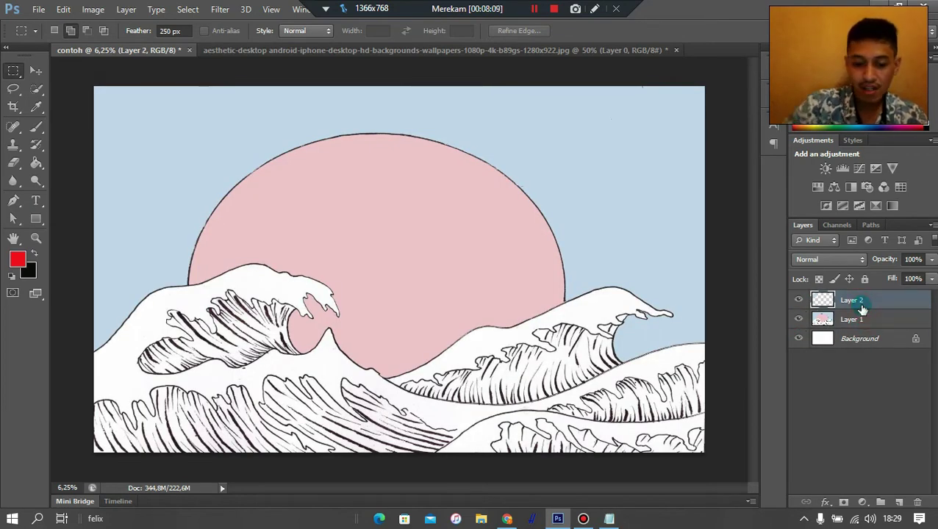
Stretch the Layer 2 sky patch to about 417% width, then marquee a new sky area.
key("ctrl+t")
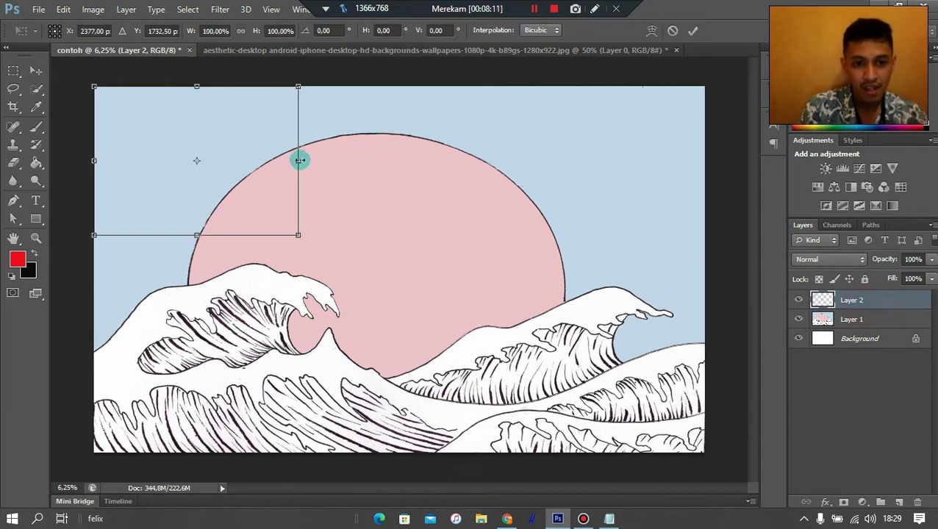
mouse_move(299, 160)
left_mouse_down()
mouse_move(767, 261)
mouse_move(934, 322)
left_mouse_up()
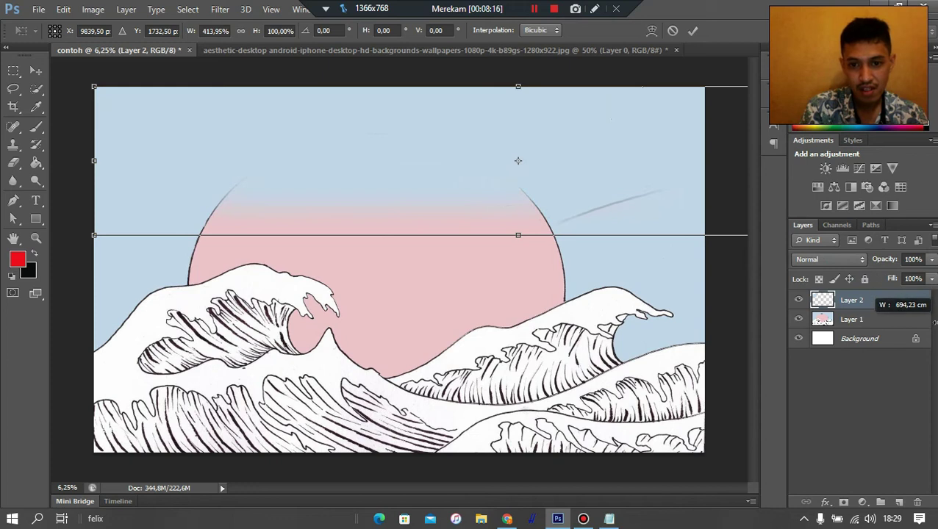
left_click_drag(577, 213, 604, 210)
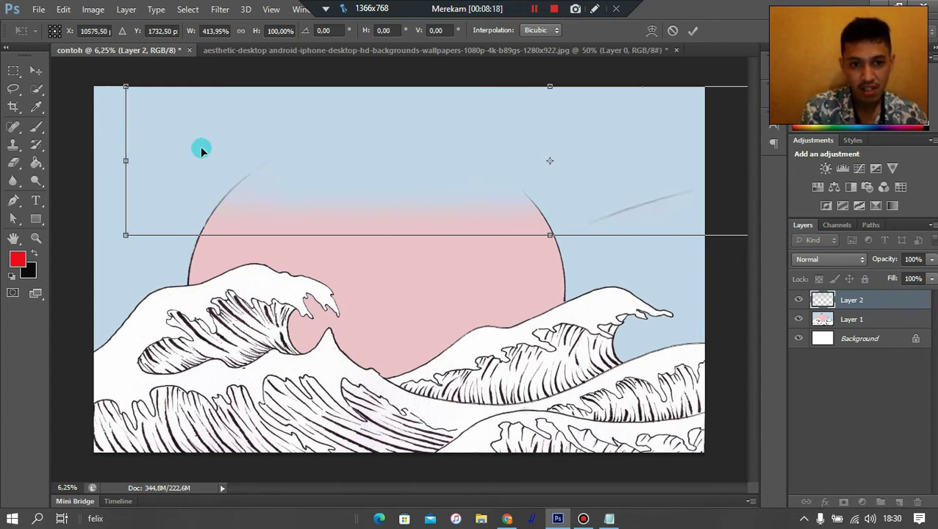
mouse_move(126, 160)
left_mouse_down()
mouse_move(110, 161)
mouse_move(259, 174)
mouse_move(138, 181)
mouse_move(121, 219)
left_mouse_up()
key("m")
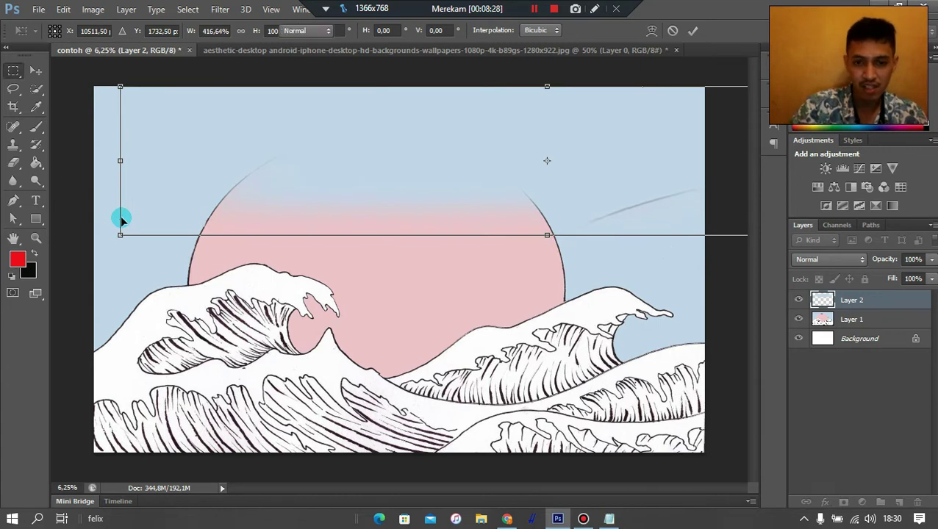
key("Return")
left_click_drag(447, 278, 809, 301)
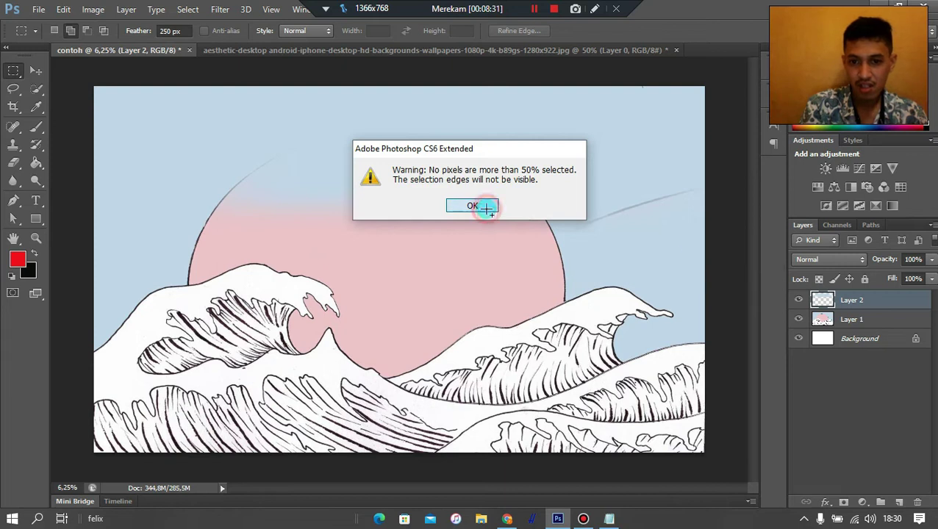
Dismiss the warning, delete Layer 2, and select a soft upper-left sky patch on Layer 1.
left_click(485, 207)
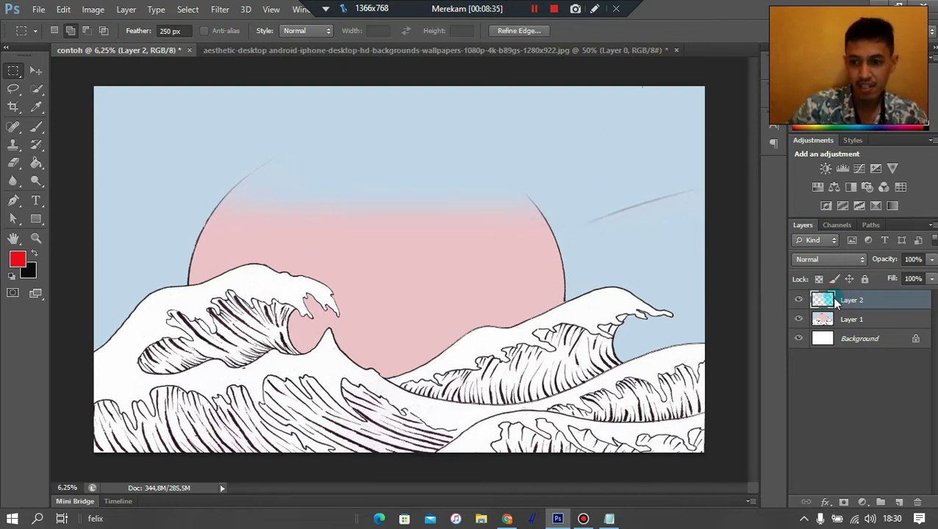
left_click(830, 297)
left_click(846, 302)
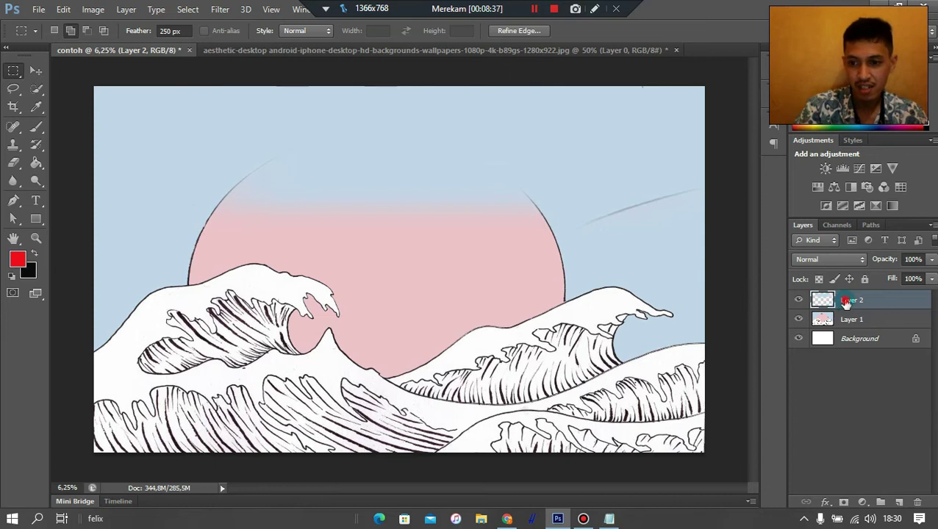
right_click(845, 301)
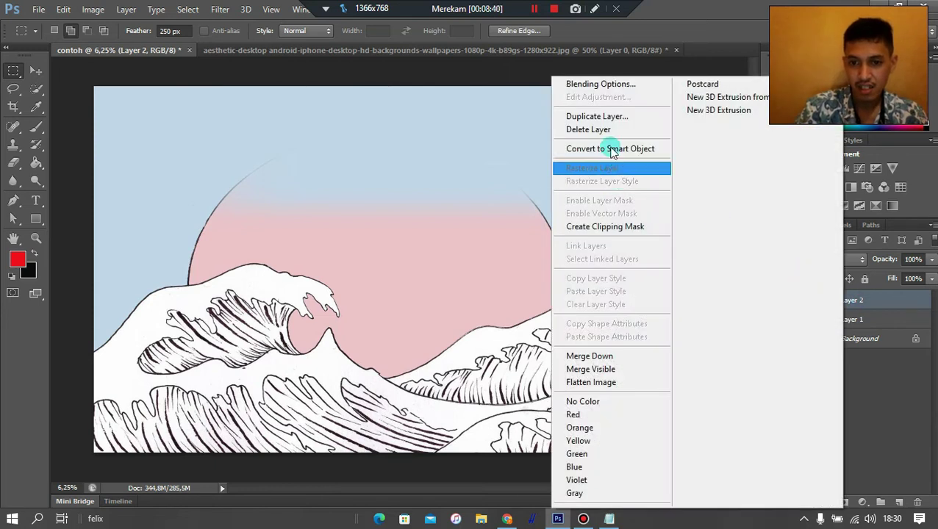
left_click(601, 130)
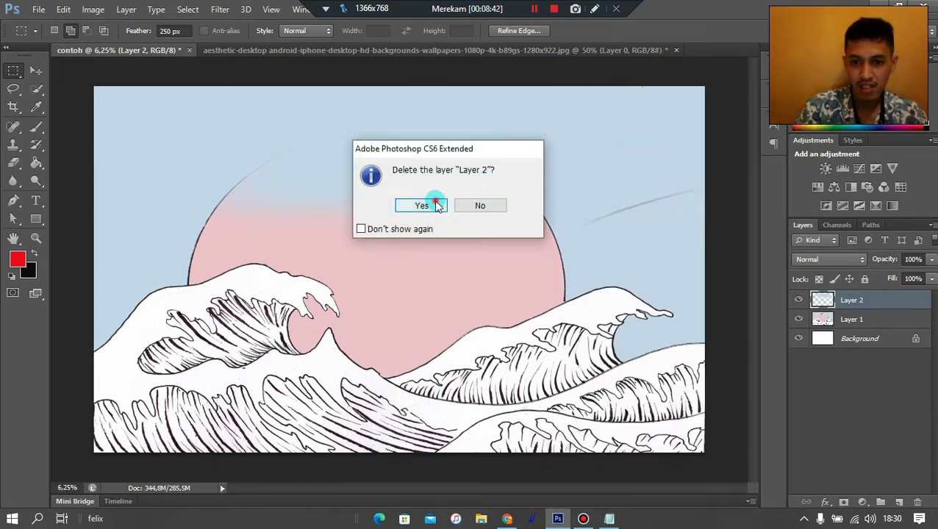
left_click(434, 202)
left_click_drag(111, 117, 174, 222)
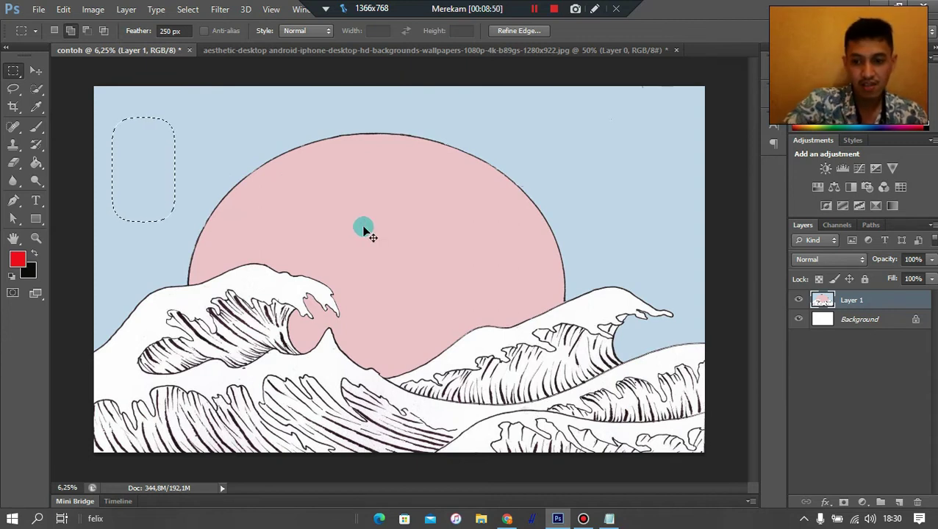
Cancel the Layer 1 transform and copy the selected sky patch to a new layer.
key("ctrl+t")
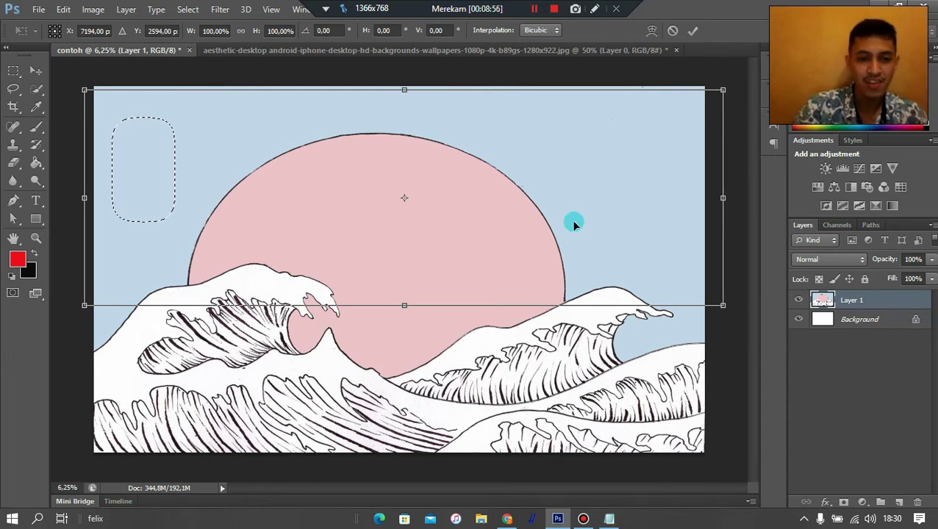
key("Return")
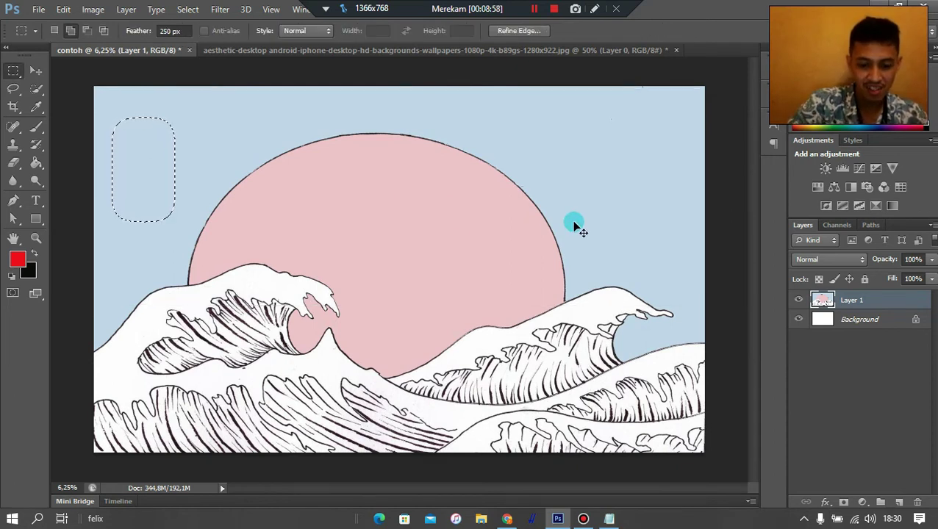
key("ctrl+shift+alt+n")
key("ctrl+d")
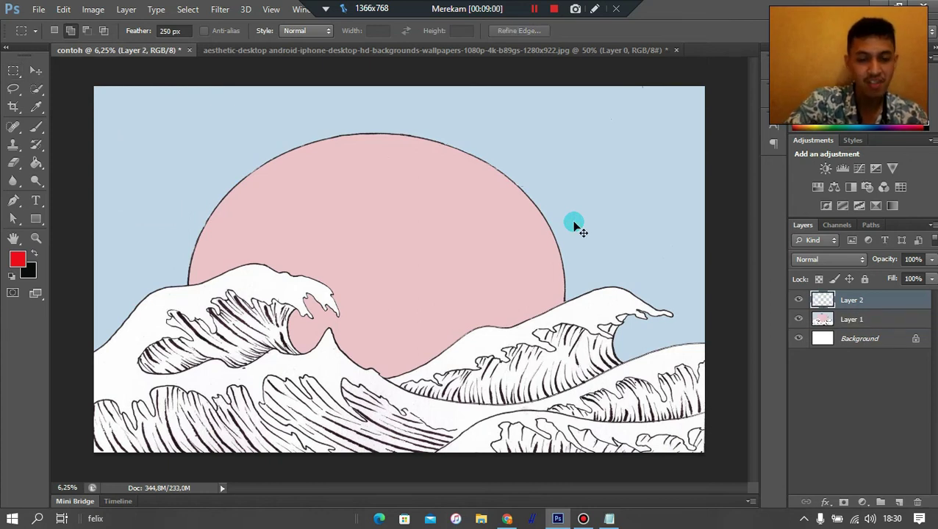
Resize the sky patch over the sun's upper-left edge and merge it down into Layer 1.
key("ctrl+t")
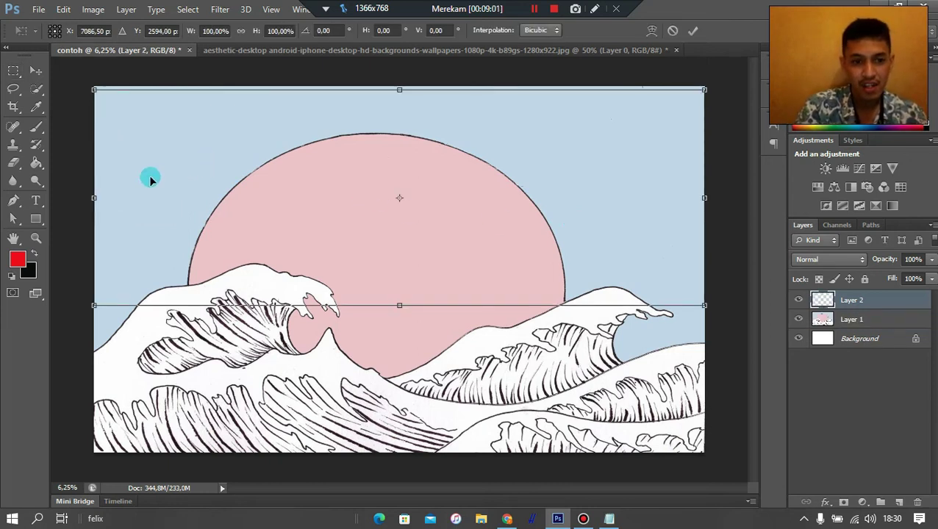
mouse_move(94, 198)
left_mouse_down()
mouse_move(176, 197)
mouse_move(472, 246)
mouse_move(167, 245)
mouse_move(98, 230)
mouse_move(303, 239)
mouse_move(197, 296)
mouse_move(173, 295)
left_mouse_up()
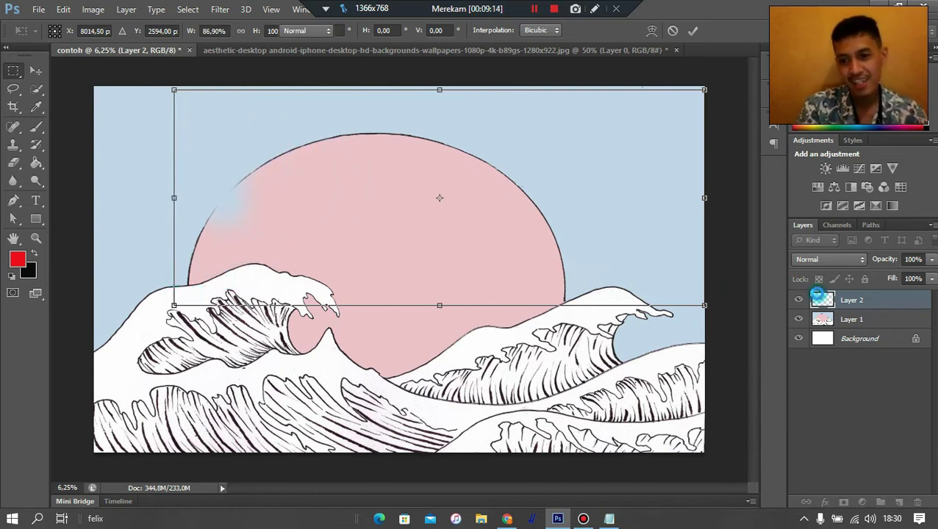
key("Return")
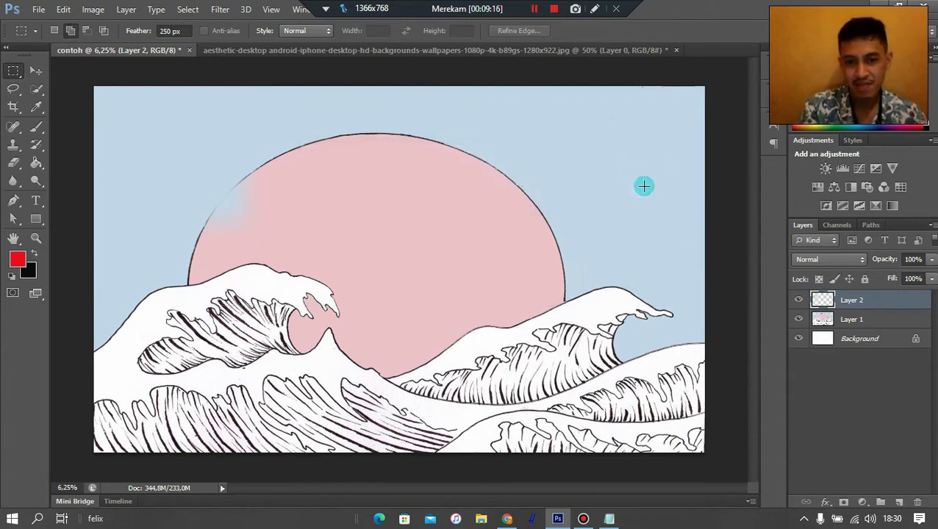
key("ctrl+e")
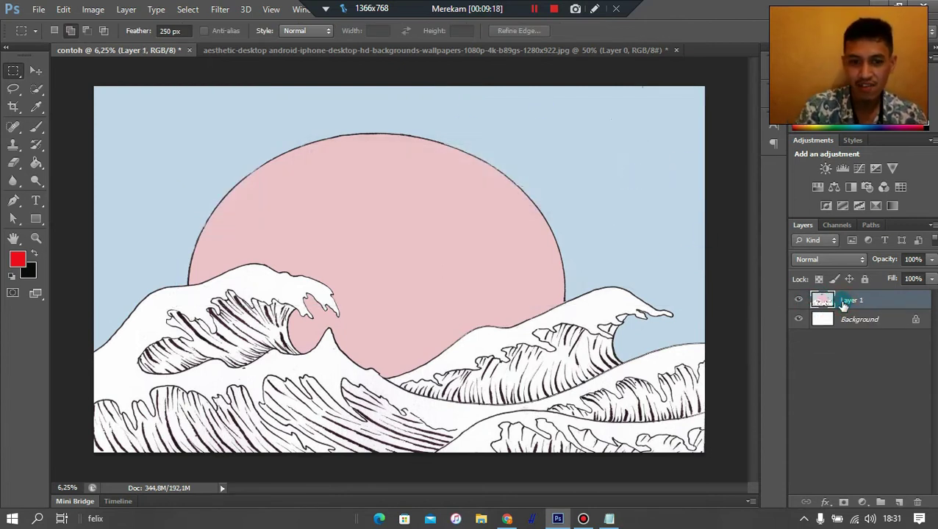
Copy a soft sky patch above the sun to Layer 2 and move it toward the sun's top.
mouse_move(115, 107)
left_mouse_down()
mouse_move(222, 179)
mouse_move(253, 160)
left_mouse_up()
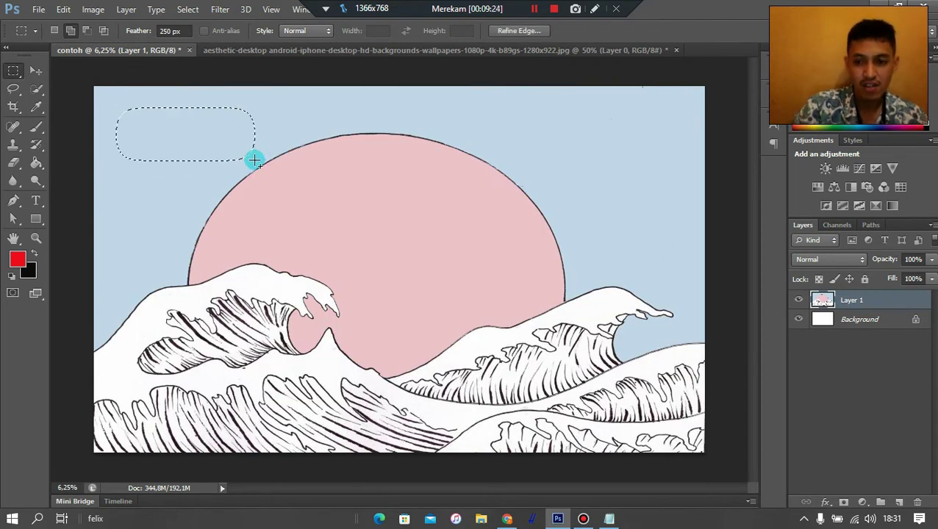
key("ctrl+j")
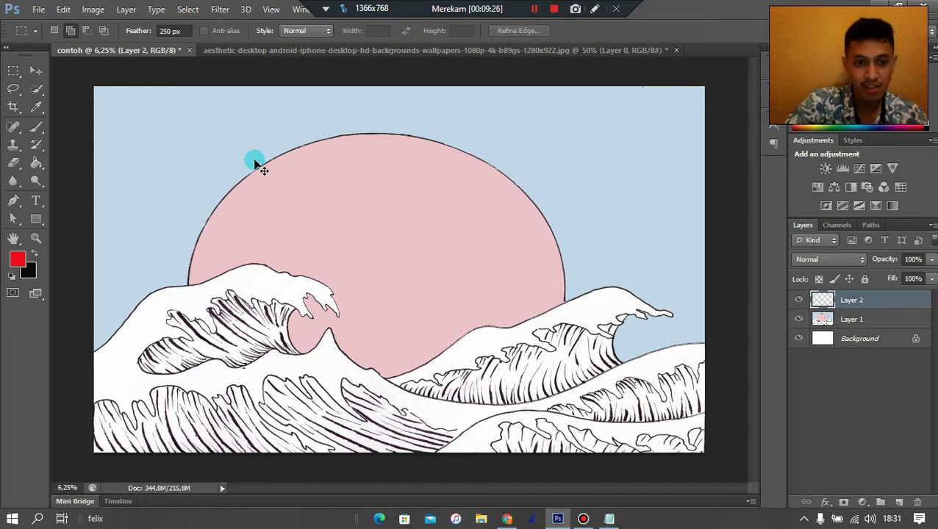
key("ctrl+t")
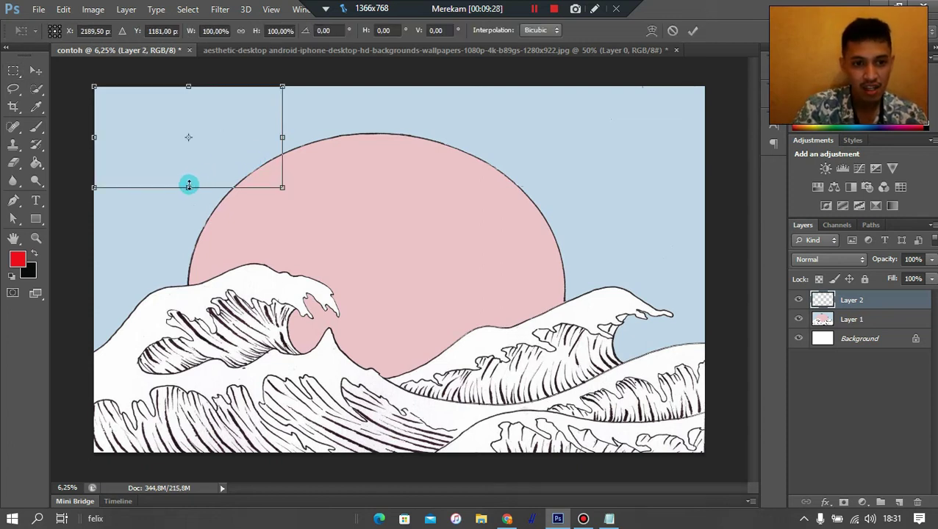
mouse_move(203, 157)
left_mouse_down()
mouse_move(231, 205)
mouse_move(397, 145)
mouse_move(601, 172)
left_mouse_up()
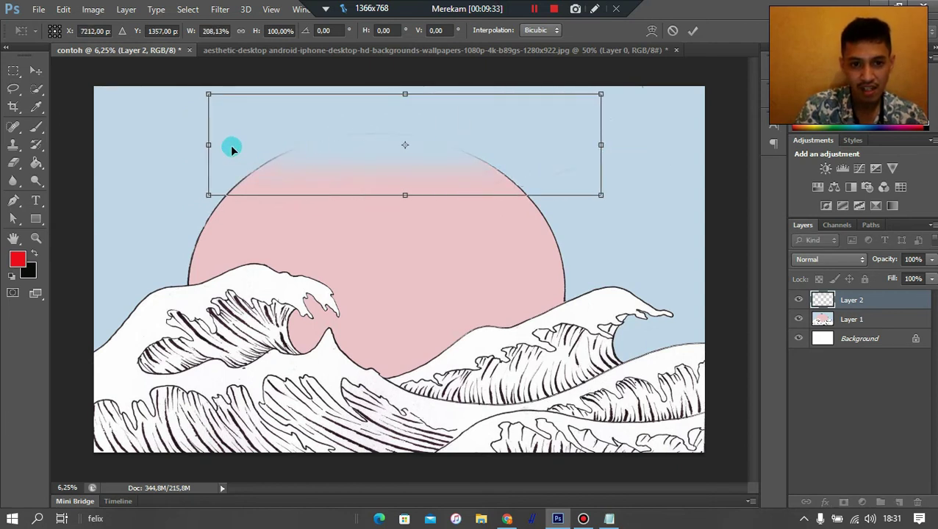
Stretch the strip about 324% wide across the sun's top and duplicate it as Layer 2 copy.
left_click_drag(210, 146, 93, 145)
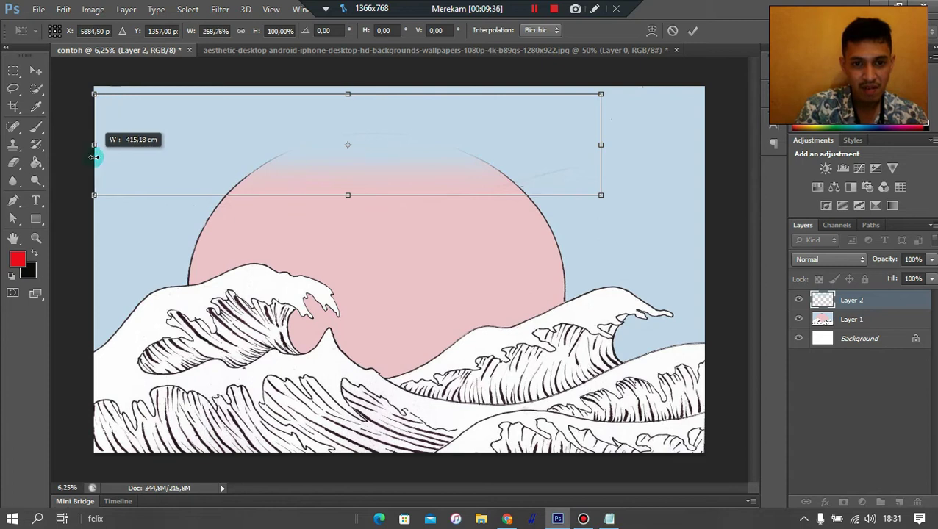
mouse_move(349, 195)
left_mouse_down()
mouse_move(358, 254)
mouse_move(372, 184)
left_mouse_up()
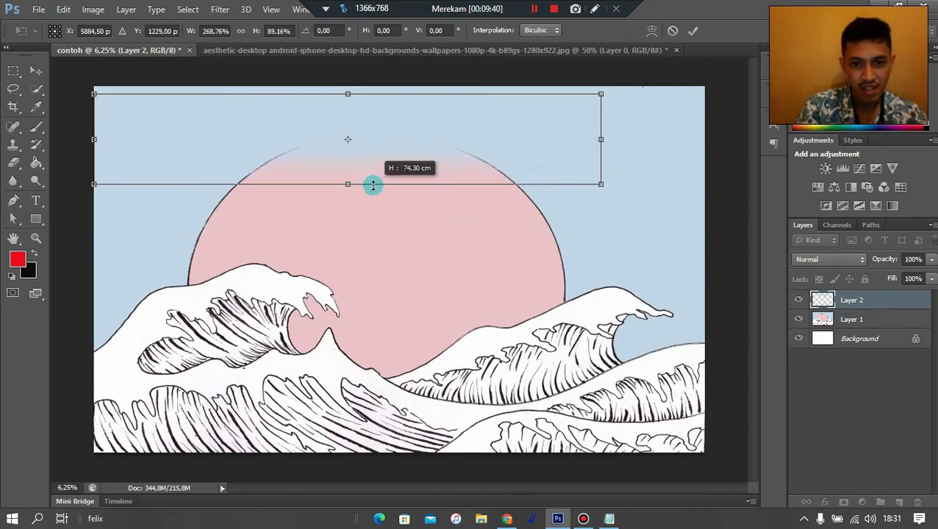
left_click_drag(601, 139, 704, 136)
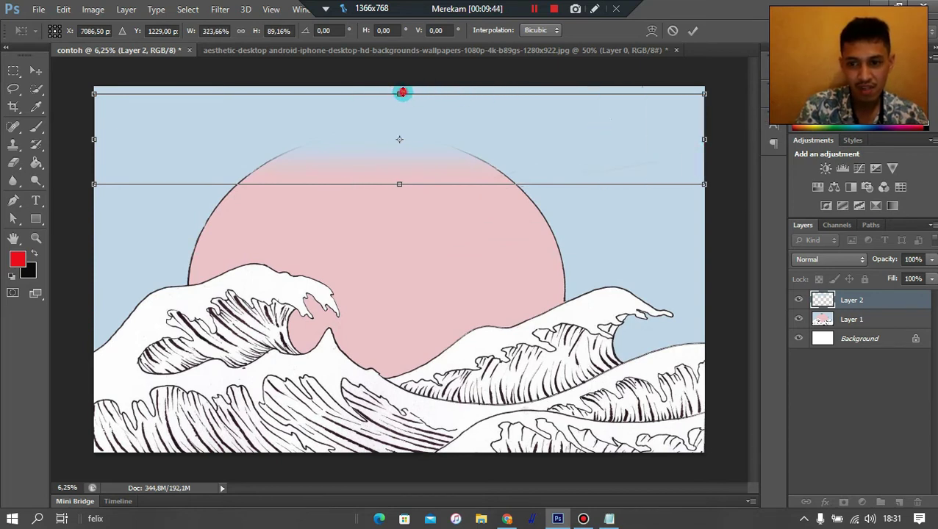
left_click_drag(401, 93, 403, 78)
key("Return")
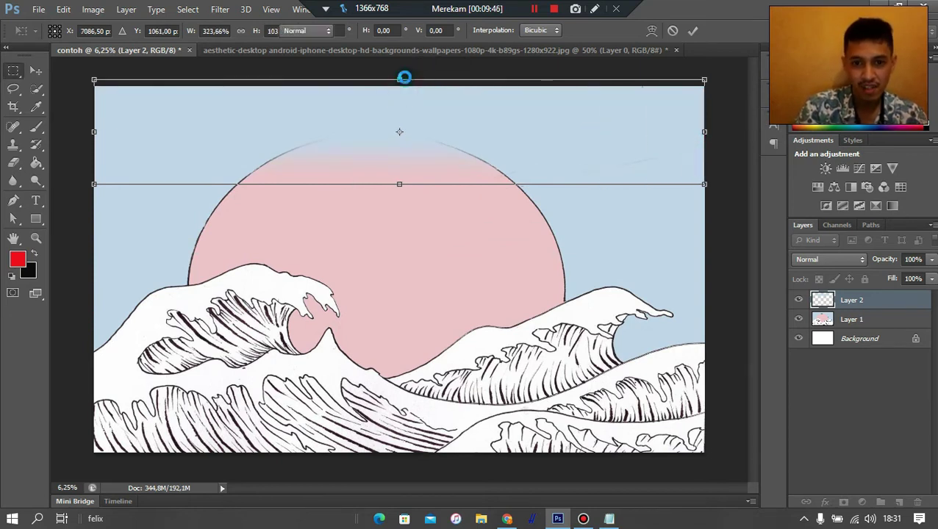
key("ctrl+j")
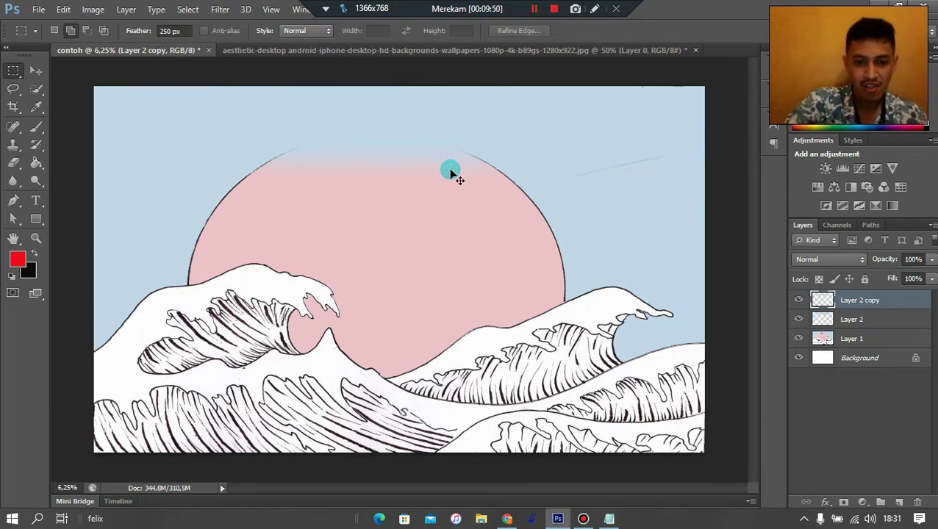
Move Layer 2 copy lower on the sun, then add Layer 2 copy 2 positioned further down.
key("ctrl+t")
left_click_drag(450, 169, 441, 215)
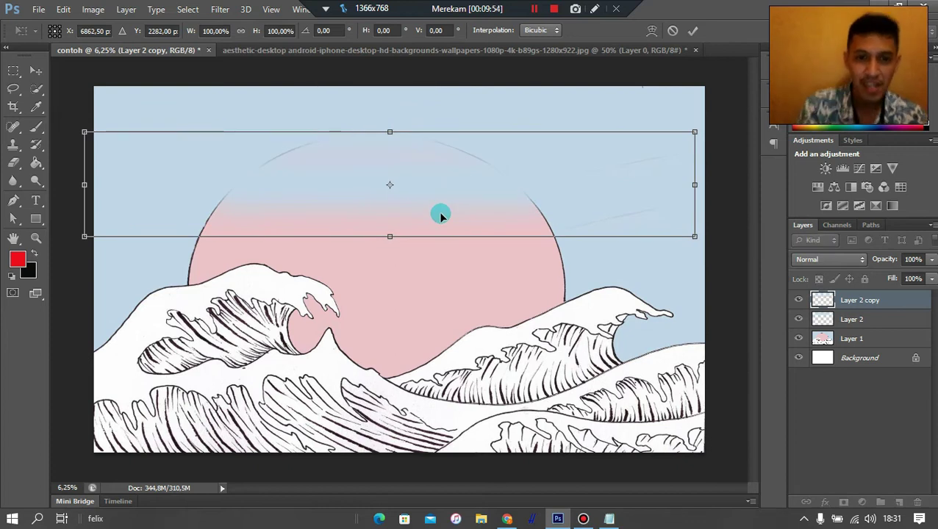
key("Return")
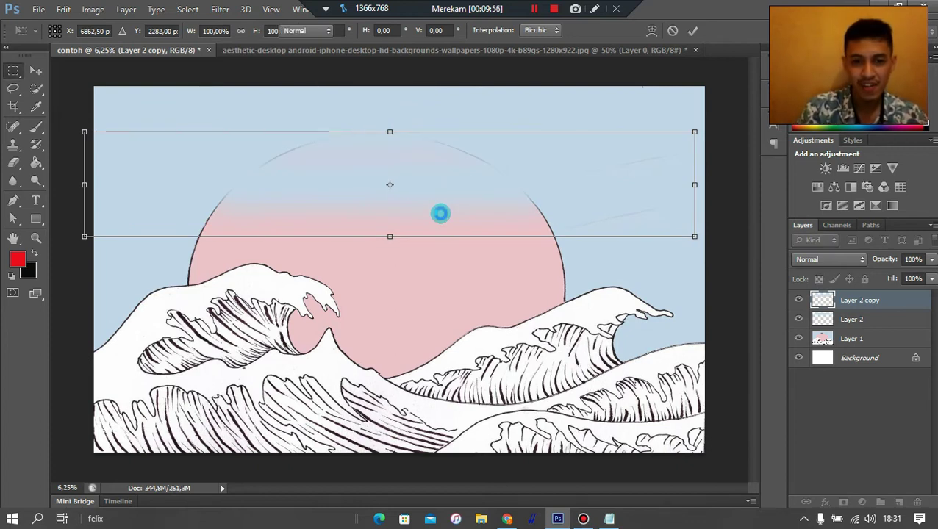
key("ctrl+j")
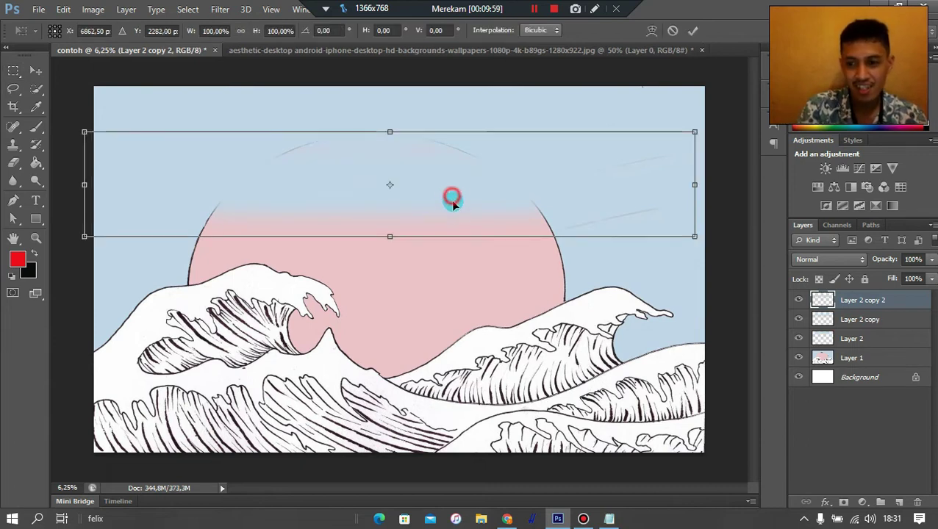
left_click_drag(452, 197, 457, 279)
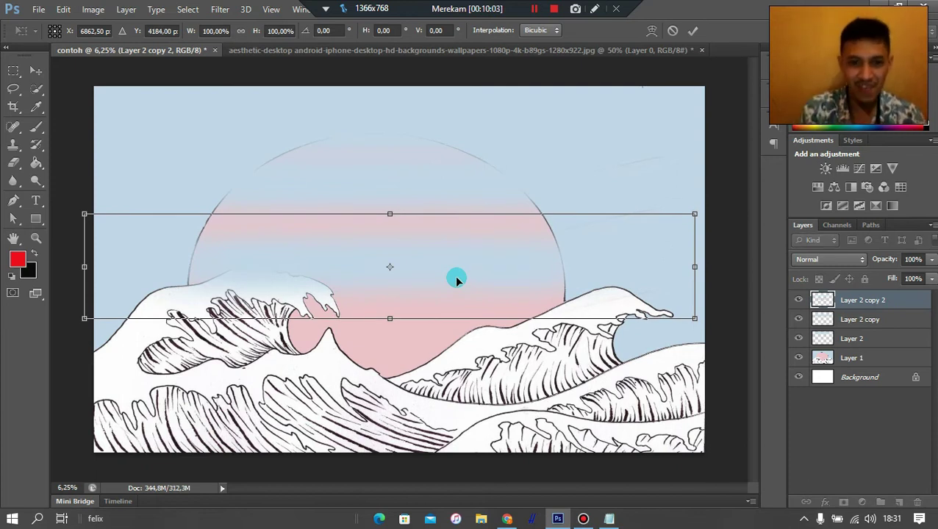
key("Return")
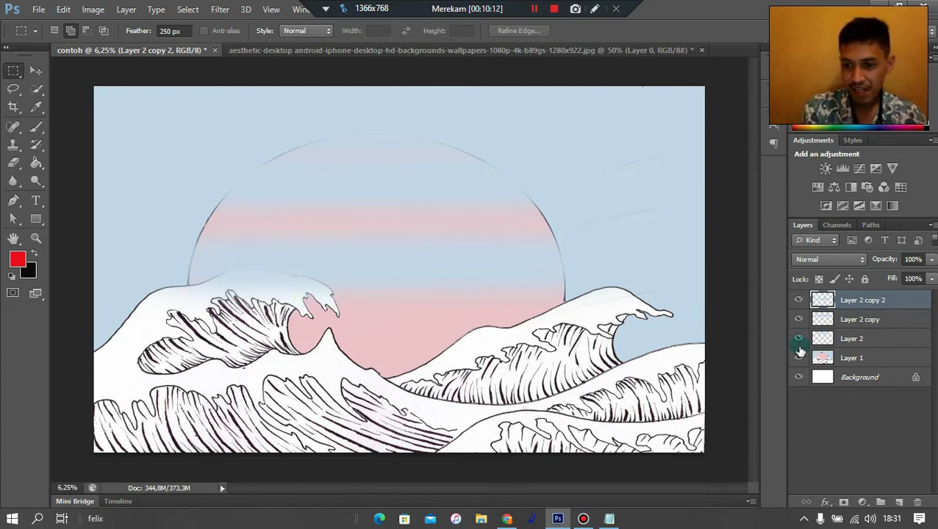
Toggle the three blue band layers off and on, then marquee a wide top sky strip on Layer 1.
left_click_drag(800, 342, 798, 300)
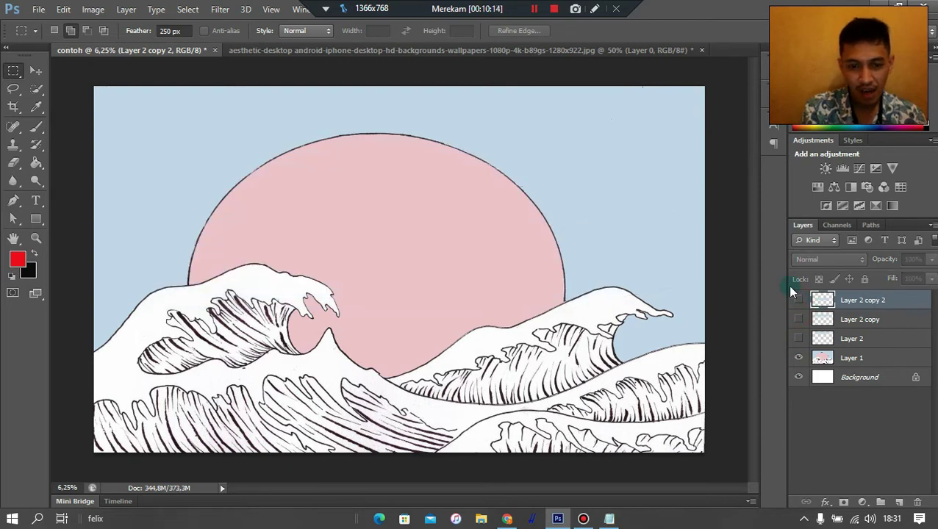
left_click(799, 301)
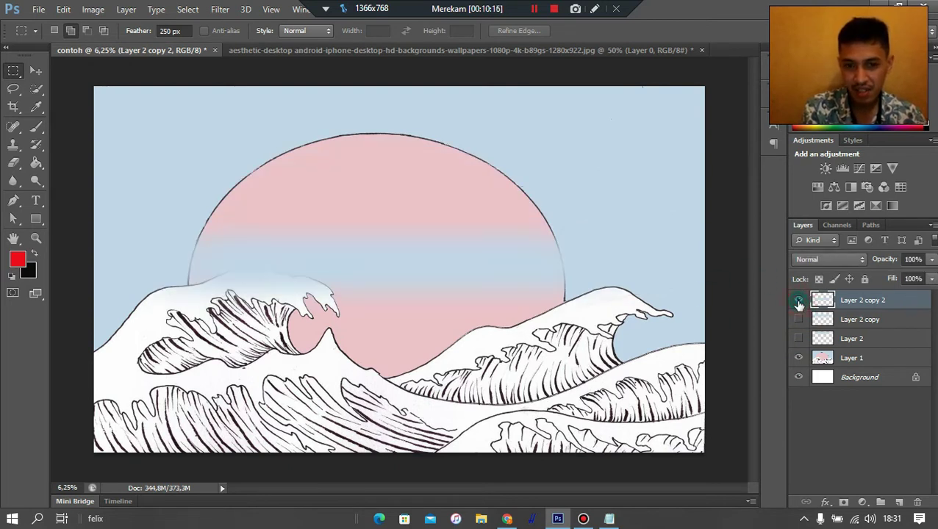
left_click(799, 320)
left_click(798, 340)
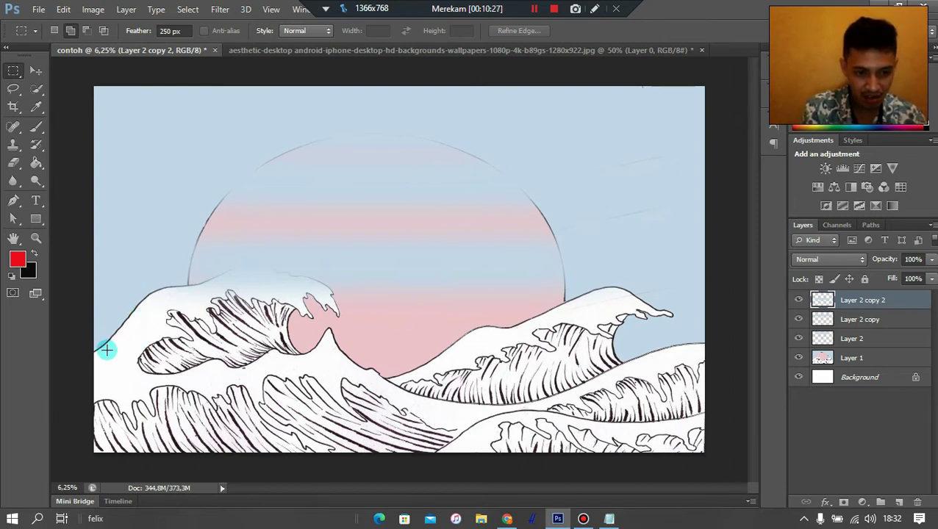
left_click(852, 358)
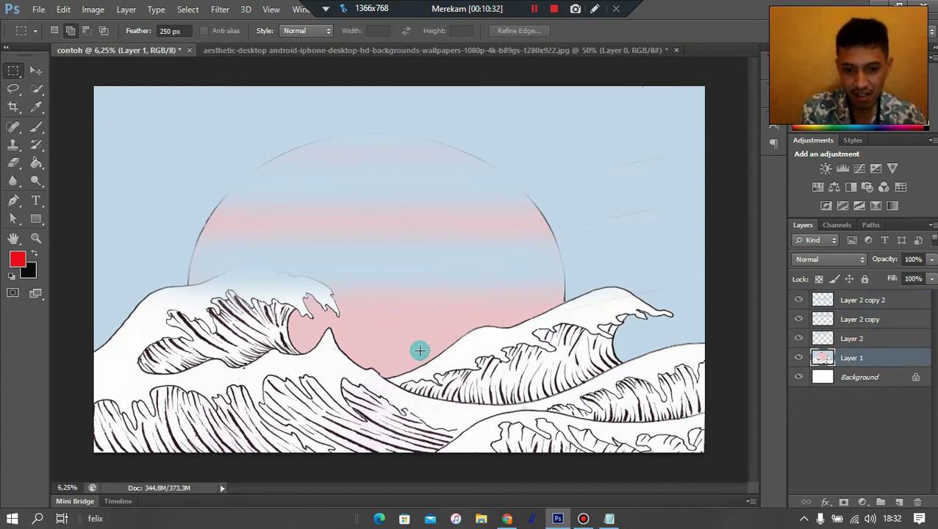
mouse_move(183, 96)
left_mouse_down()
mouse_move(355, 118)
mouse_move(662, 132)
left_mouse_up()
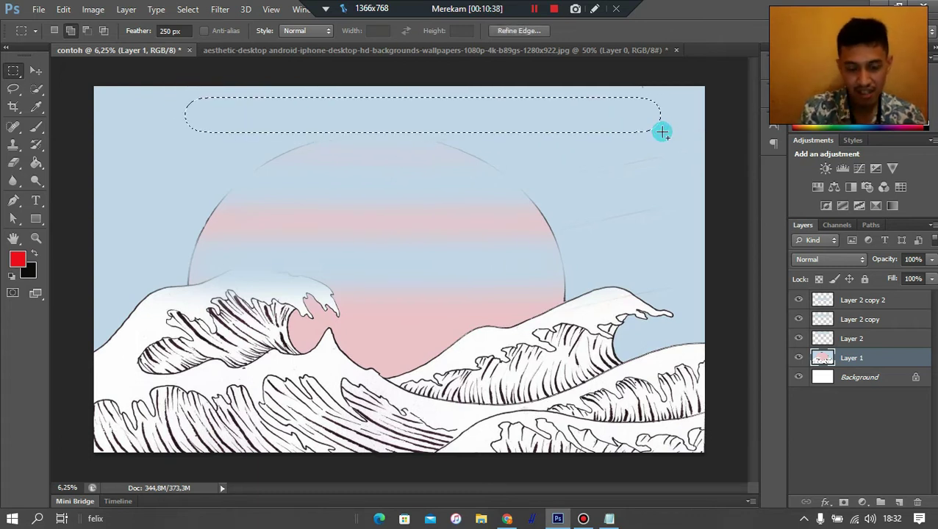
Copy the selected sky strip onto a new Layer 3.
key("ctrl+t")
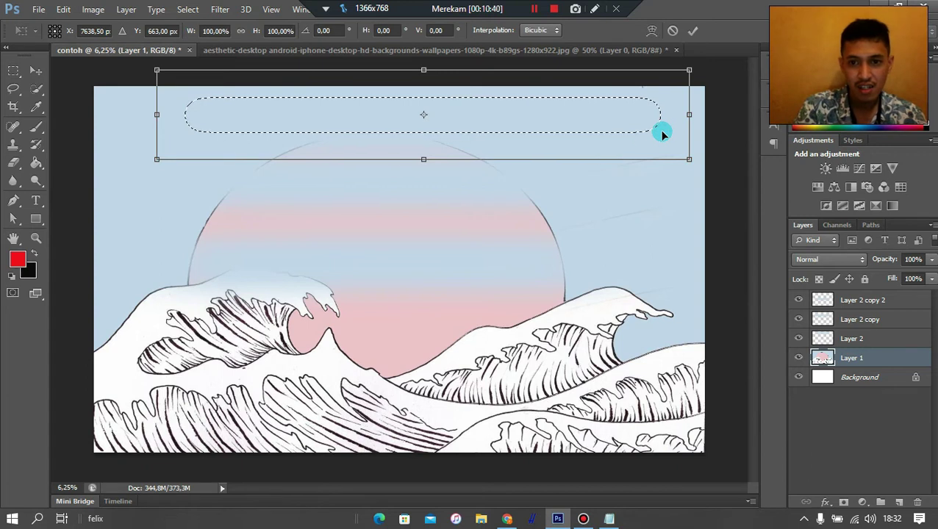
key("Return")
key("ctrl+j")
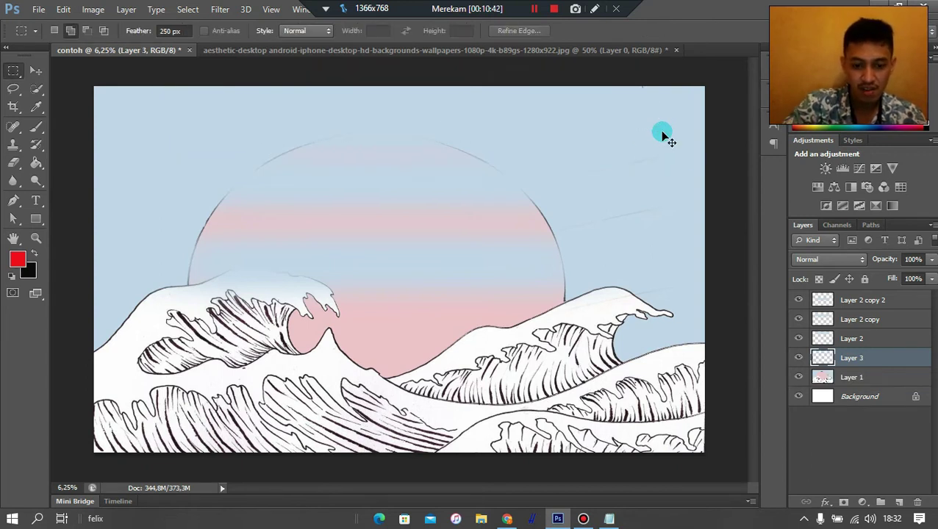
key("ctrl+t")
Stretch Layer 3 to about 138% wide by 795% tall, covering the whole canvas.
mouse_move(423, 158)
left_mouse_down()
mouse_move(424, 302)
mouse_move(388, 482)
left_mouse_up()
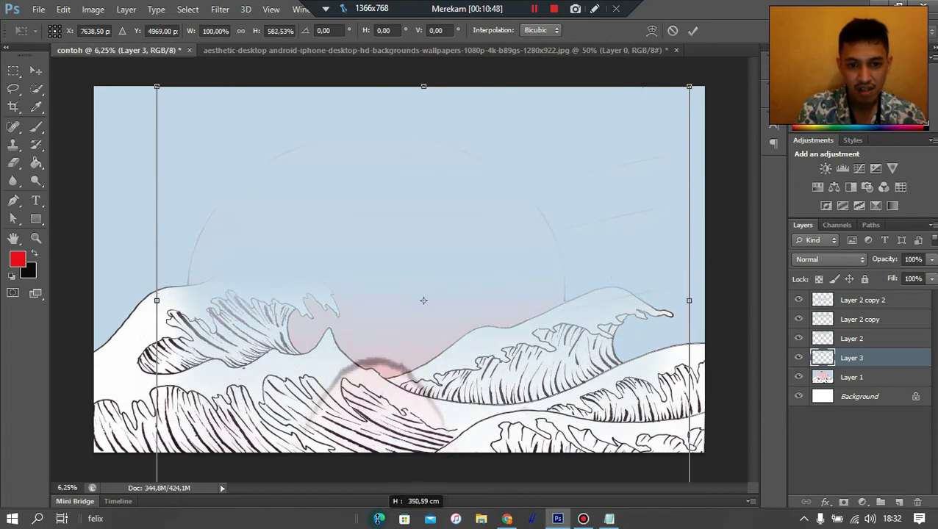
mouse_move(388, 481)
left_mouse_down()
mouse_move(379, 333)
mouse_move(382, 525)
left_mouse_up()
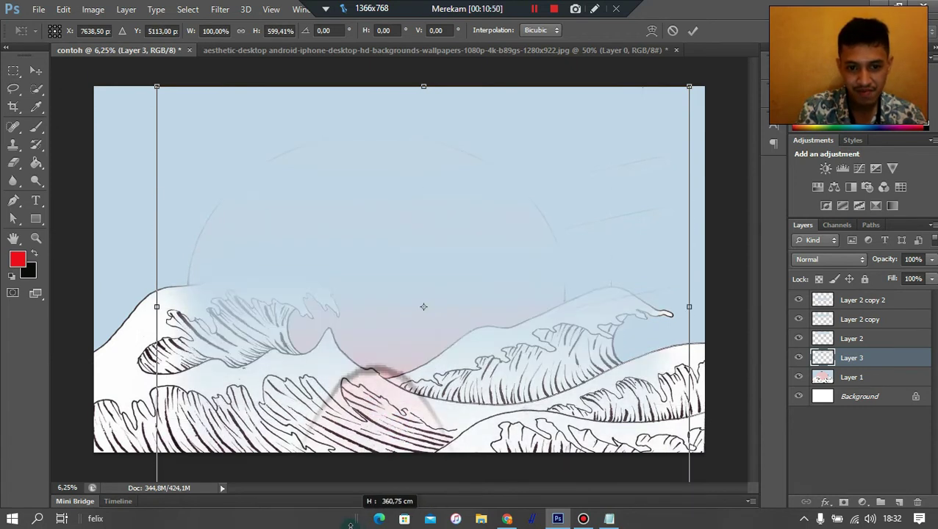
left_click_drag(157, 307, 4, 323)
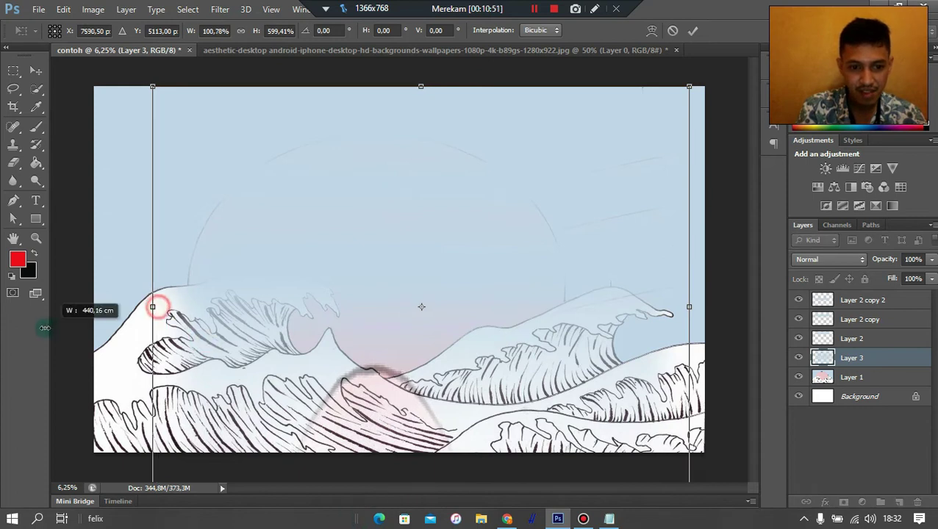
left_click_drag(336, 397, 350, 487)
left_click_drag(363, 178, 363, 86)
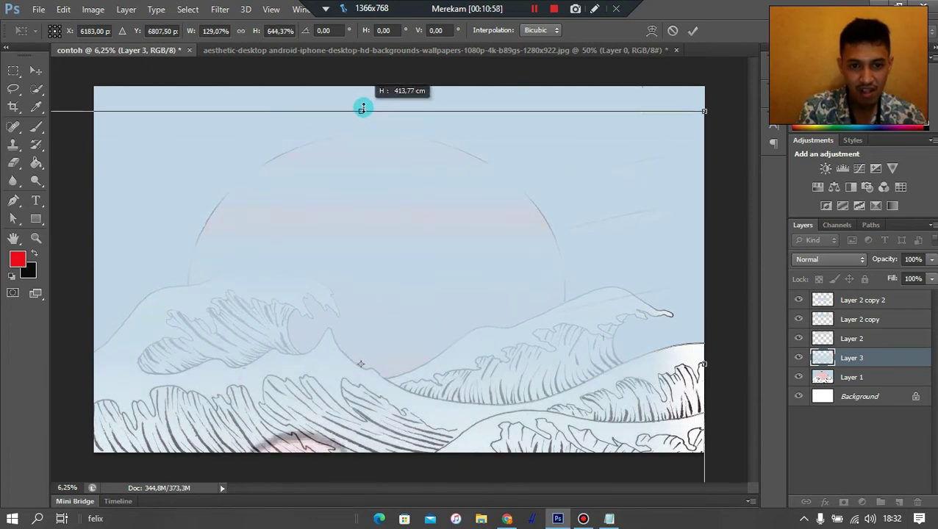
left_click_drag(467, 324, 465, 375)
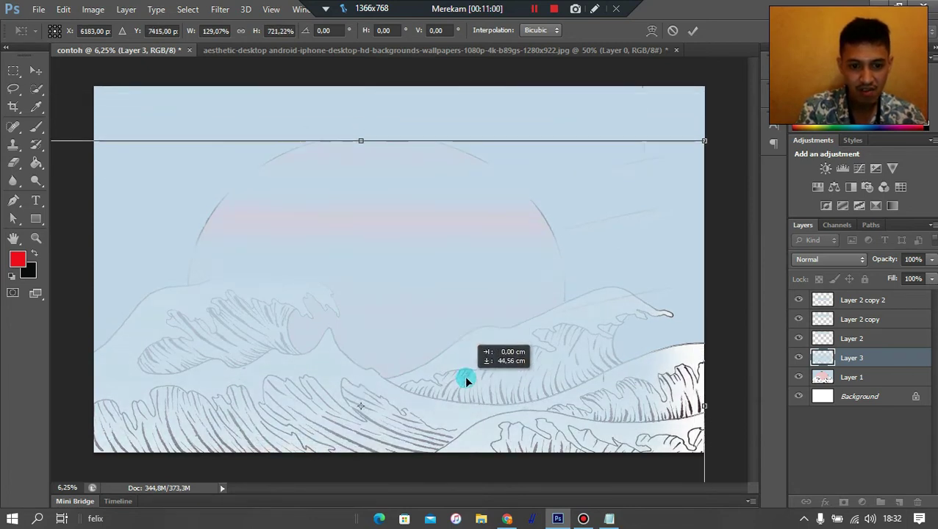
left_click_drag(361, 141, 361, 87)
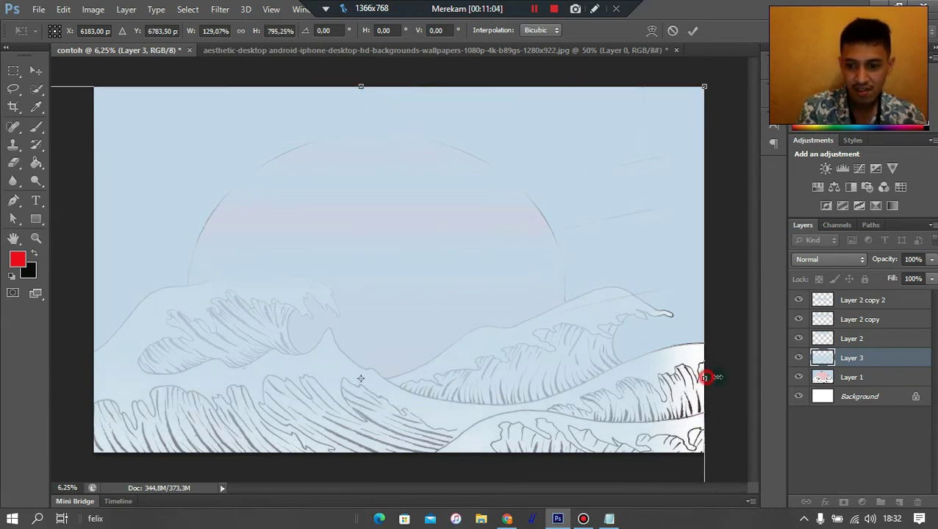
left_click_drag(704, 377, 748, 379)
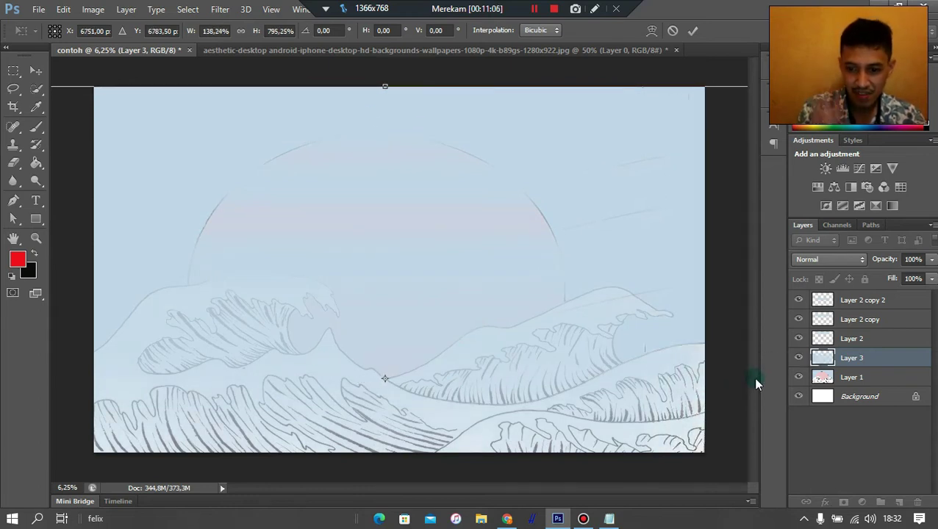
key("Return")
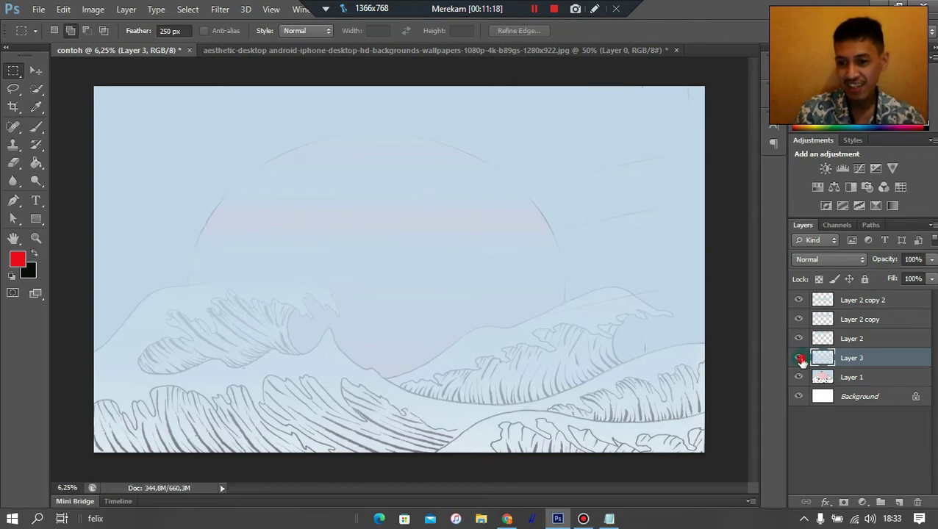
Compare with and without Layer 3 and the Layer 2 bands, leave them hidden, and select Layer 1.
left_click_drag(800, 360, 798, 304)
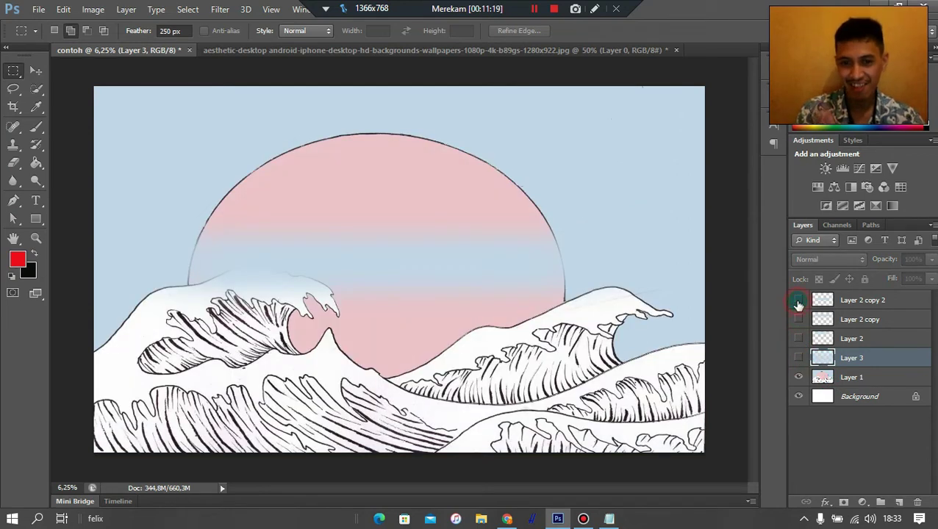
left_click(799, 302)
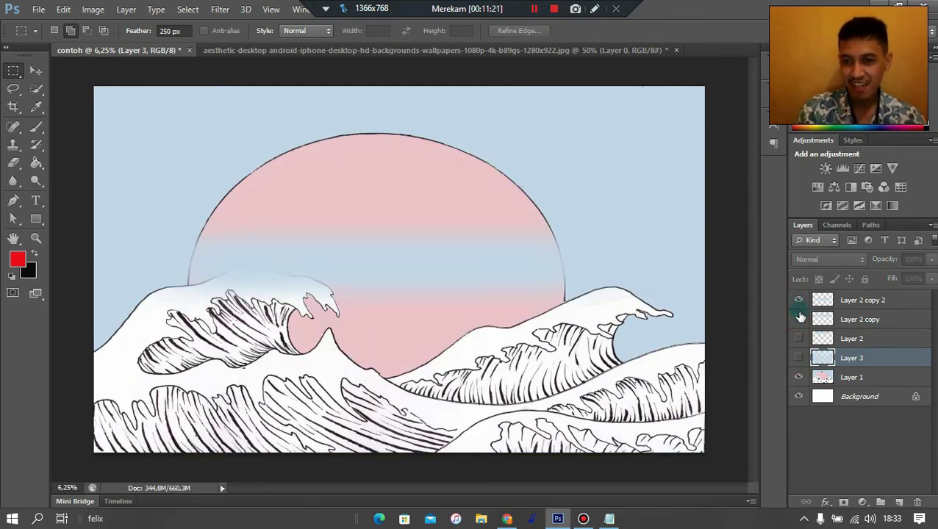
left_click_drag(800, 317, 801, 350)
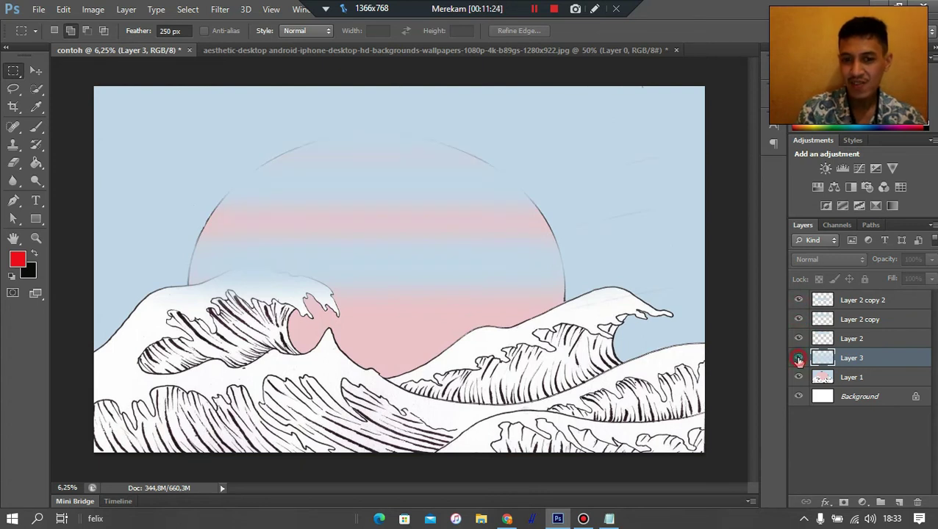
left_click(798, 360)
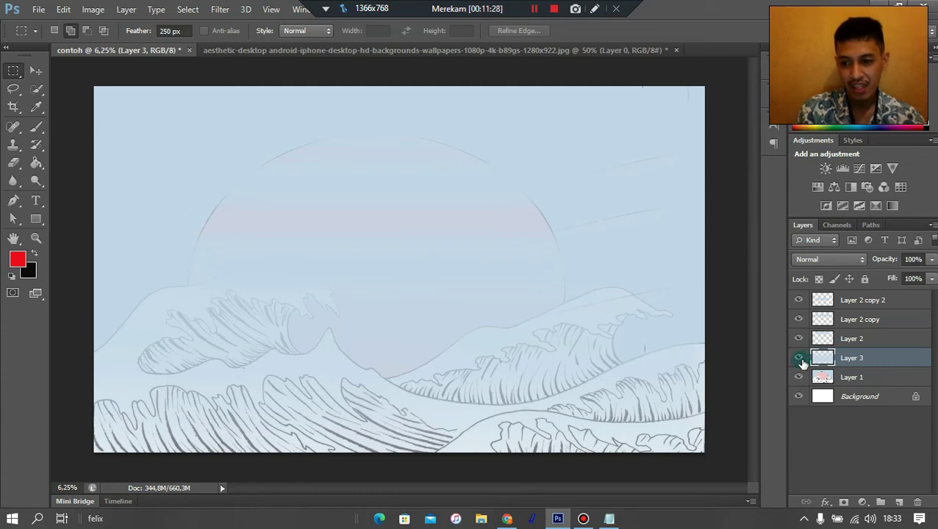
left_click_drag(799, 358, 798, 304)
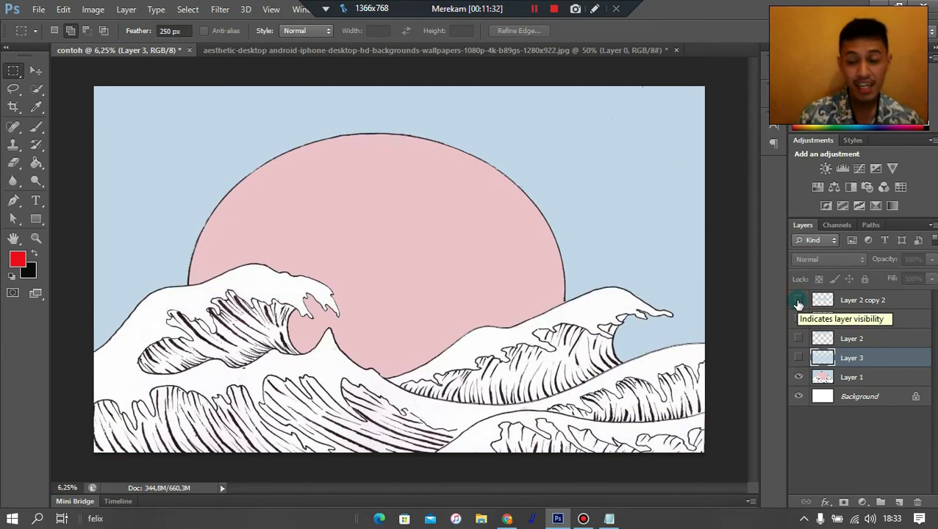
left_click(844, 376)
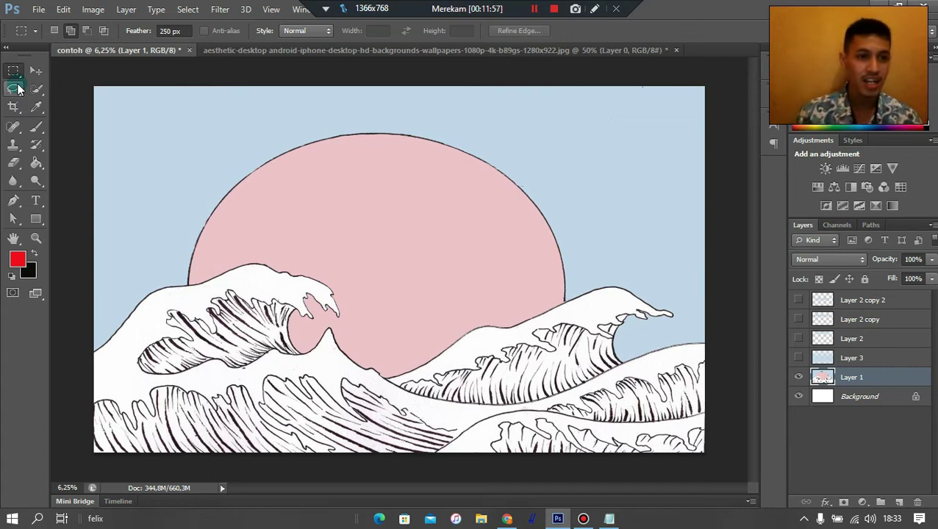
Lasso the top section of the pink sun and copy it onto a new Layer 4.
left_click(15, 88)
mouse_move(202, 295)
left_mouse_down()
mouse_move(189, 273)
mouse_move(346, 143)
mouse_move(498, 161)
mouse_move(555, 235)
mouse_move(571, 296)
mouse_move(544, 304)
mouse_move(237, 272)
mouse_move(198, 280)
left_mouse_up()
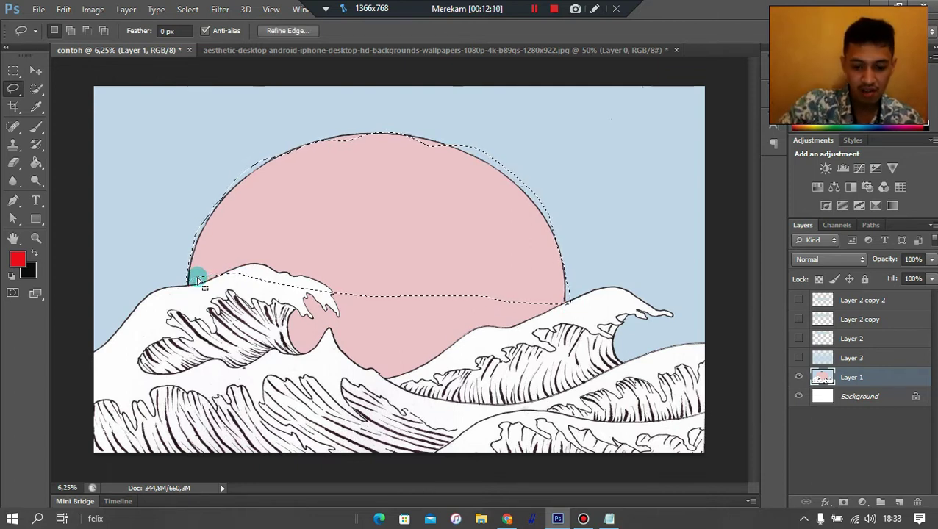
key("ctrl+j")
mouse_move(310, 208)
left_mouse_down()
mouse_move(299, 153)
mouse_move(295, 164)
left_mouse_up()
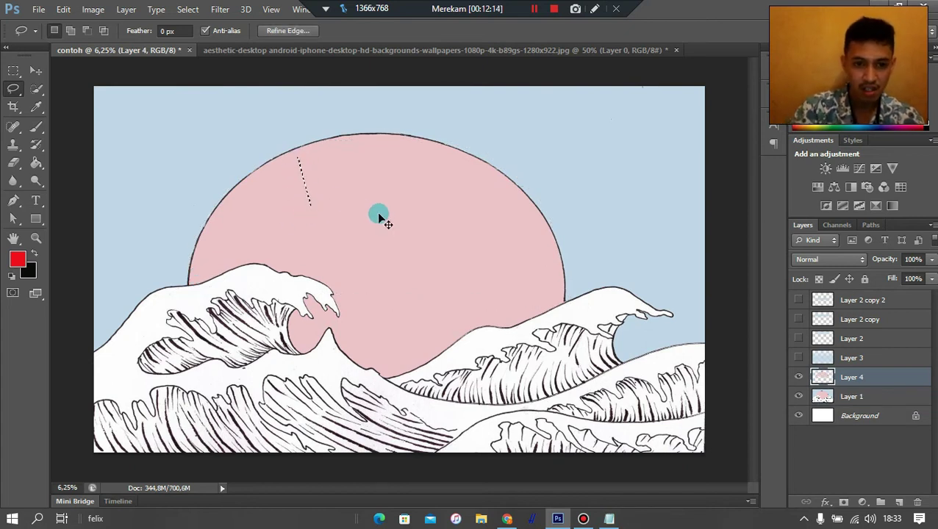
key("ctrl+d")
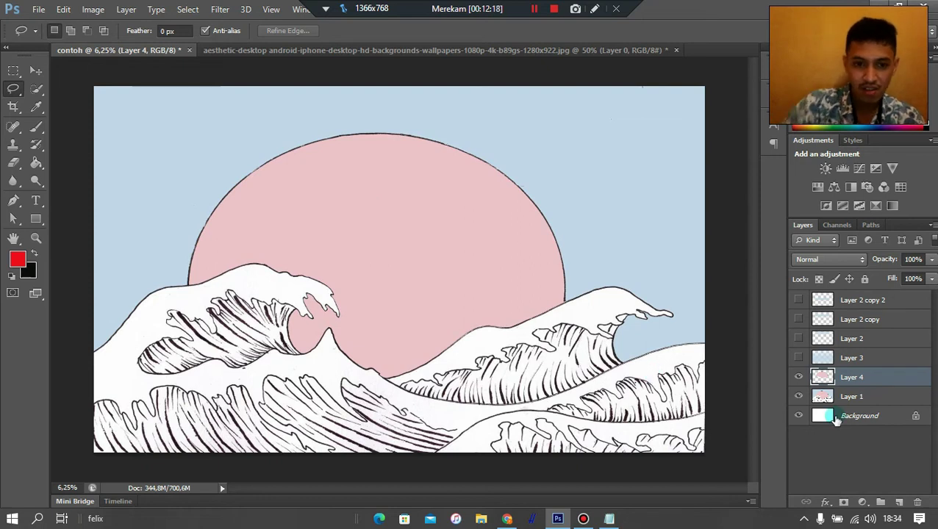
Reposition the sun copy over the sun, undo the last move, and merge it into Layer 1.
key("ctrl+t")
mouse_move(465, 262)
left_mouse_down()
mouse_move(437, 190)
mouse_move(426, 252)
left_mouse_up()
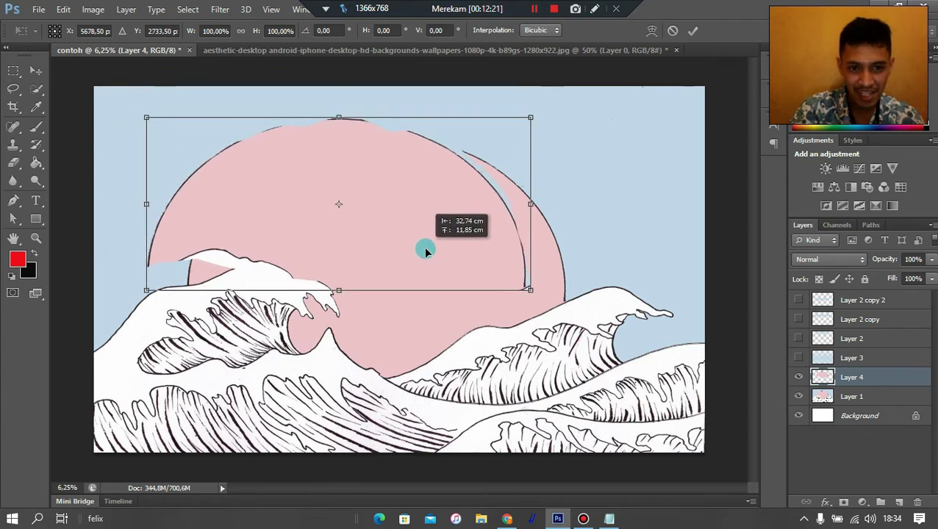
left_click_drag(425, 251, 461, 269)
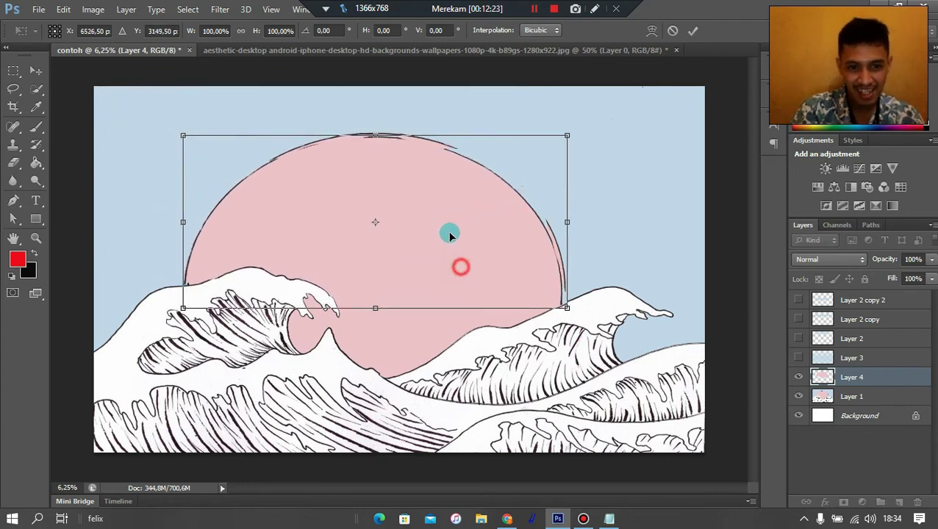
left_click_drag(450, 233, 445, 192)
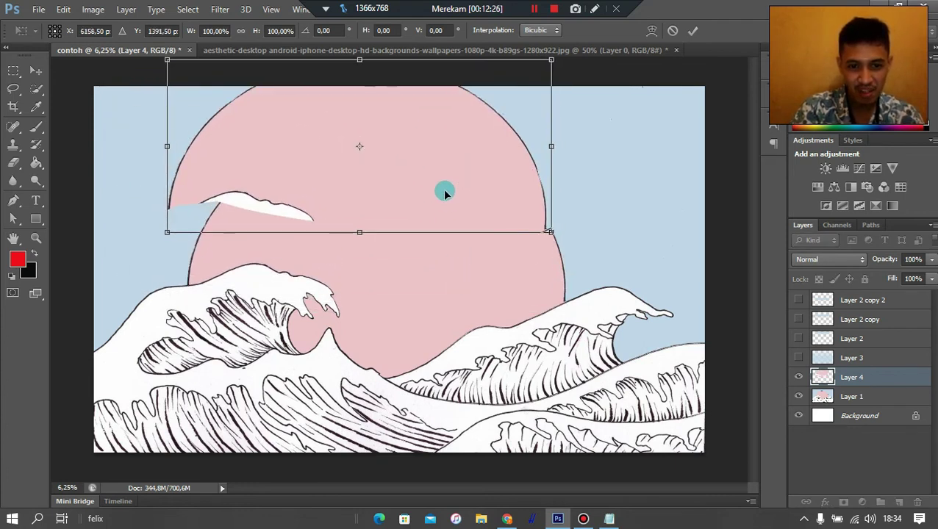
key("ctrl+z")
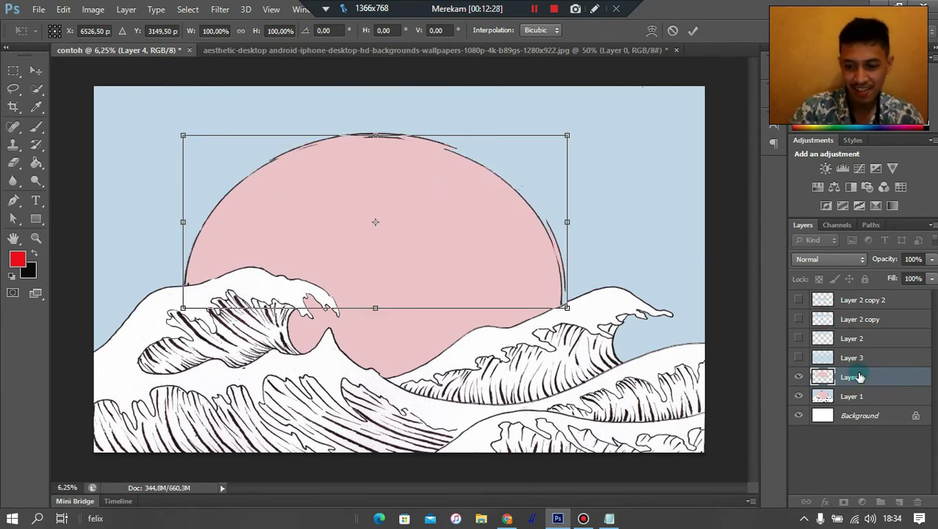
key("l")
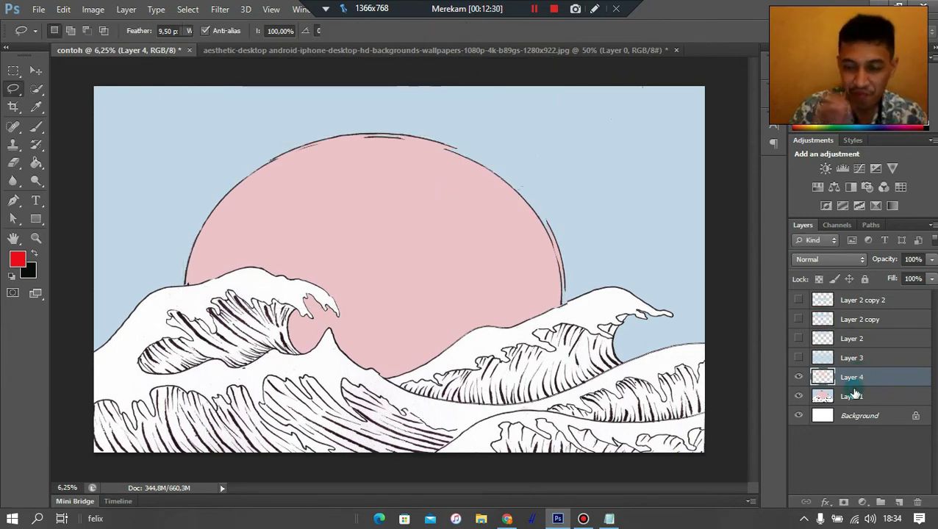
key("ctrl+e")
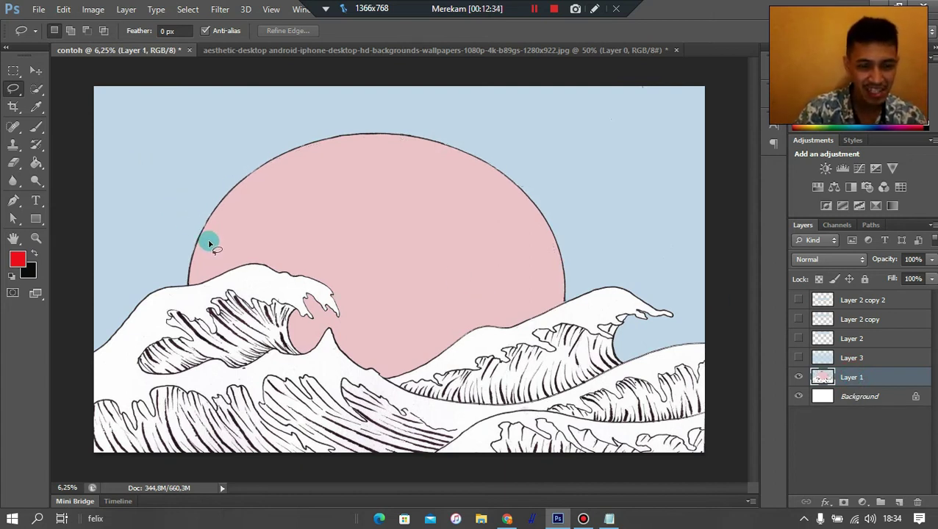
left_click_drag(108, 101, 197, 128)
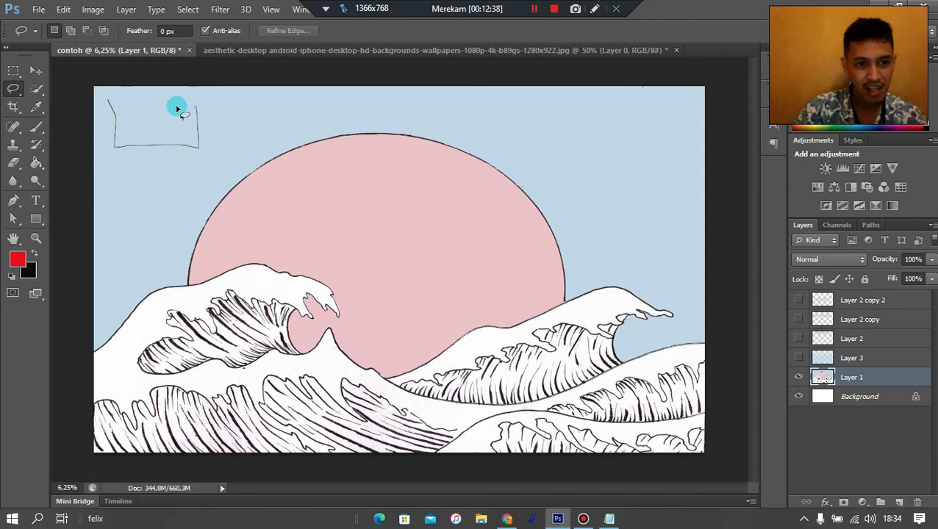
left_click_drag(197, 129, 107, 108)
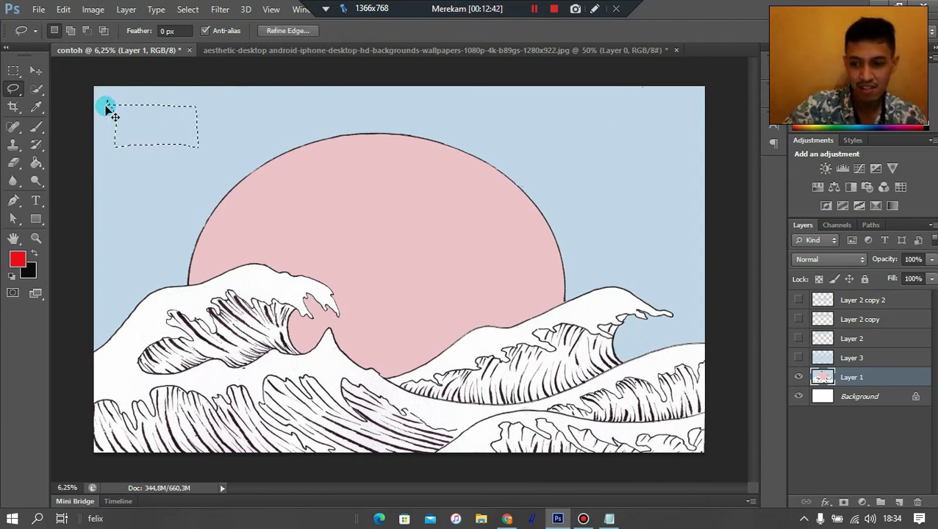
key("ctrl+j")
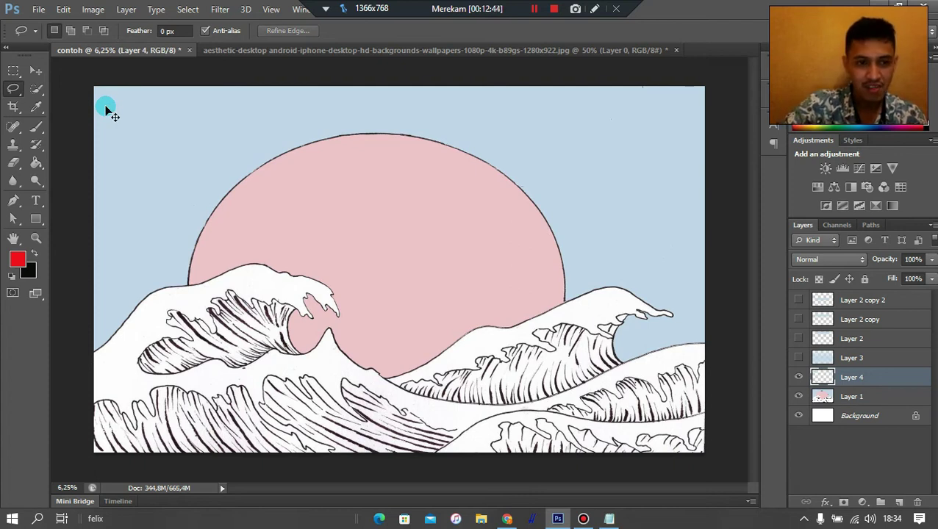
key("ctrl+t")
mouse_move(199, 123)
left_mouse_down()
mouse_move(557, 180)
mouse_move(703, 187)
left_mouse_up()
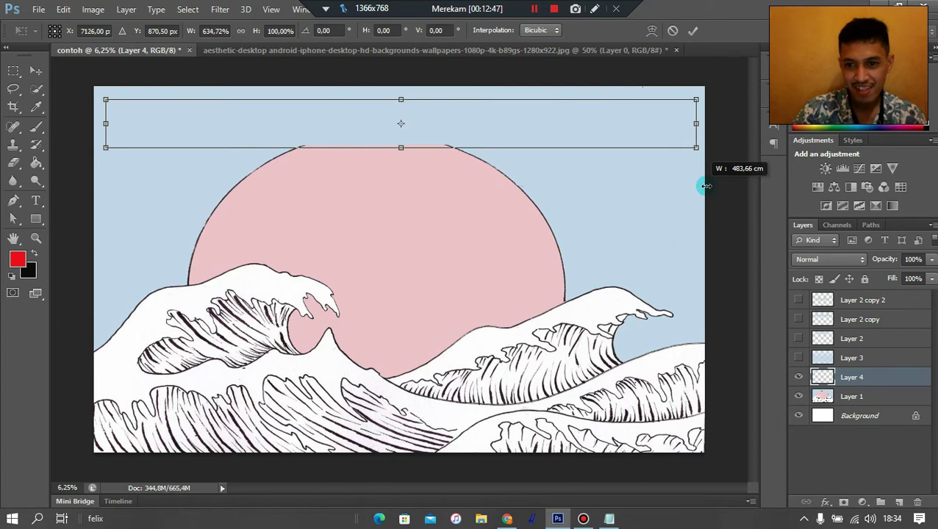
left_click_drag(407, 99, 405, 86)
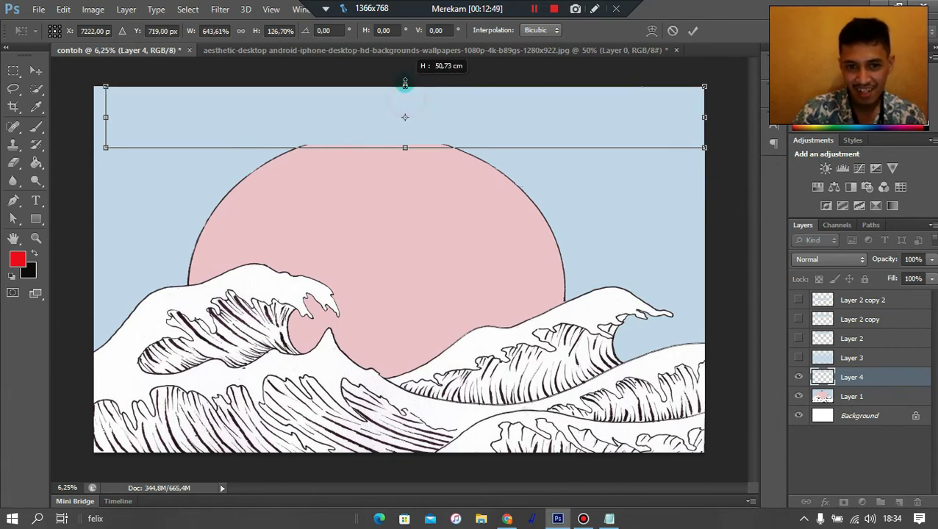
left_click_drag(406, 147, 414, 264)
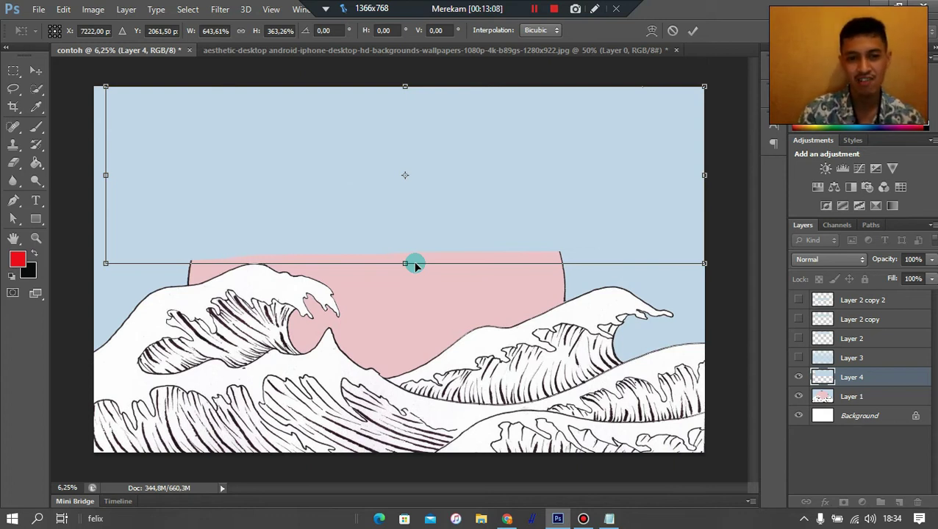
left_click(414, 263)
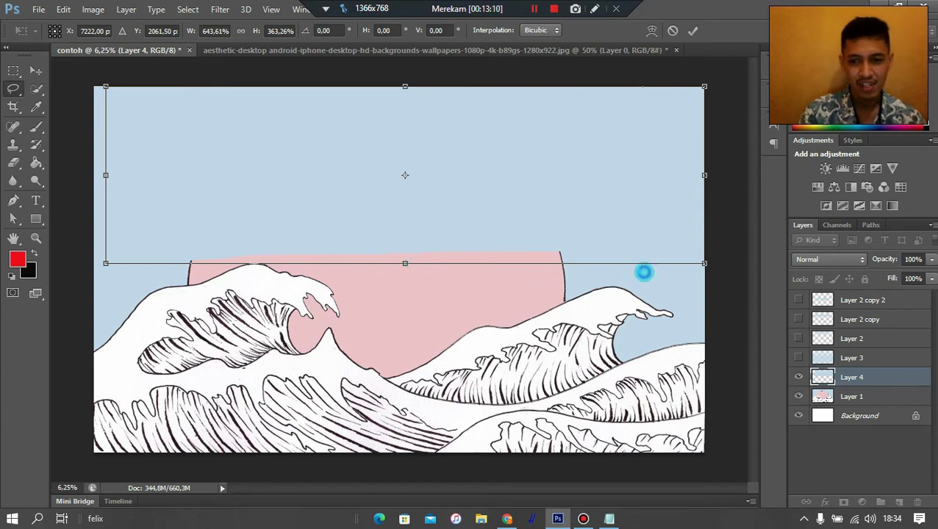
key("Return")
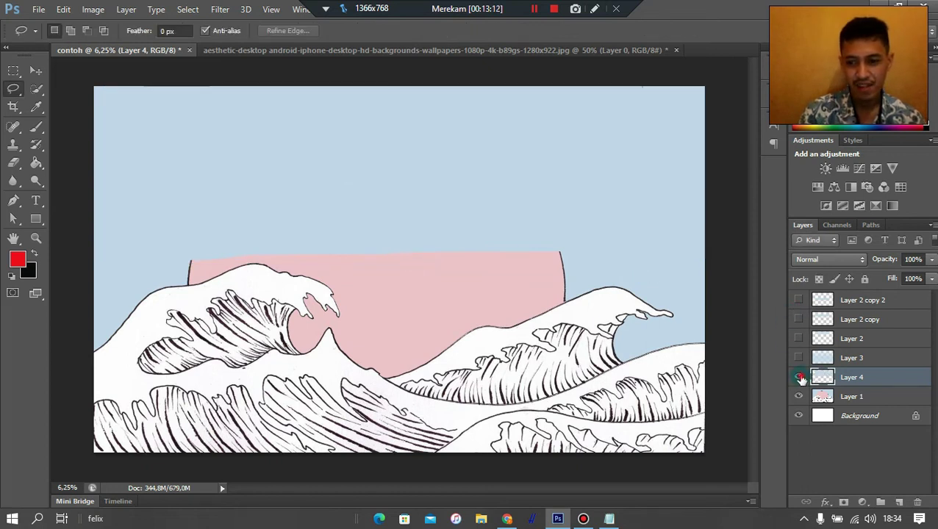
left_click(799, 377)
left_click(800, 377)
left_click(800, 377)
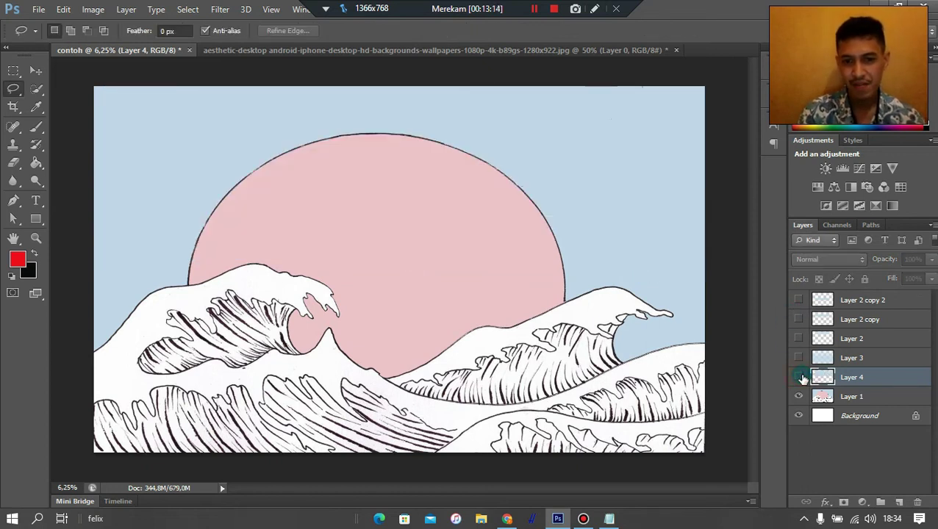
left_click(800, 377)
left_click(799, 378)
left_click(800, 377)
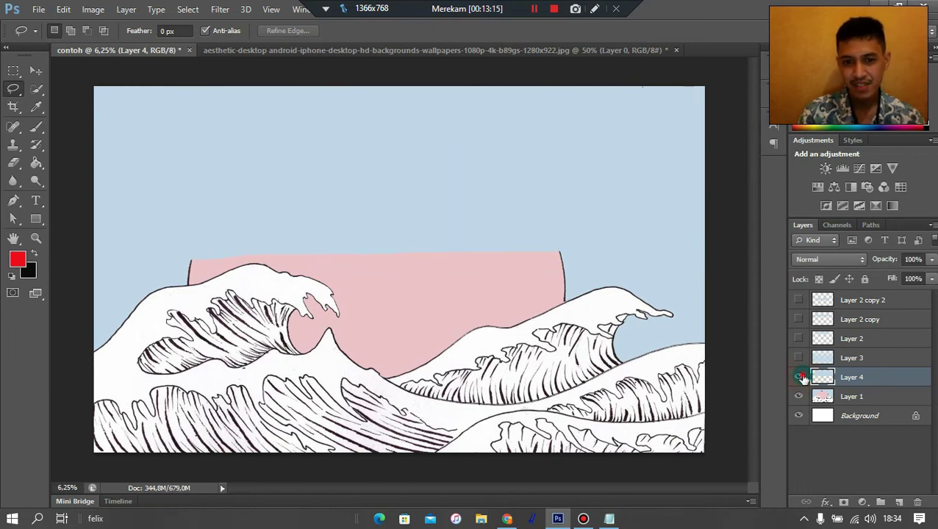
left_click(800, 377)
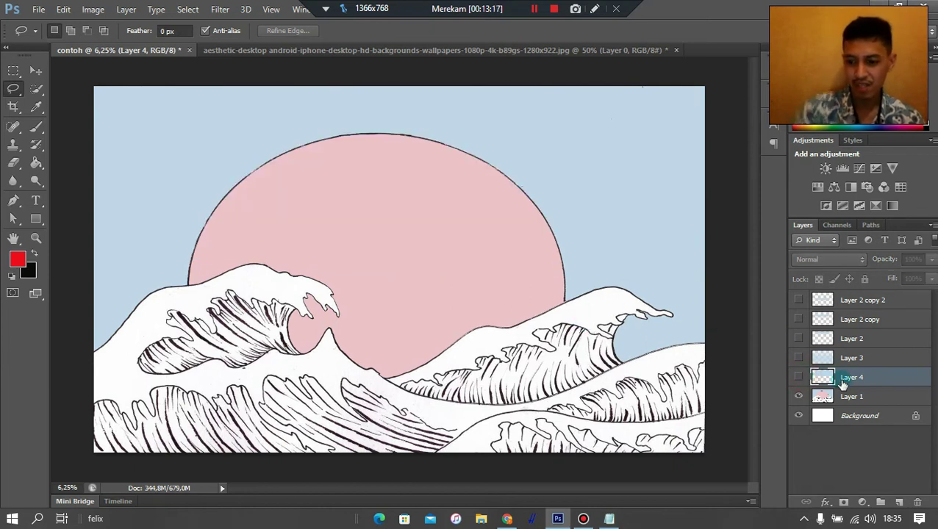
key("Delete")
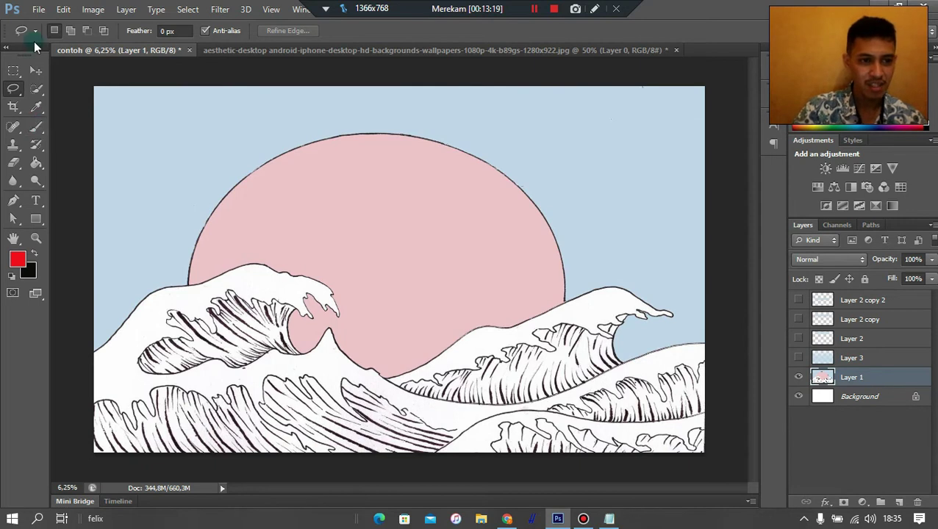
Lasso a scalloped piece of the sun's top-right edge, move it off and back, then deselect.
left_click(36, 70)
left_click(10, 90)
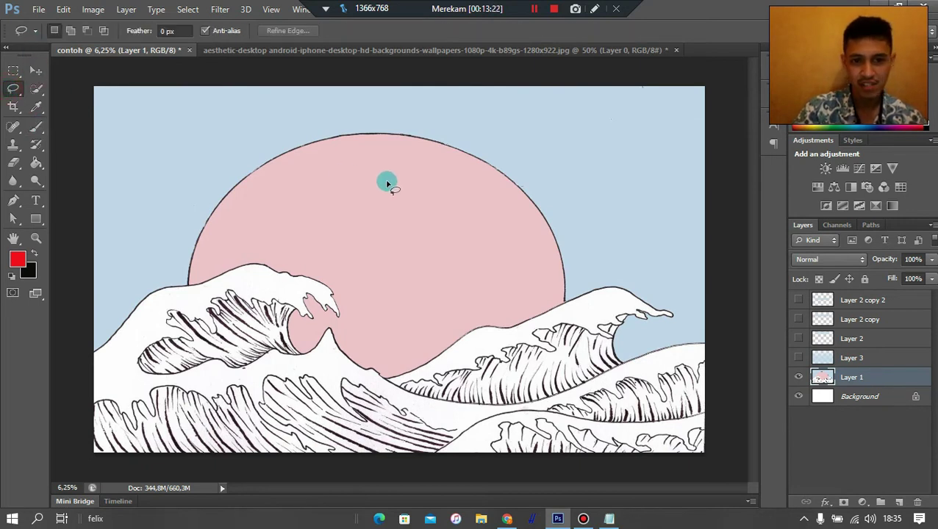
mouse_move(441, 149)
left_mouse_down()
mouse_move(514, 215)
mouse_move(454, 148)
left_mouse_up()
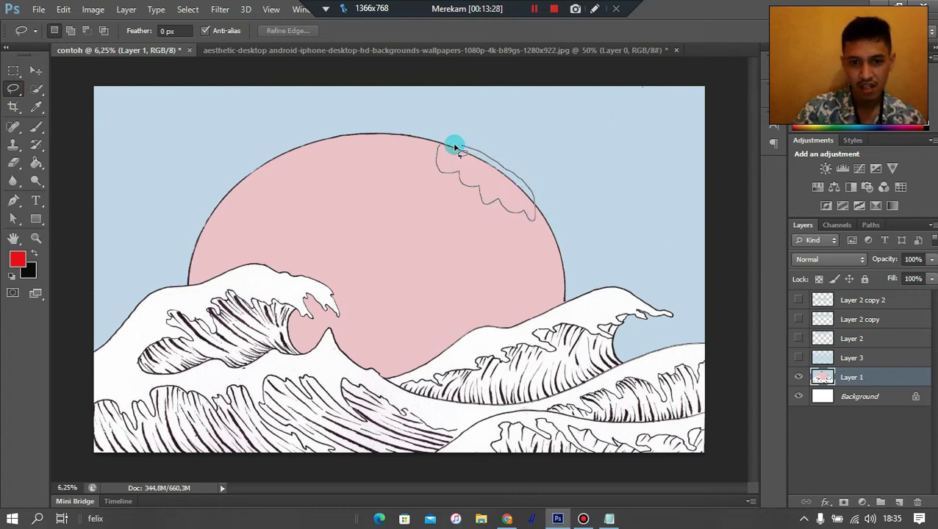
left_click_drag(439, 147, 439, 147)
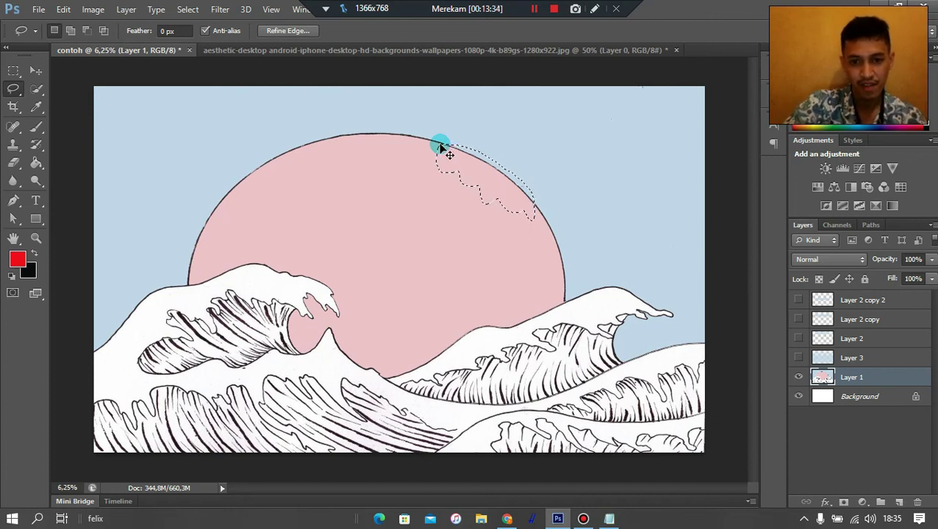
key("ctrl+t")
left_click_drag(460, 166, 549, 135)
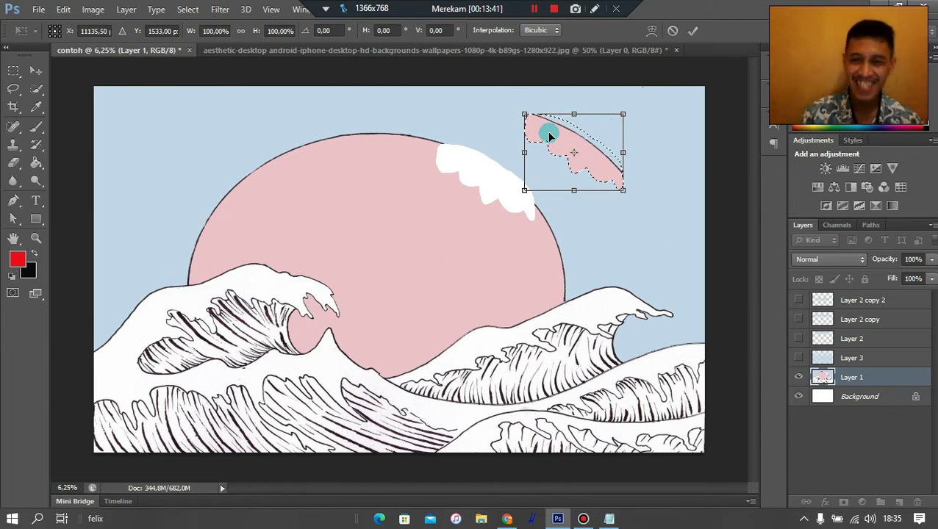
left_click_drag(548, 134, 461, 167)
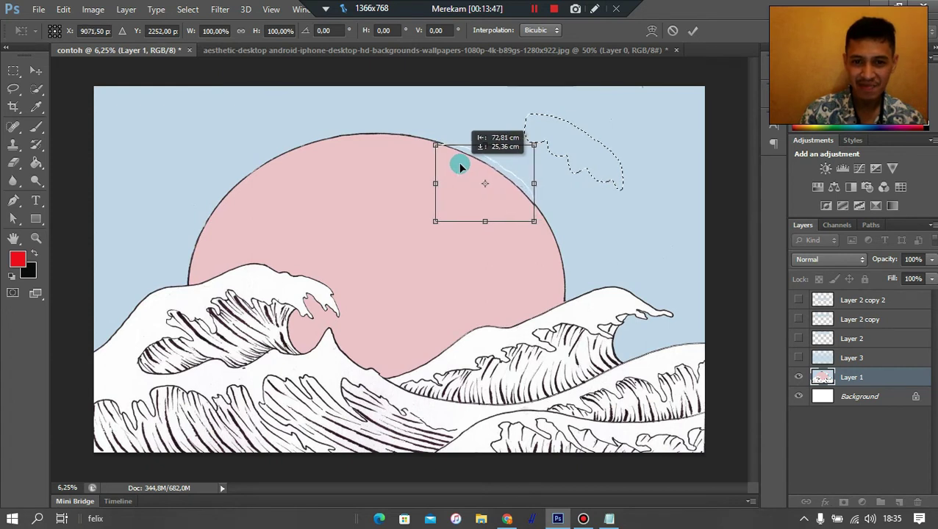
left_click_drag(461, 168, 460, 167)
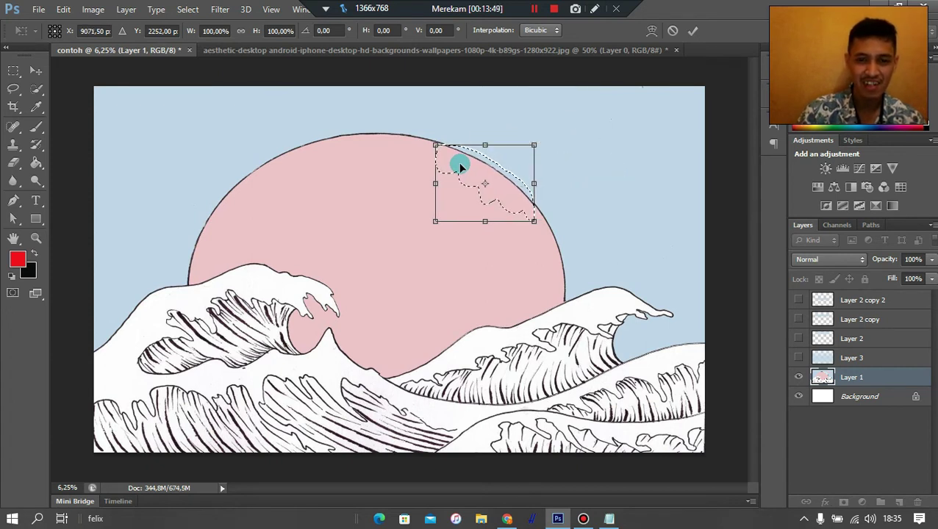
key("l")
key("Return")
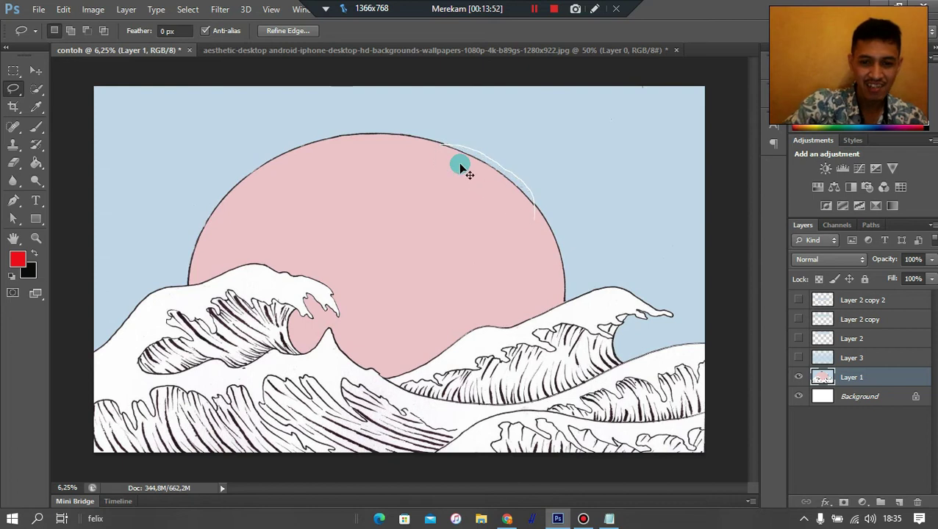
key("ctrl+d")
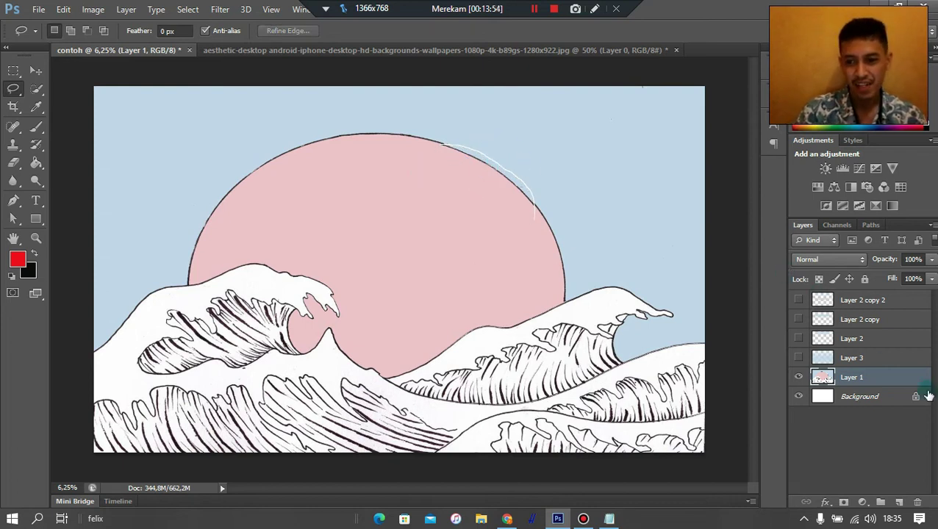
Roll the History panel back through Lasso to the Delete Layer state.
left_click(886, 381)
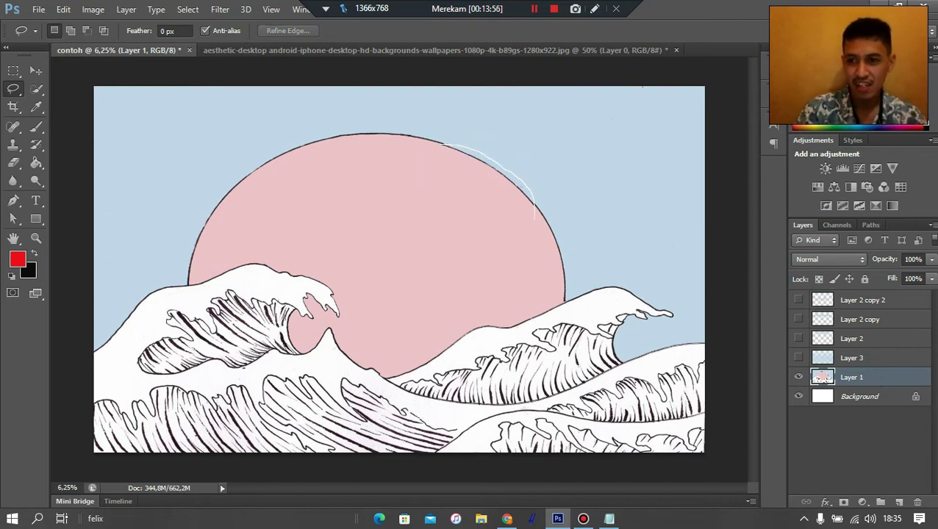
left_click(774, 126)
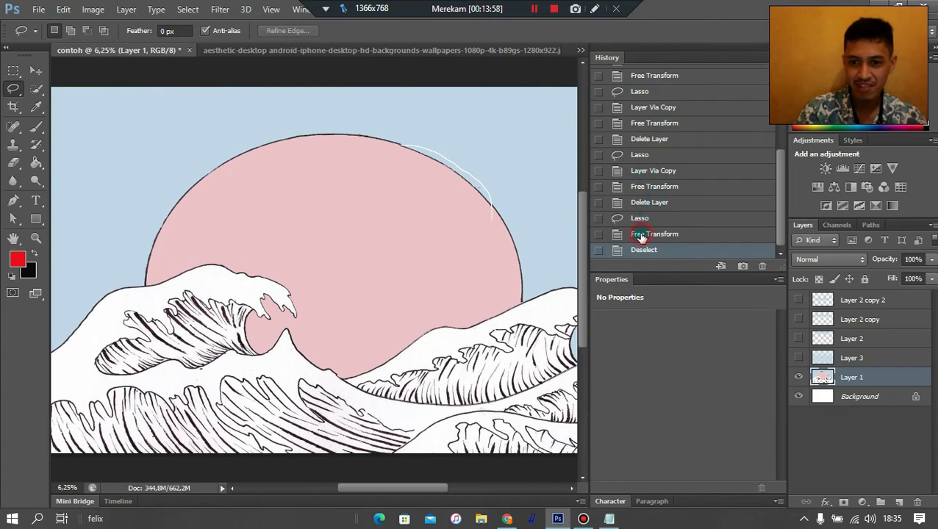
left_click(641, 234)
left_click(639, 218)
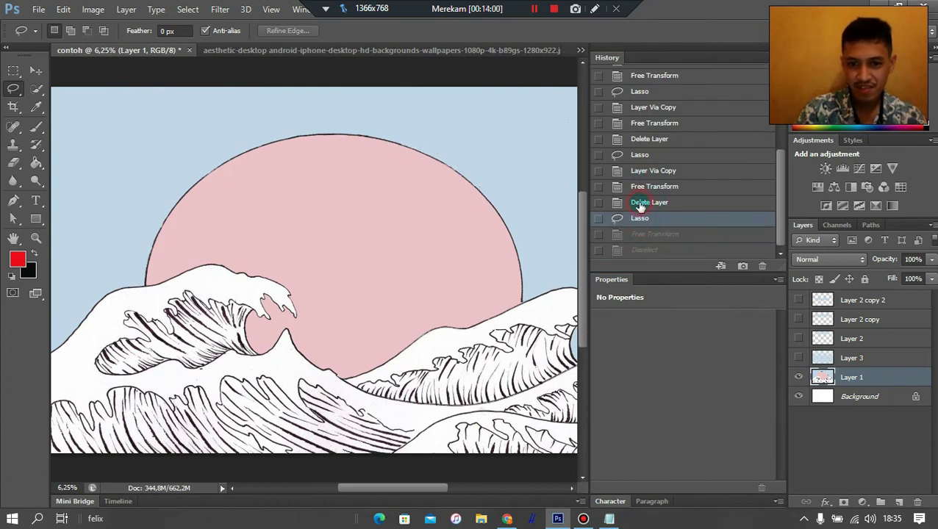
left_click(639, 208)
left_click(764, 50)
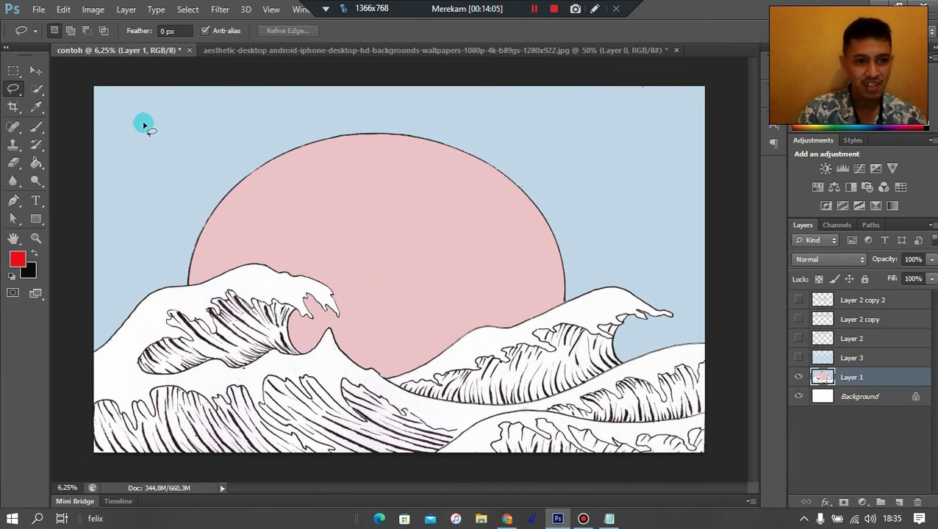
left_click_drag(131, 116, 145, 119)
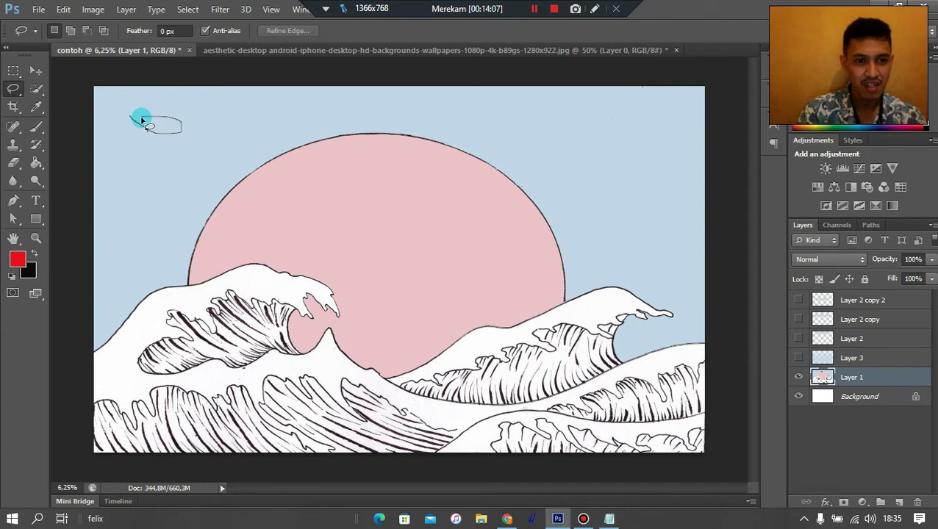
mouse_move(143, 121)
left_mouse_down()
mouse_move(130, 161)
mouse_move(130, 133)
left_mouse_up()
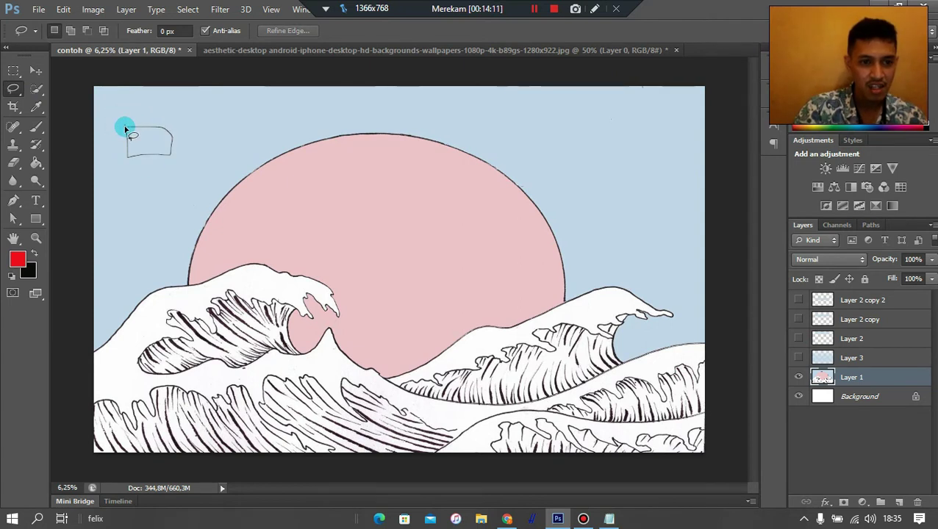
key("ctrl+j")
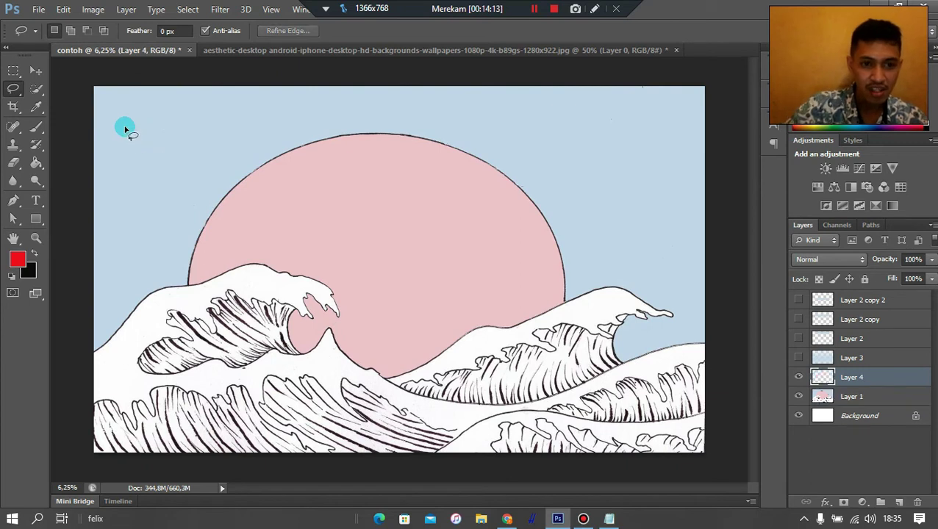
key("ctrl+t")
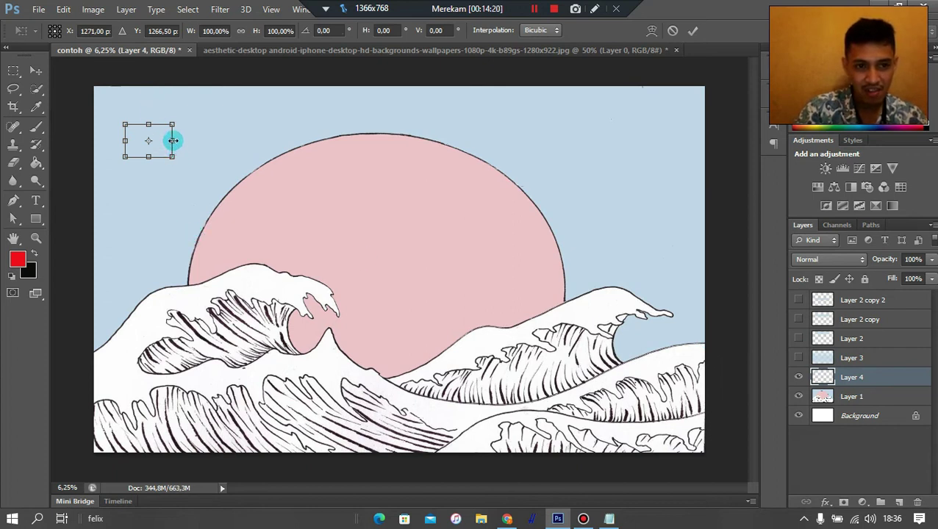
left_click_drag(173, 140, 463, 143)
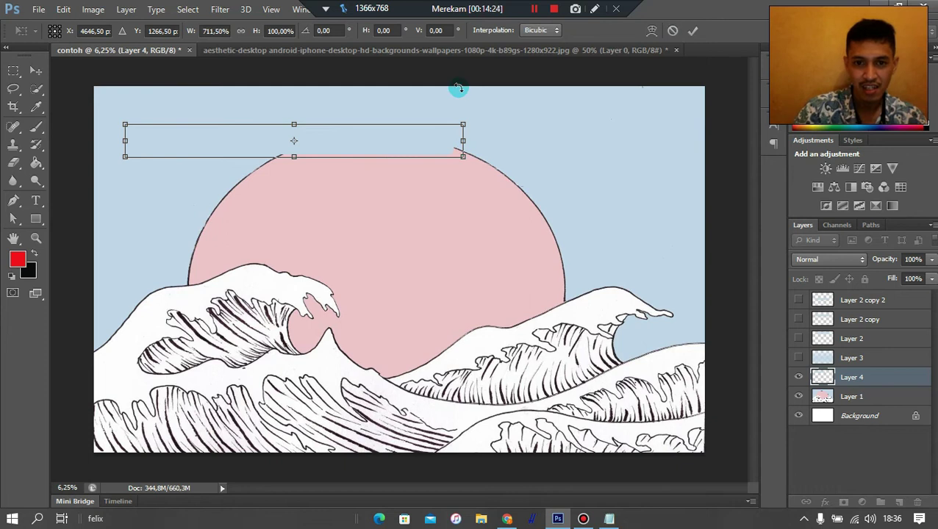
left_click(692, 31)
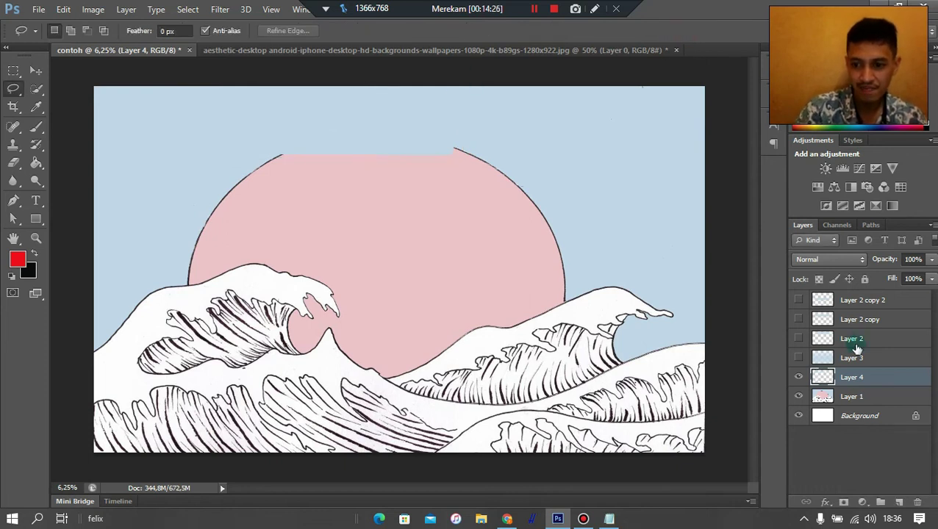
key("ctrl+e")
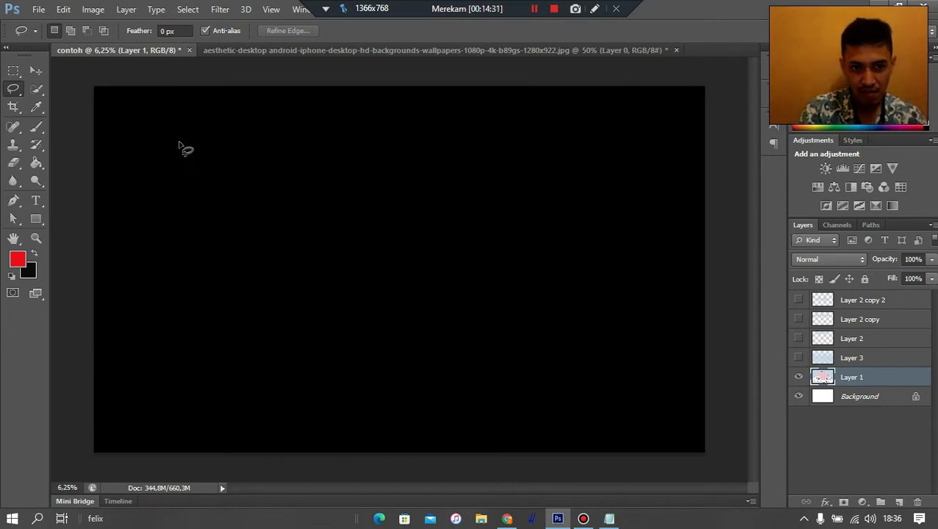
Copy a small top-left sky patch to Layer 4 and stretch it wide over the sun.
left_click_drag(135, 125, 131, 127)
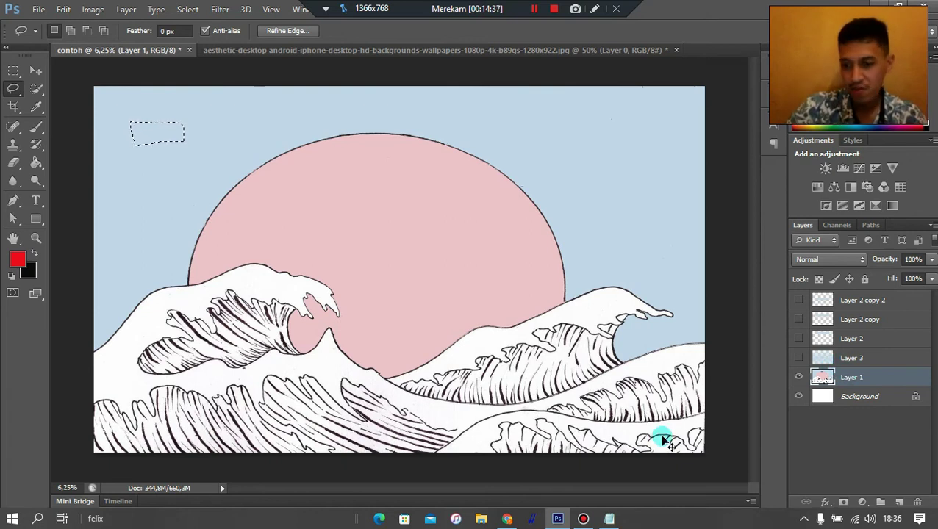
key("ctrl+j")
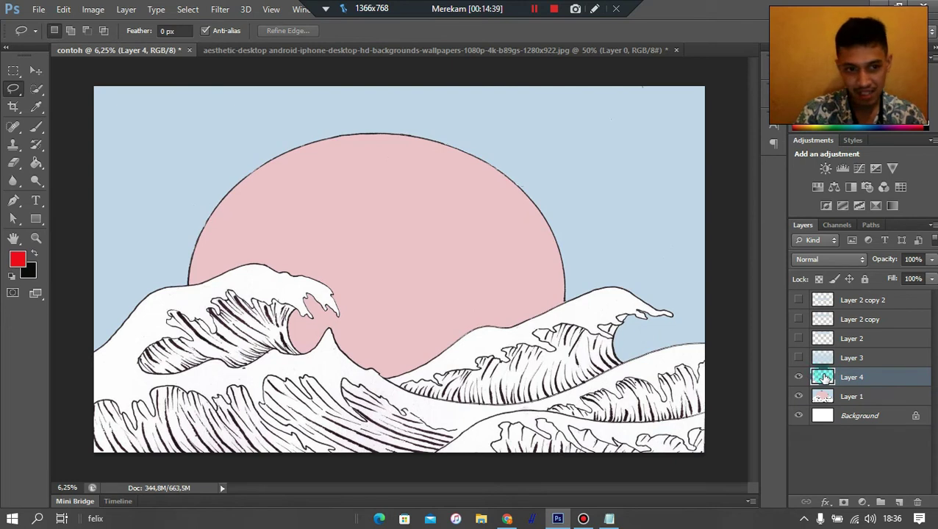
key("ctrl+t")
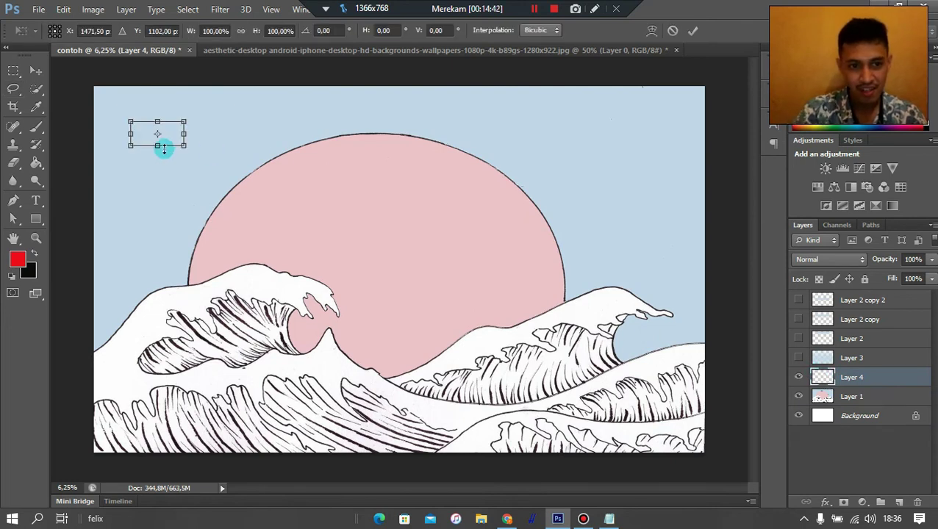
left_click_drag(184, 133, 647, 133)
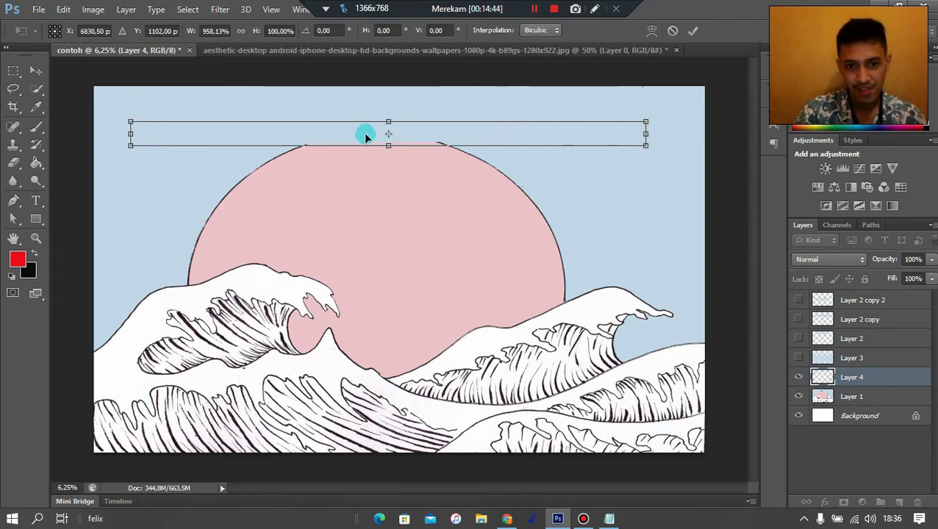
left_click_drag(388, 145, 384, 214)
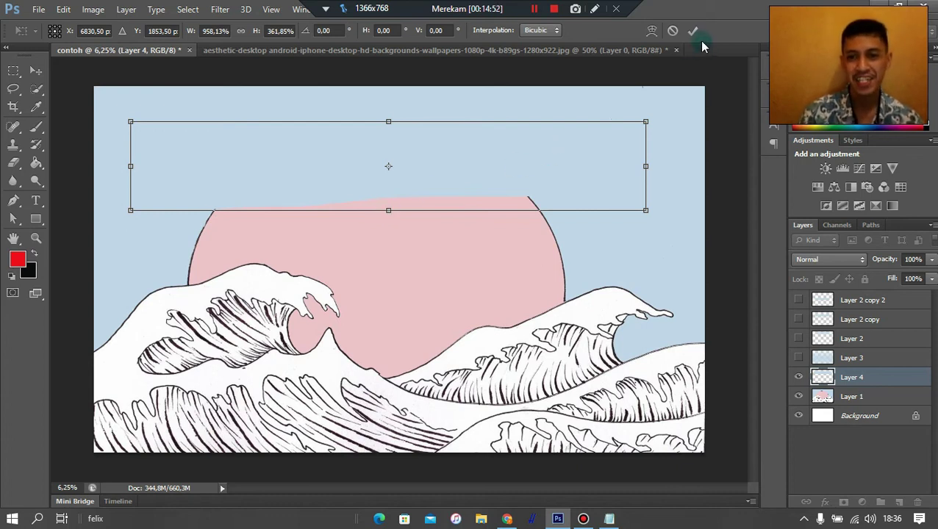
Shorten the sky patch so more sun shows, apply the transform, and hide Layer 4.
left_click(500, 122)
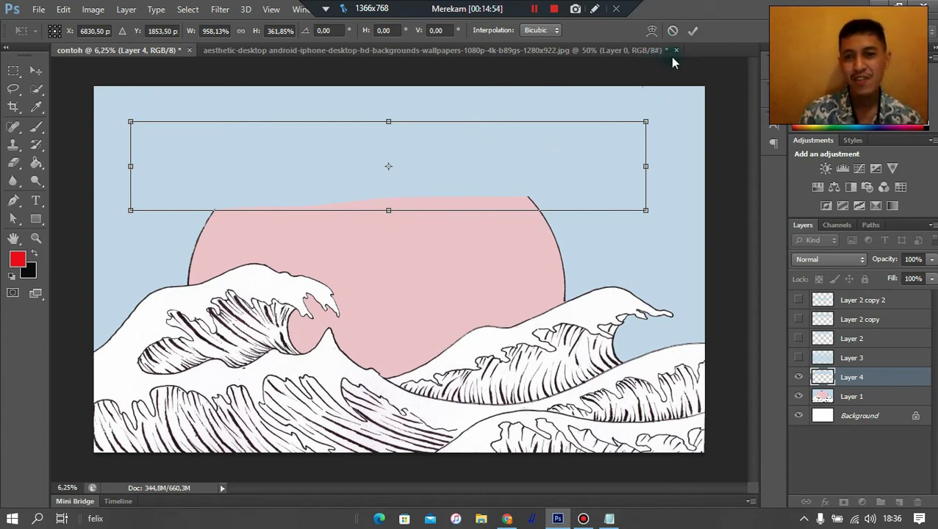
left_click(372, 165)
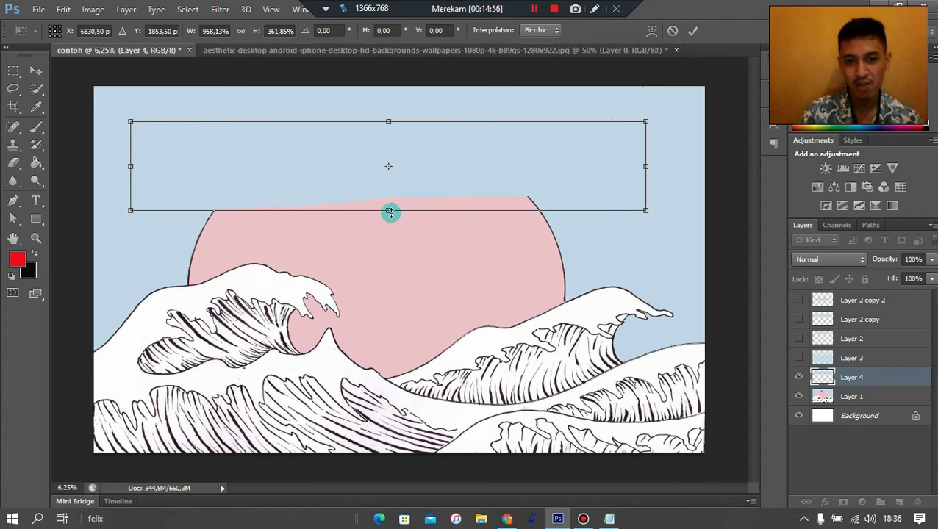
mouse_move(388, 210)
left_mouse_down()
mouse_move(390, 162)
mouse_move(389, 270)
left_mouse_up()
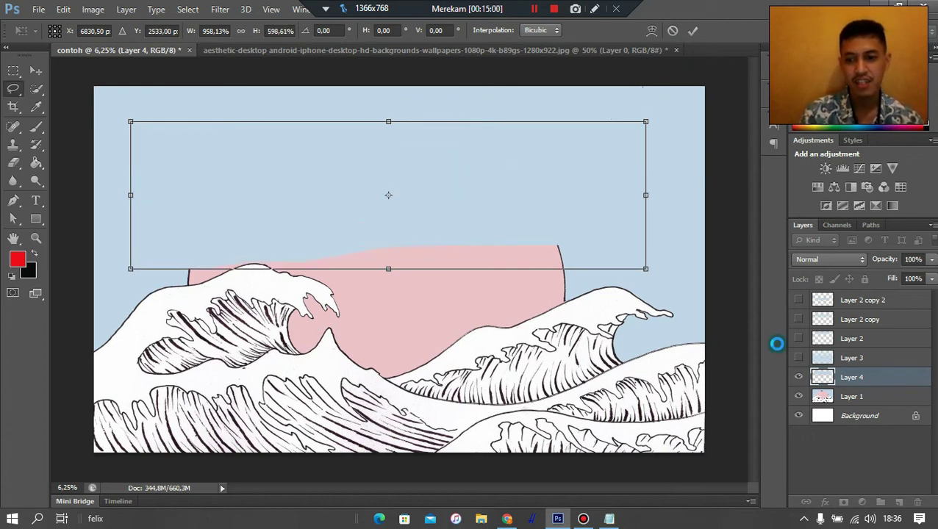
key("Return")
left_click(838, 397)
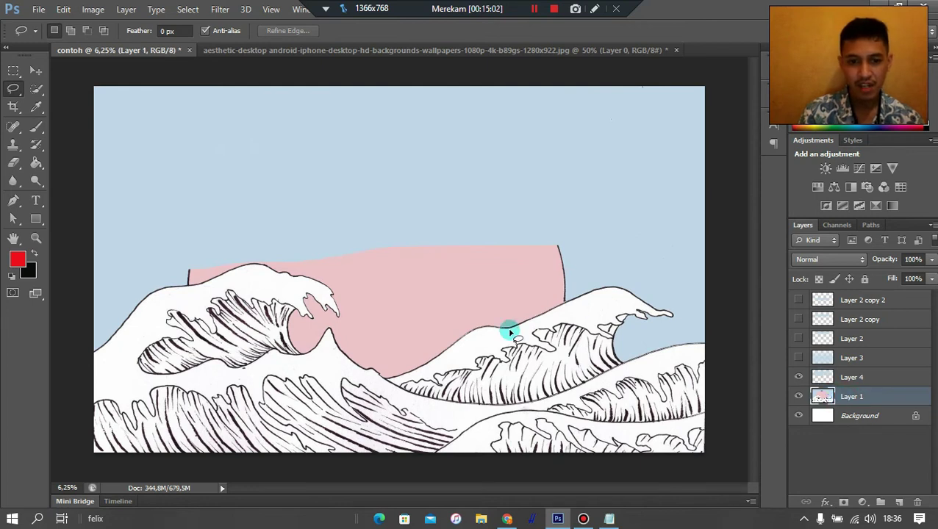
left_click(799, 379)
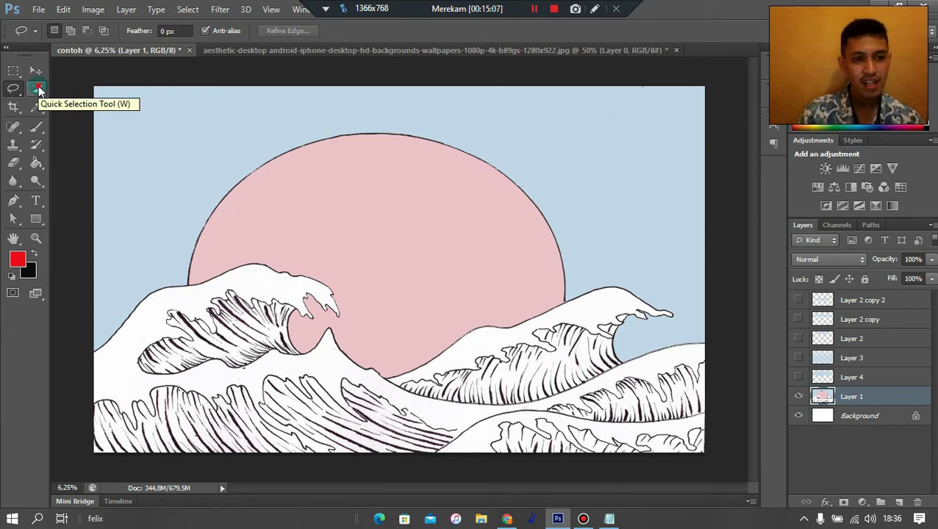
Switch to the Quick Selection Tool and enlarge its brush size to 464 px.
left_click(39, 88)
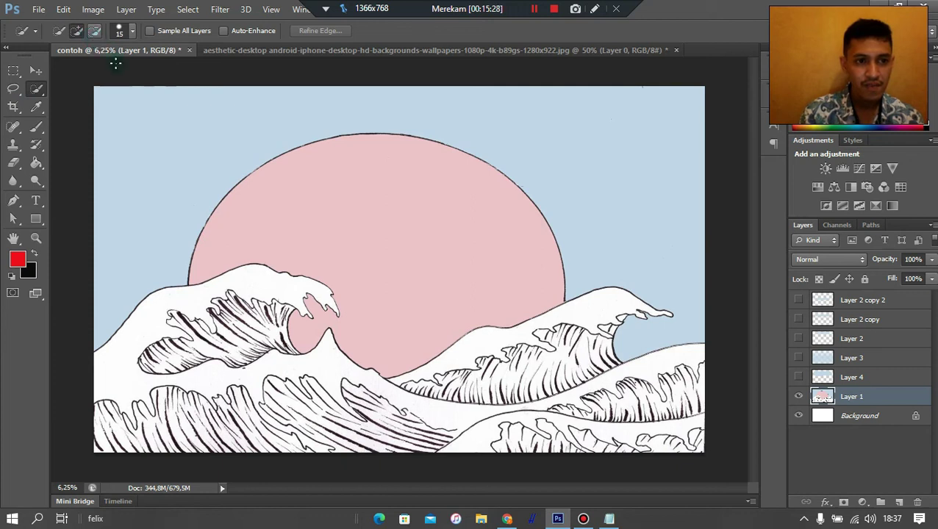
left_click_drag(250, 259, 215, 193)
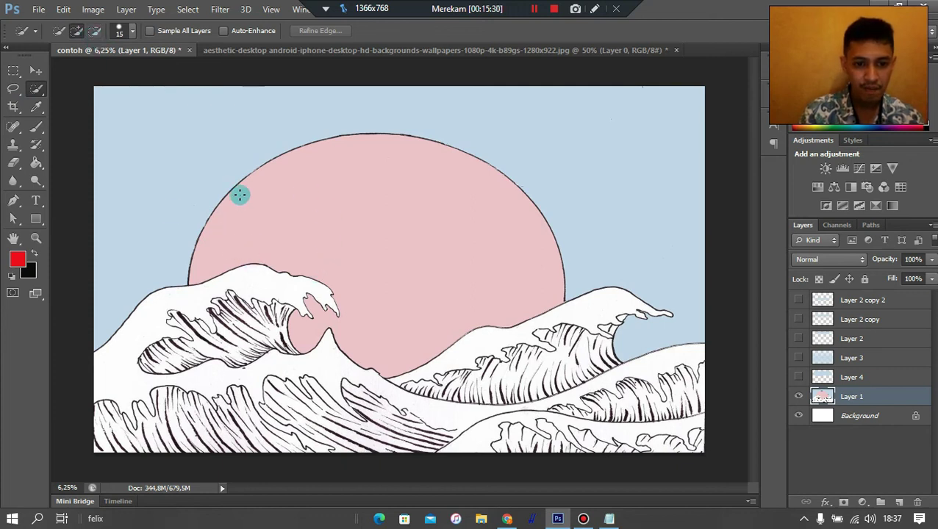
left_click(136, 33)
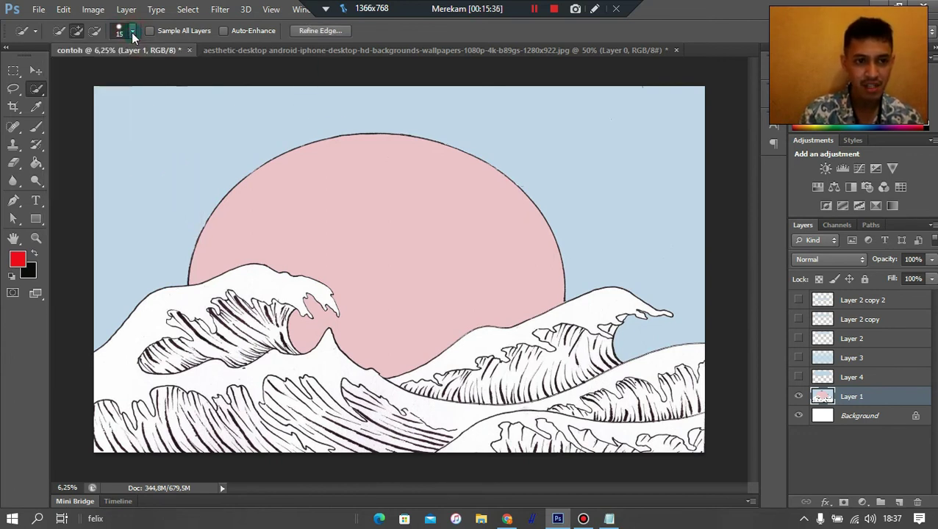
left_click(132, 33)
left_click_drag(66, 71, 117, 71)
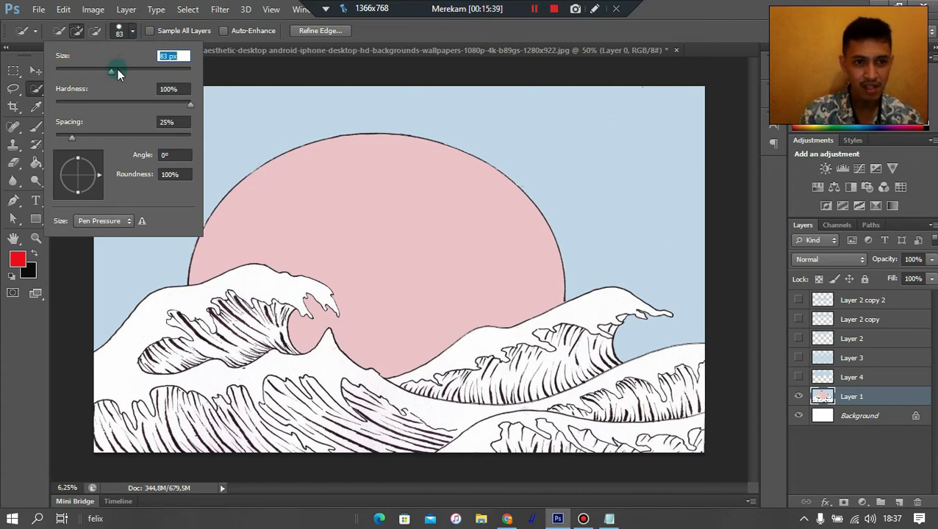
left_click_drag(188, 89, 183, 81)
left_click_drag(132, 71, 178, 78)
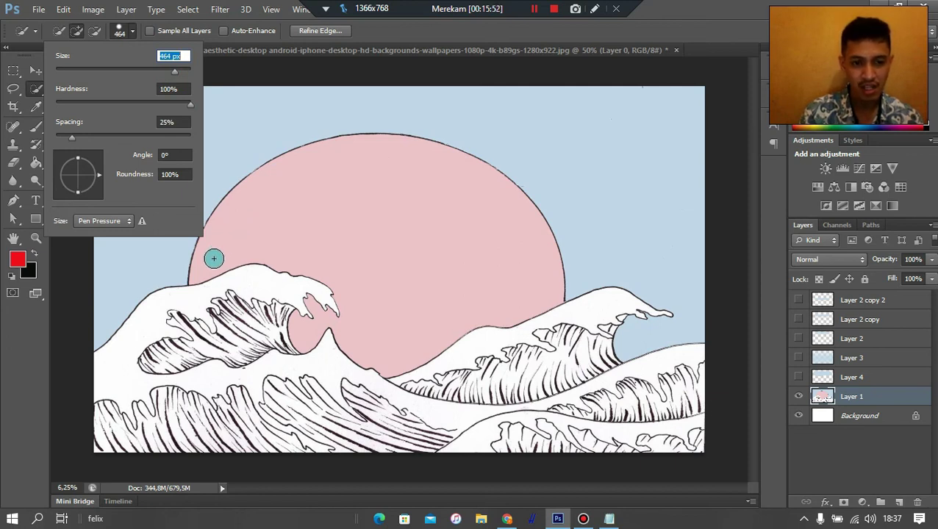
left_click(361, 227)
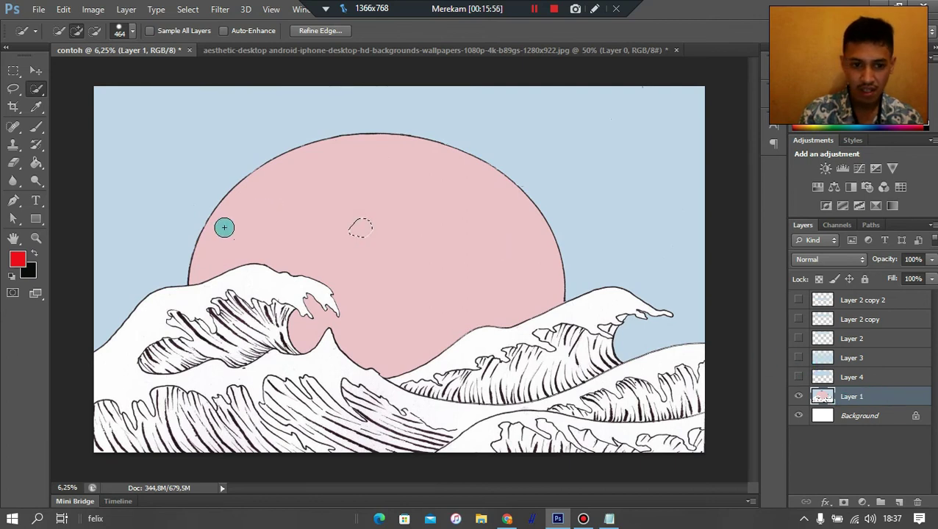
Paint a quick selection over the whole pink sun and copy it onto Layer 5 with Ctrl+J.
mouse_move(198, 271)
left_mouse_down()
mouse_move(252, 201)
mouse_move(341, 177)
mouse_move(415, 194)
mouse_move(482, 228)
mouse_move(520, 296)
left_mouse_up()
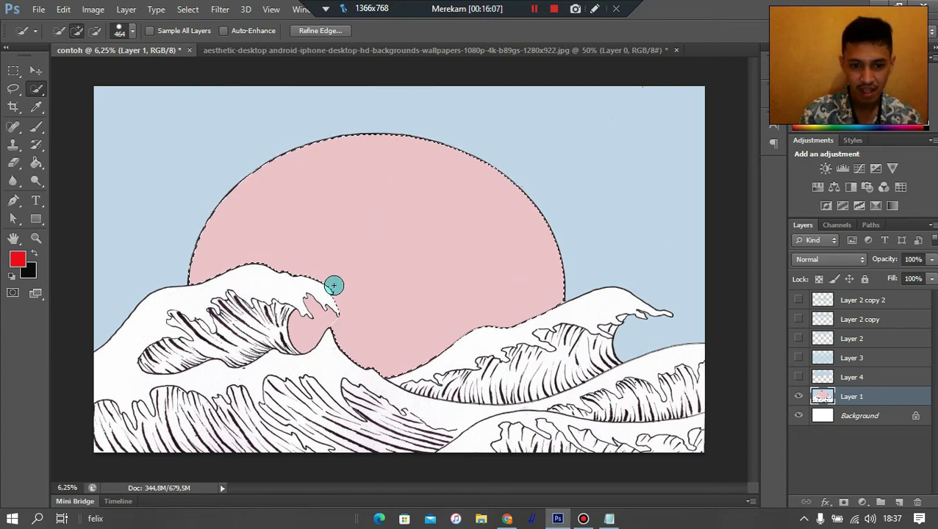
mouse_move(335, 285)
left_mouse_down()
mouse_move(329, 320)
mouse_move(340, 319)
mouse_move(320, 320)
mouse_move(331, 314)
left_mouse_up()
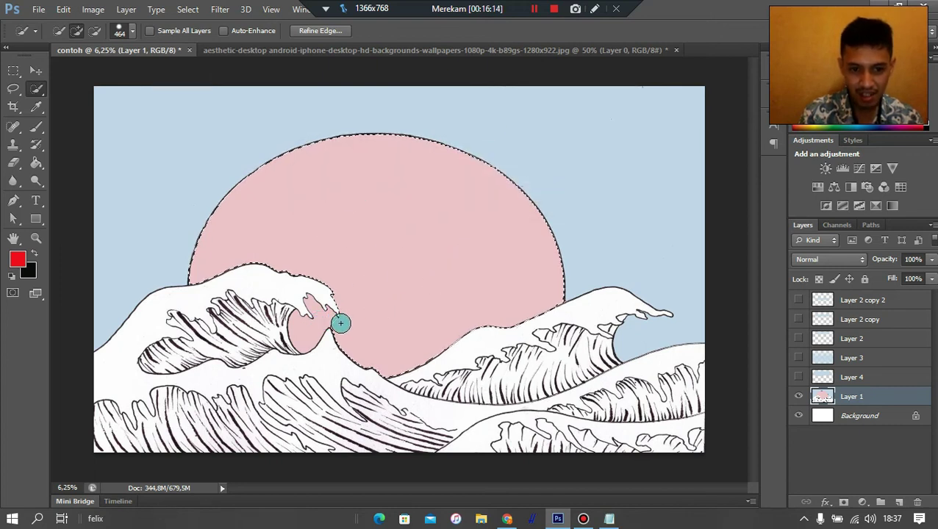
left_click_drag(340, 324, 323, 324)
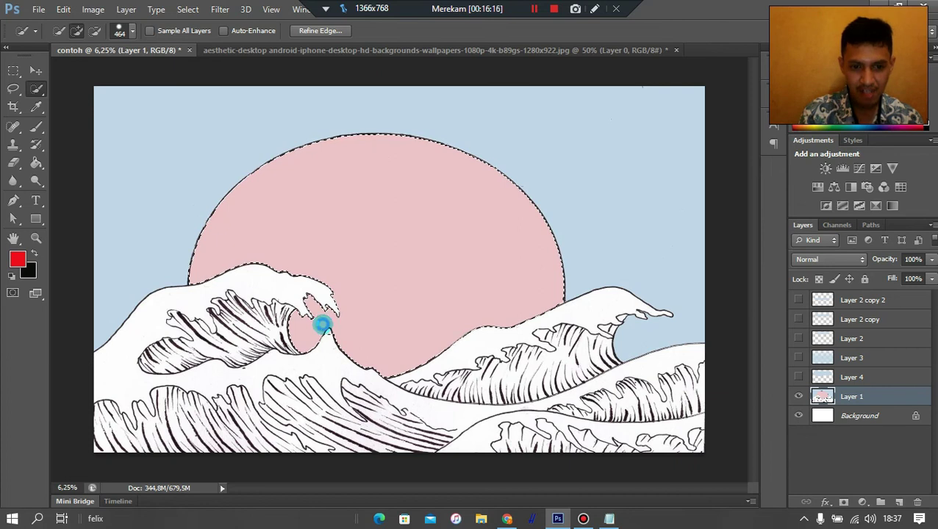
left_click_drag(209, 240, 195, 272)
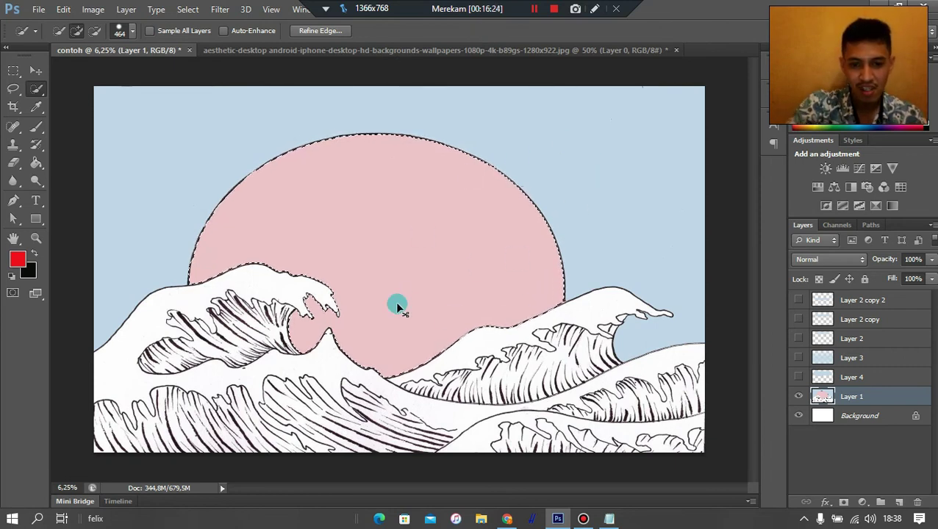
key("ctrl+j")
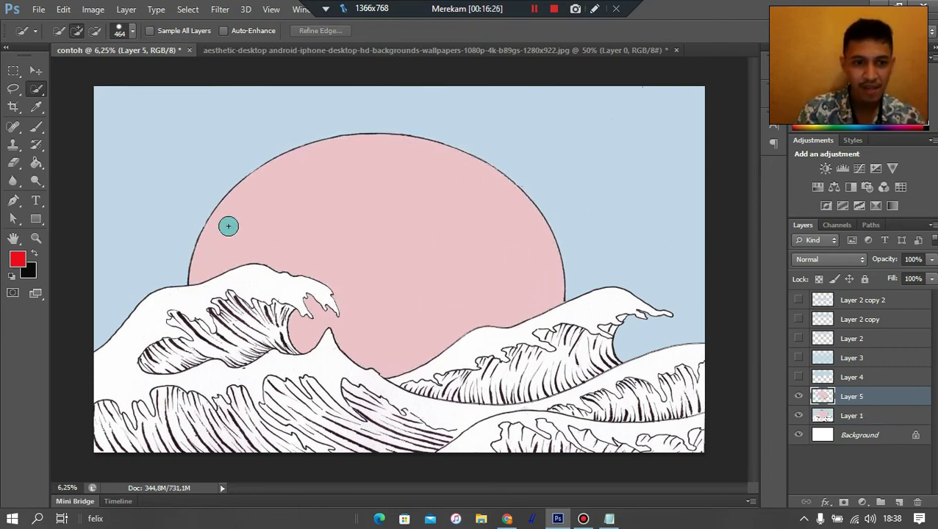
Test-move the sun on Layer 5 and toggle Layer 1's visibility to compare them.
left_click(35, 71)
mouse_move(397, 194)
left_mouse_down()
mouse_move(398, 161)
mouse_move(464, 184)
mouse_move(259, 236)
mouse_move(452, 254)
mouse_move(413, 244)
mouse_move(393, 252)
mouse_move(395, 261)
left_mouse_up()
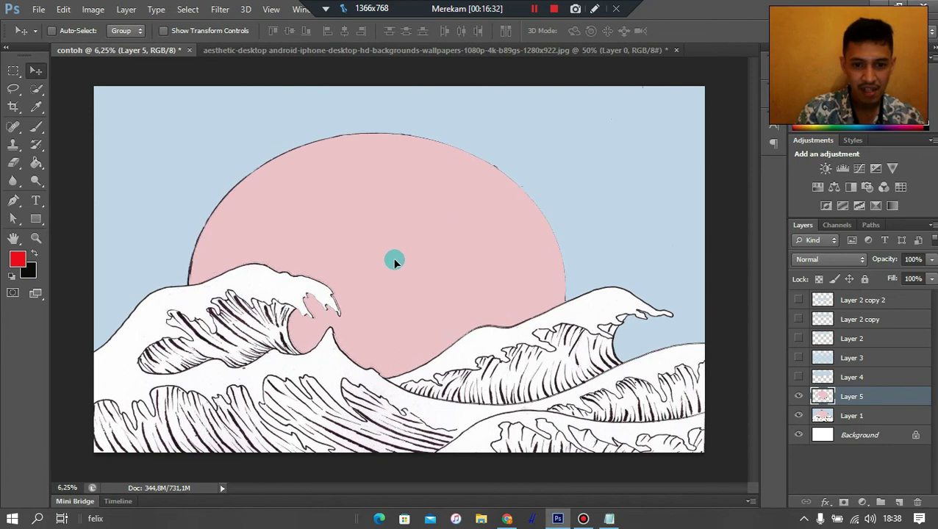
left_click(799, 416)
left_click(800, 416)
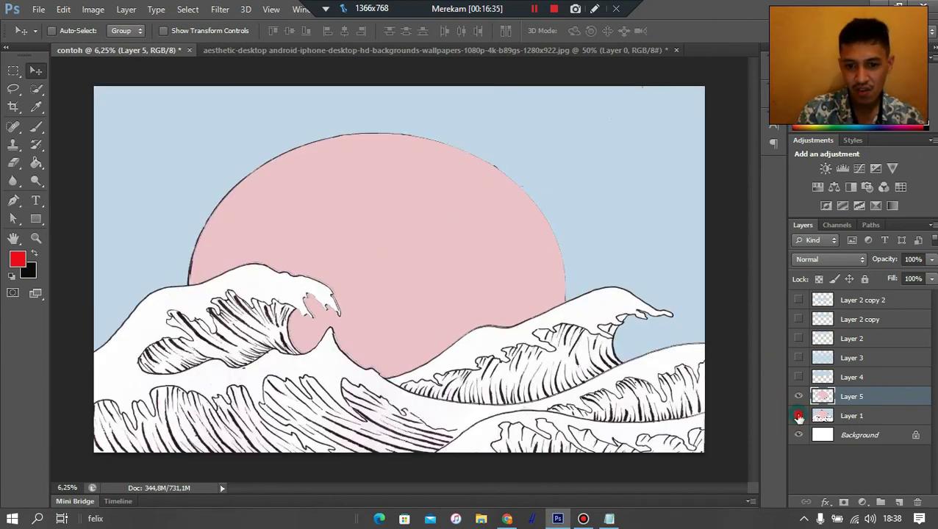
left_click(799, 416)
left_click(799, 417)
left_click(799, 417)
left_click(799, 416)
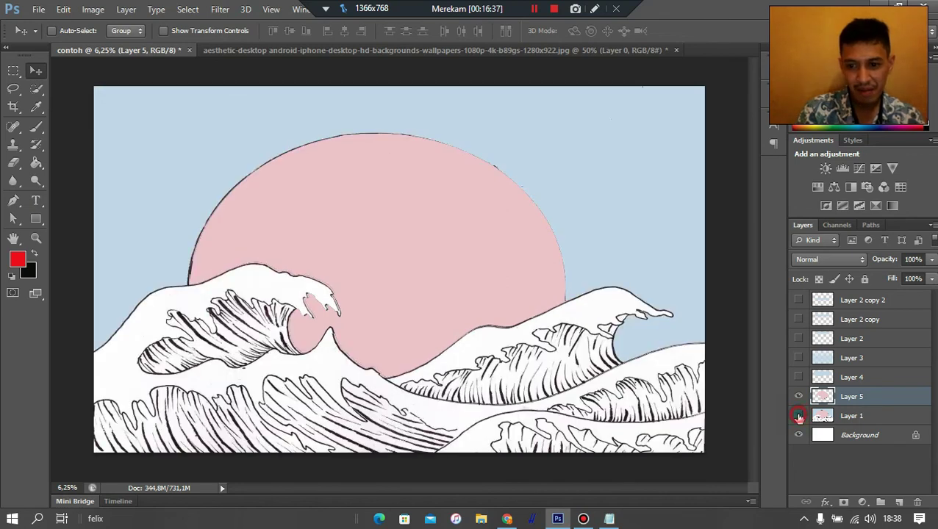
left_click(800, 417)
left_click(799, 417)
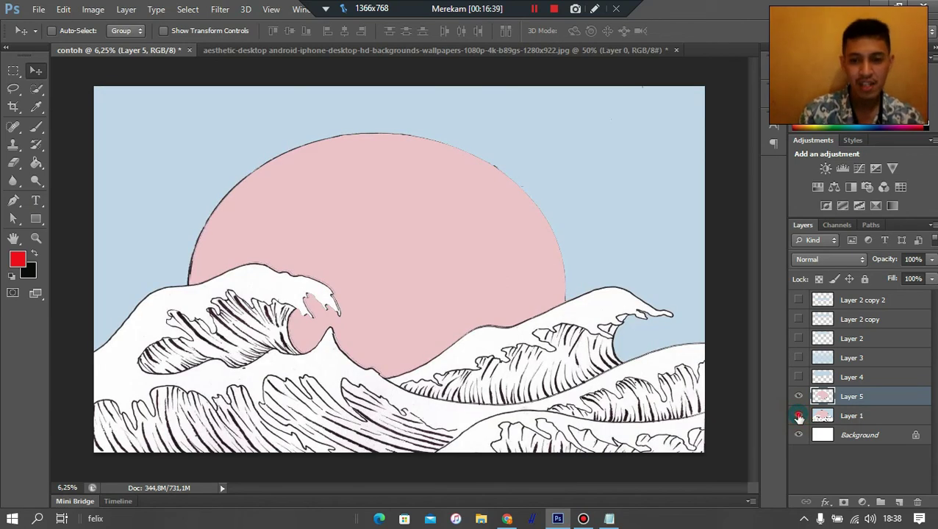
left_click(798, 416)
left_click(799, 416)
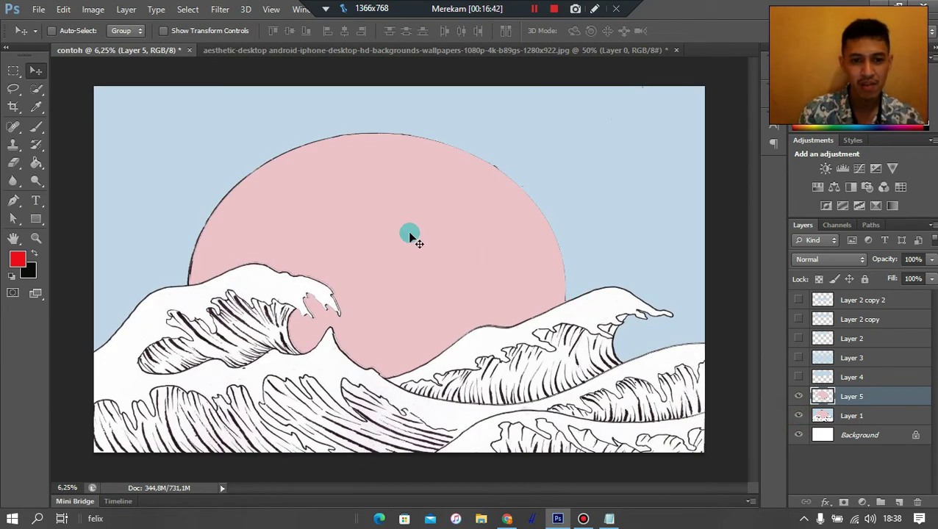
Start a quick selection across the top-left sky, then drop it with Ctrl+D.
left_click(36, 89)
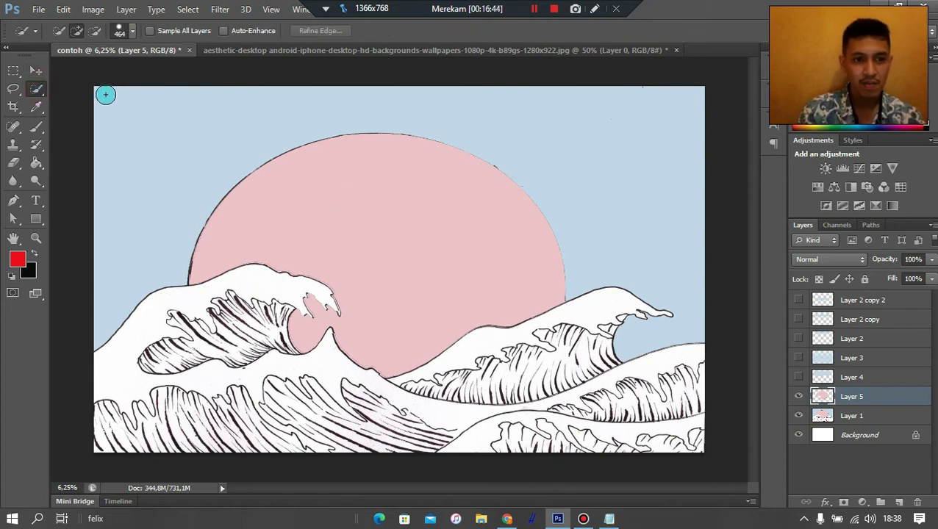
left_click_drag(101, 96, 199, 102)
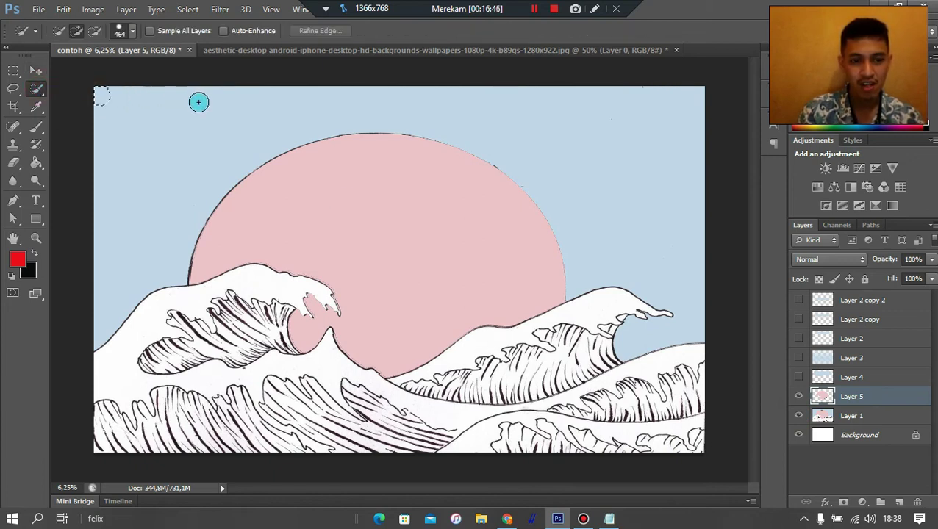
left_click_drag(261, 98, 299, 101)
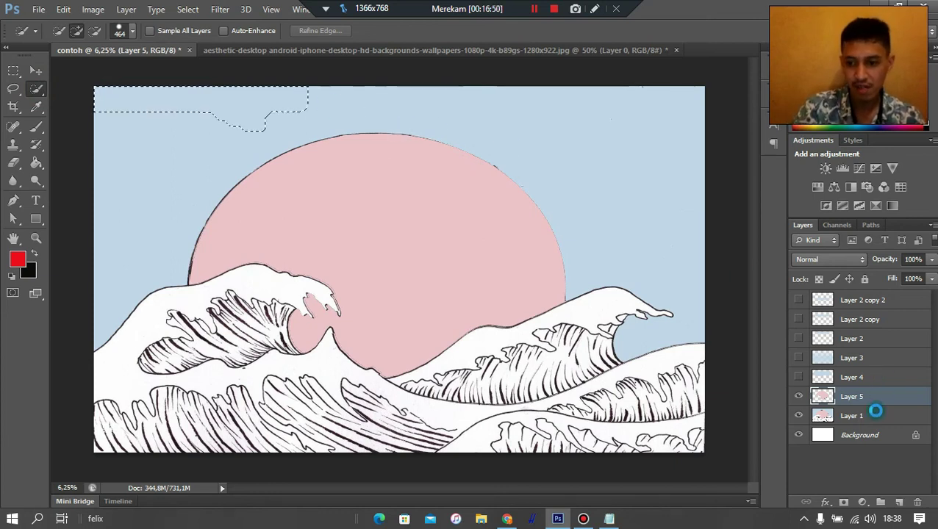
key("ctrl+d")
On Layer 1, paint a quick selection over the sky, hugging the sun's left edge.
left_click(858, 424)
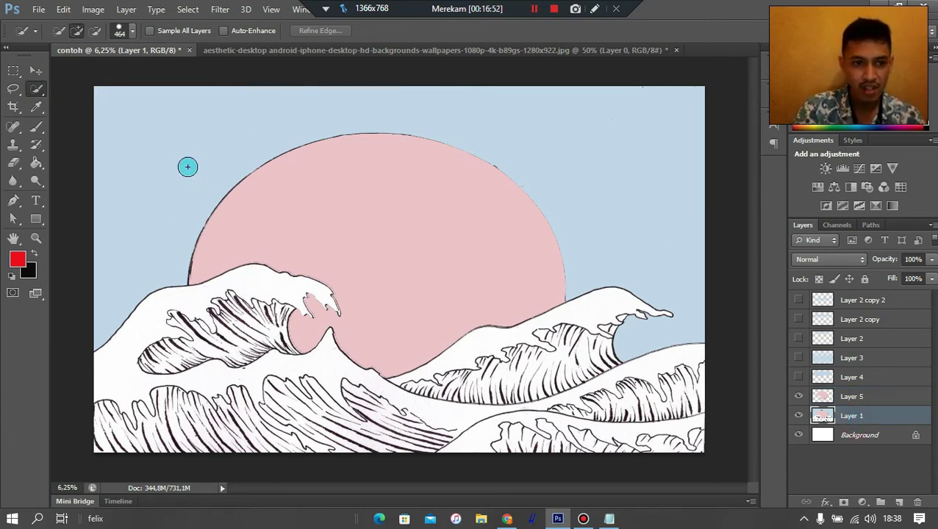
mouse_move(103, 92)
left_mouse_down()
mouse_move(216, 112)
mouse_move(555, 119)
mouse_move(659, 195)
mouse_move(693, 268)
mouse_move(688, 321)
mouse_move(635, 344)
left_mouse_up()
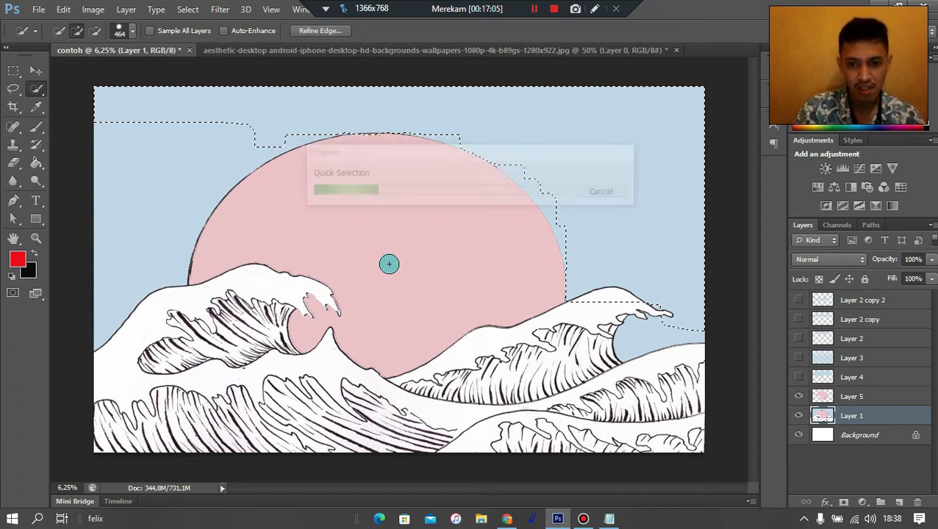
left_click_drag(174, 136, 100, 335)
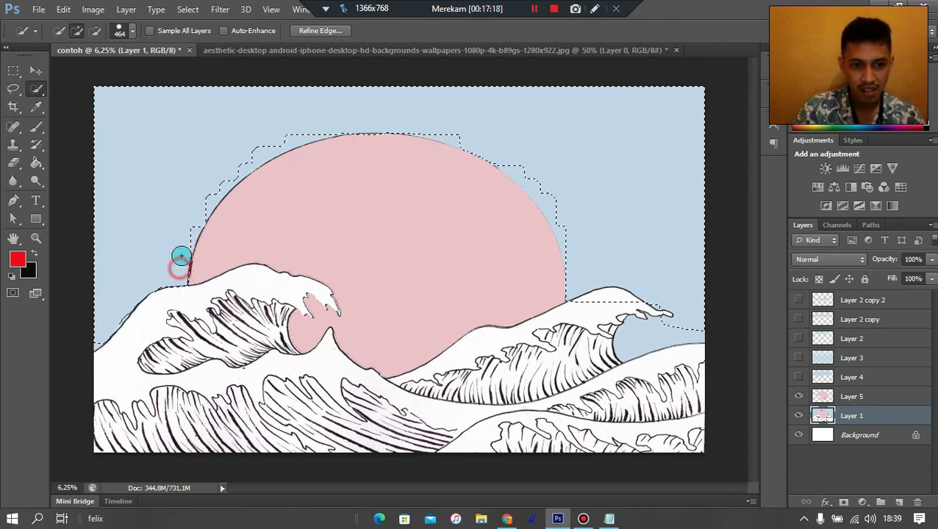
mouse_move(183, 245)
left_mouse_down()
mouse_move(201, 204)
mouse_move(263, 146)
mouse_move(338, 125)
mouse_move(407, 124)
mouse_move(461, 135)
mouse_move(501, 159)
mouse_move(578, 237)
left_mouse_up()
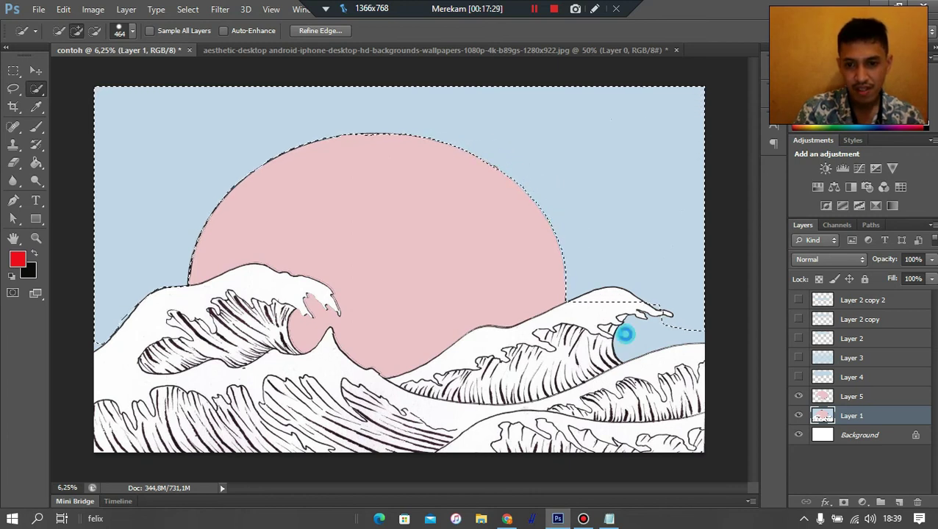
mouse_move(597, 322)
left_mouse_down()
mouse_move(630, 306)
mouse_move(567, 306)
mouse_move(600, 316)
left_mouse_up()
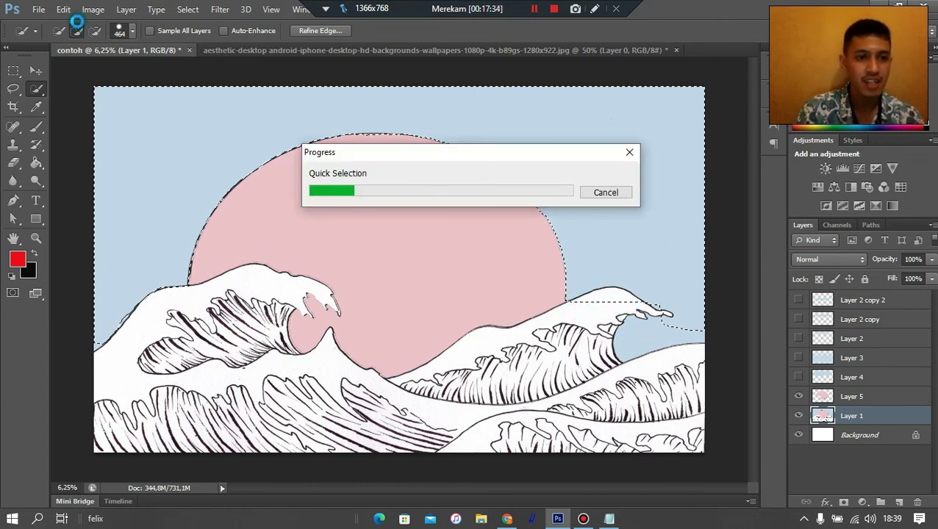
Subtract the right wave crest from the selection, delete the sky, then restore it.
left_click(101, 32)
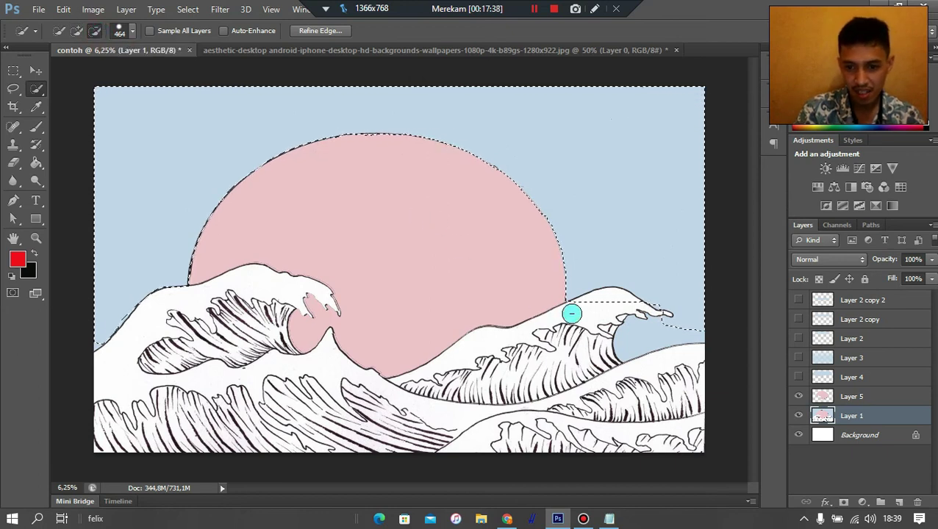
mouse_move(584, 309)
left_mouse_down()
mouse_move(624, 308)
mouse_move(701, 331)
left_mouse_up()
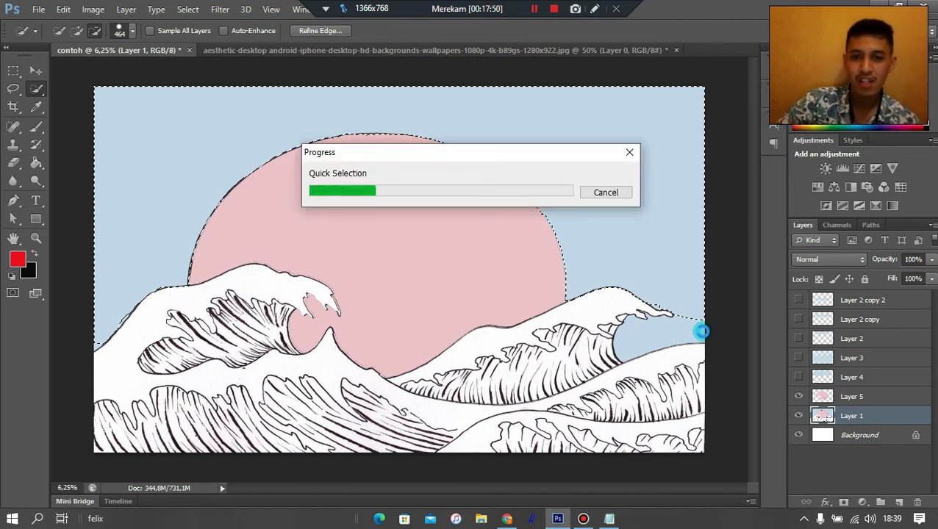
key("Delete")
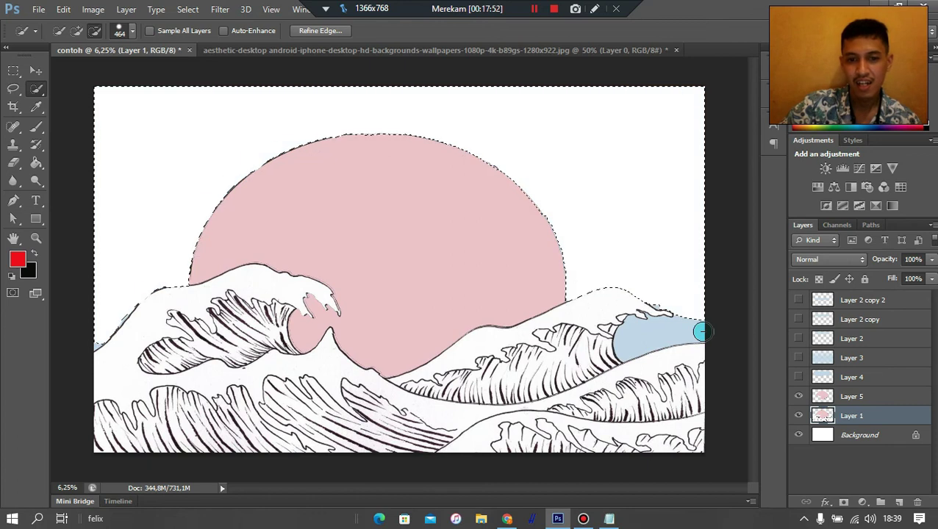
left_click(801, 399)
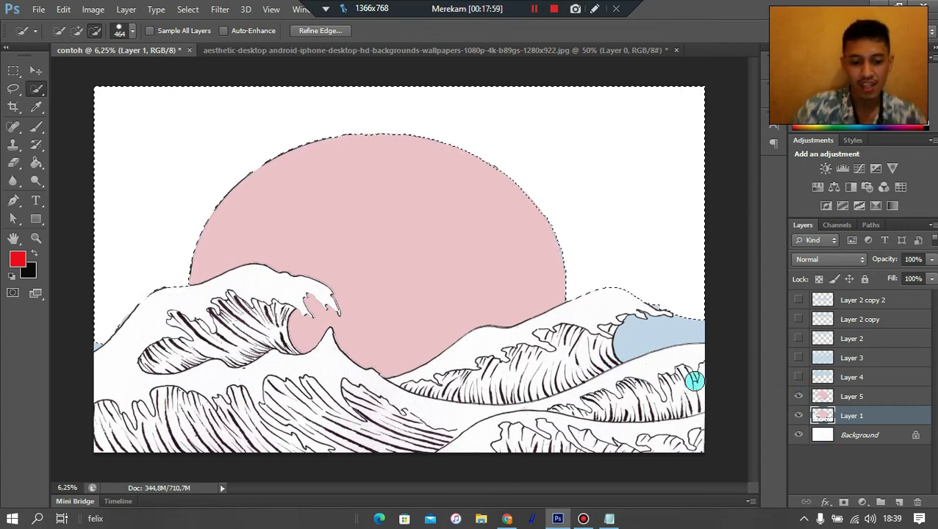
key("shift+F5")
key("Return")
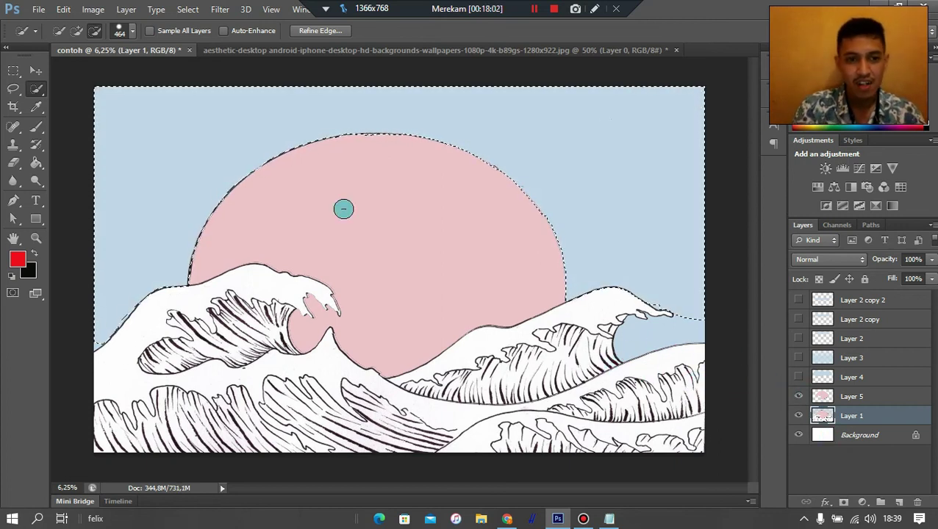
Switch to the Magic Wand at tolerance 32, contiguous, and trial-select the blue sky.
right_click(36, 90)
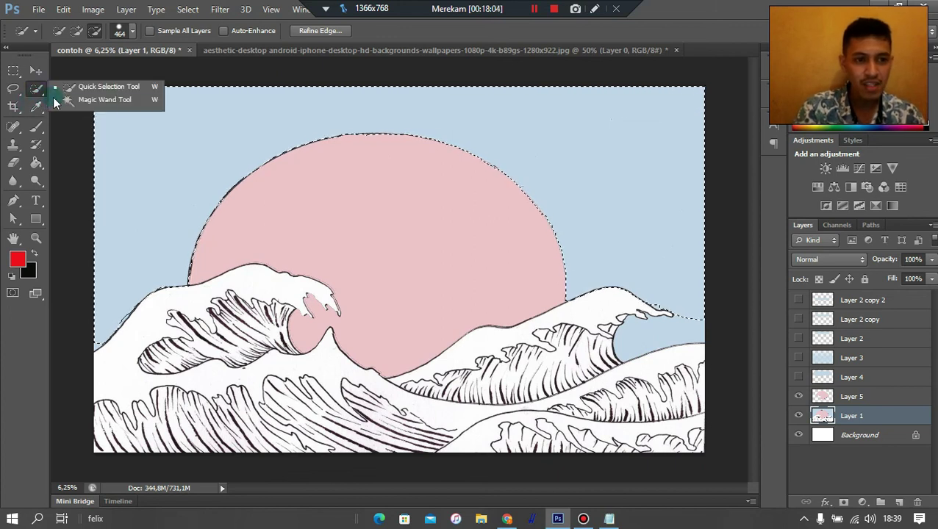
left_click(65, 100)
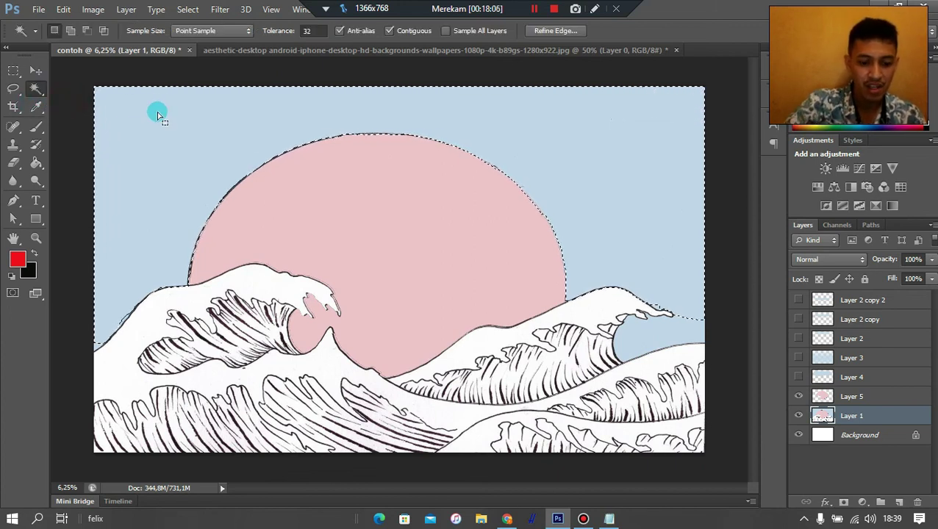
key("ctrl+d")
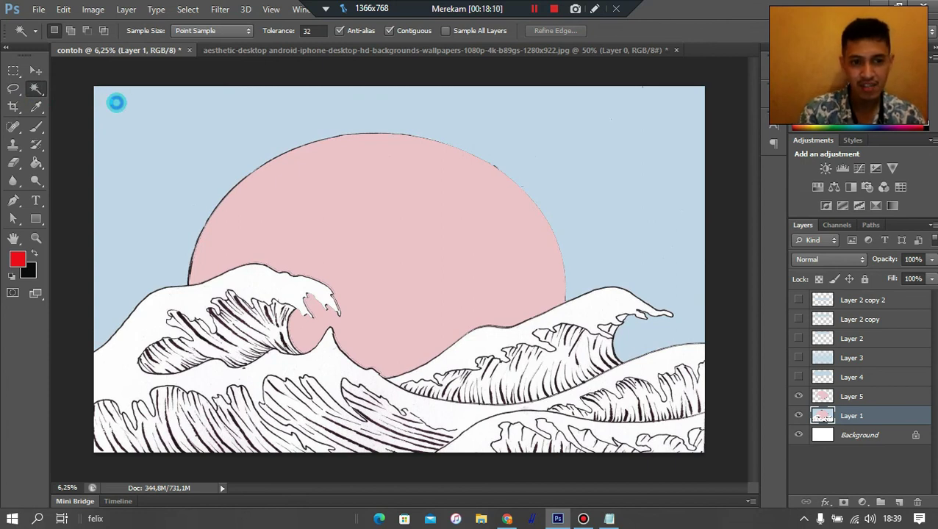
left_click(117, 103)
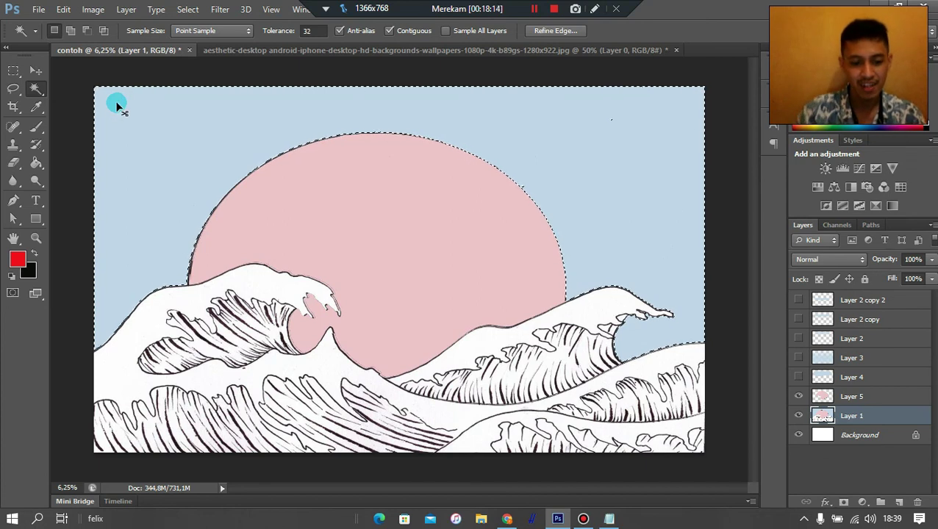
key("ctrl+d")
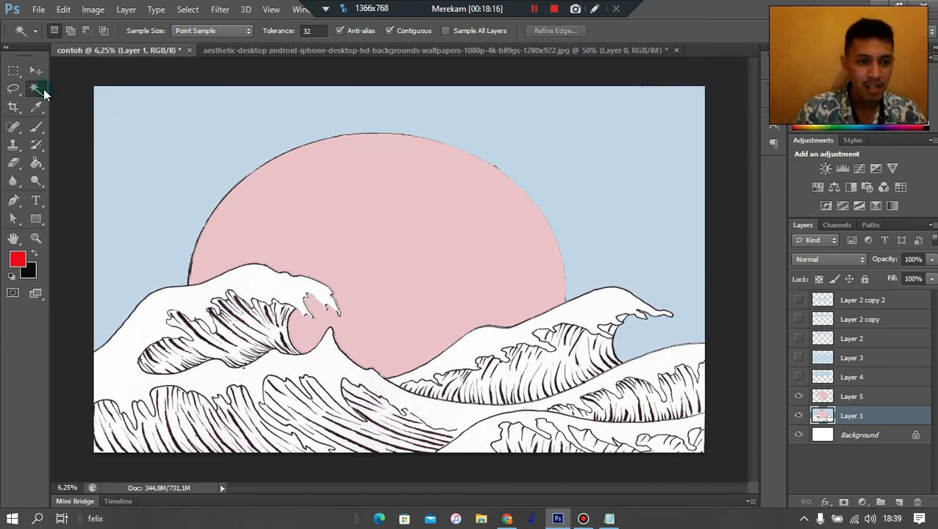
Return to the Magic Wand after briefly reselecting Quick Selection, and select the connected blue sky.
right_click(44, 92)
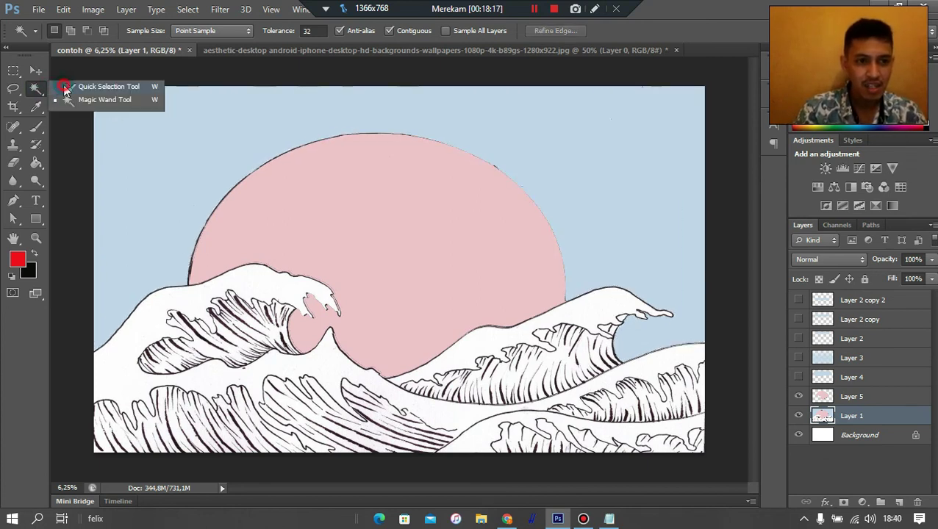
left_click(67, 86)
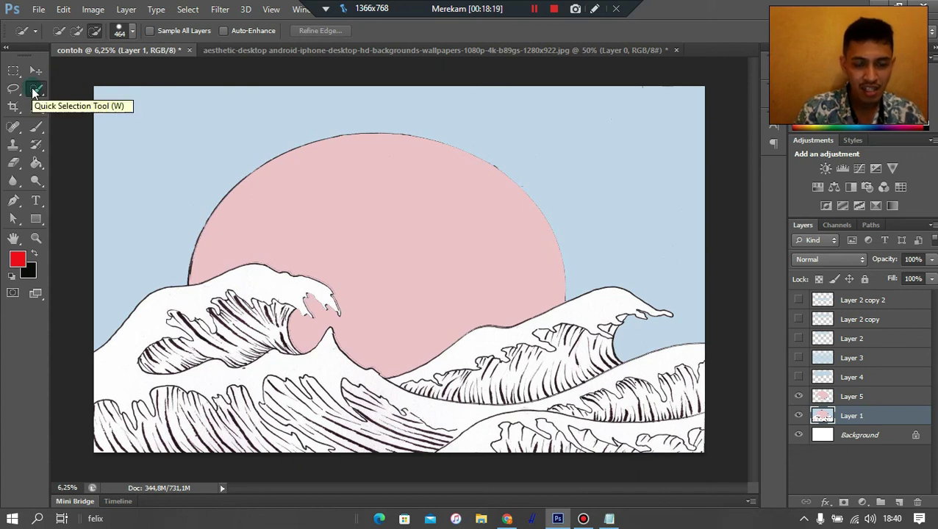
right_click(32, 91)
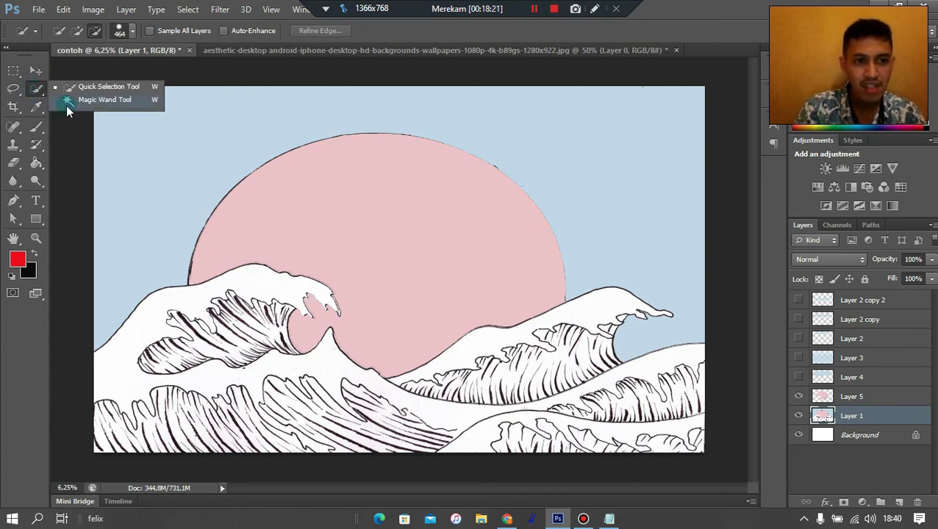
left_click(67, 102)
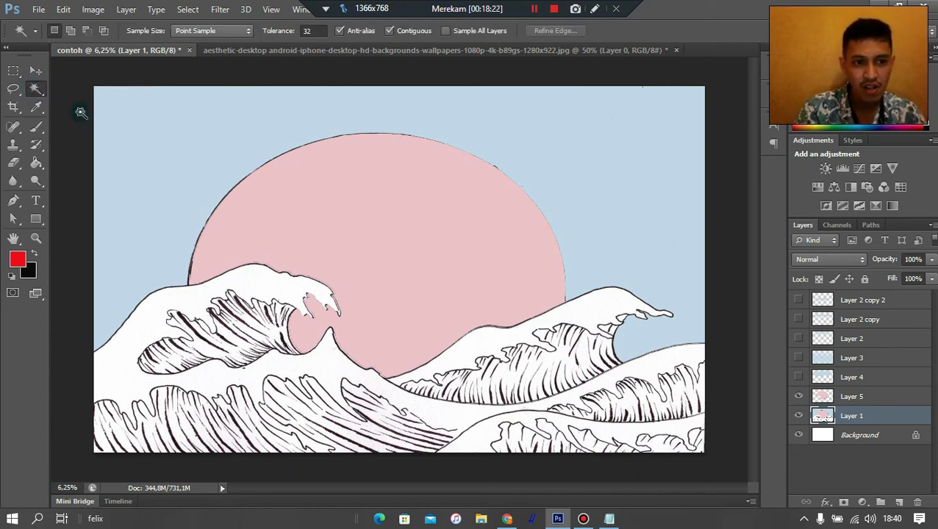
left_click(127, 123)
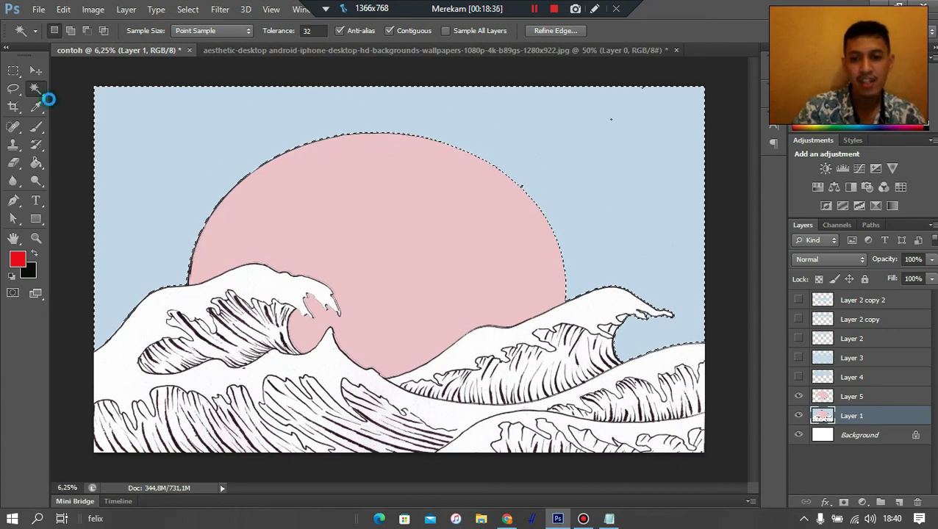
key("Delete")
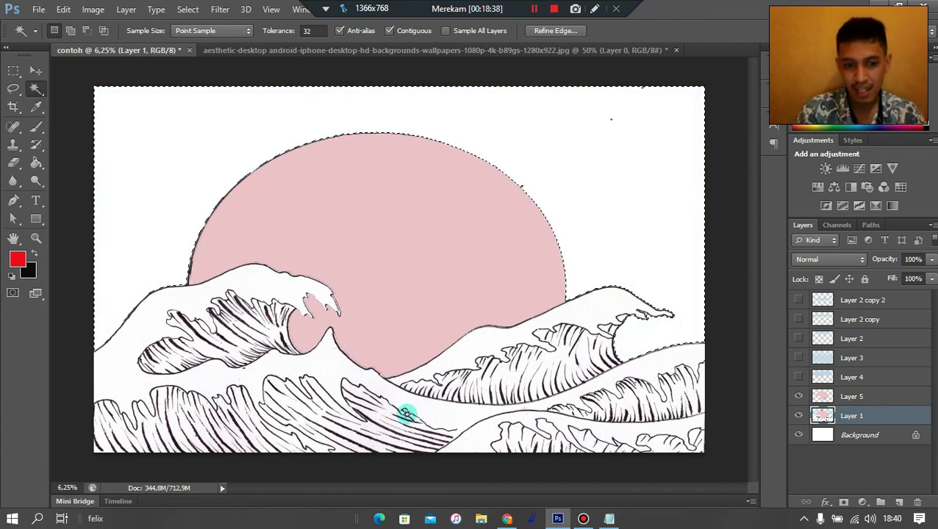